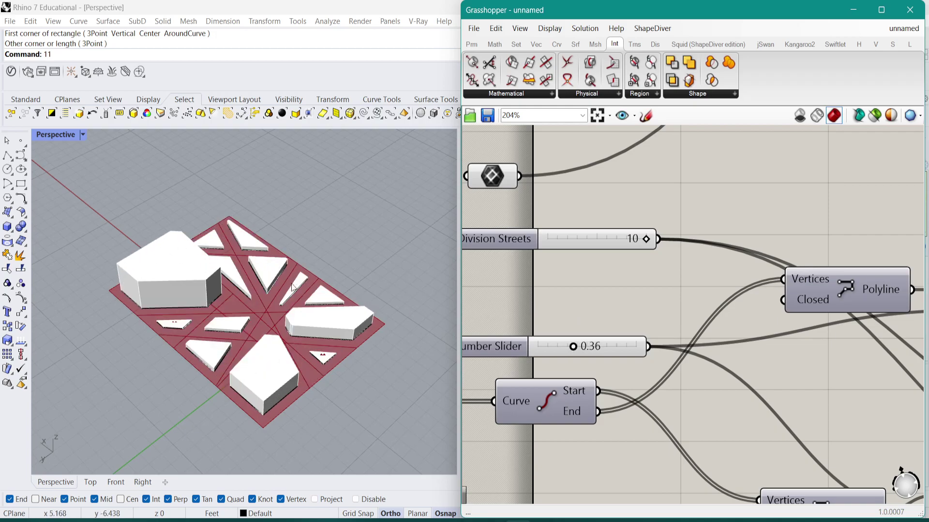
Set the number slider below Division Streets to 0.58 and the Street Offset slider to 0.34
drag(579, 349, 595, 347)
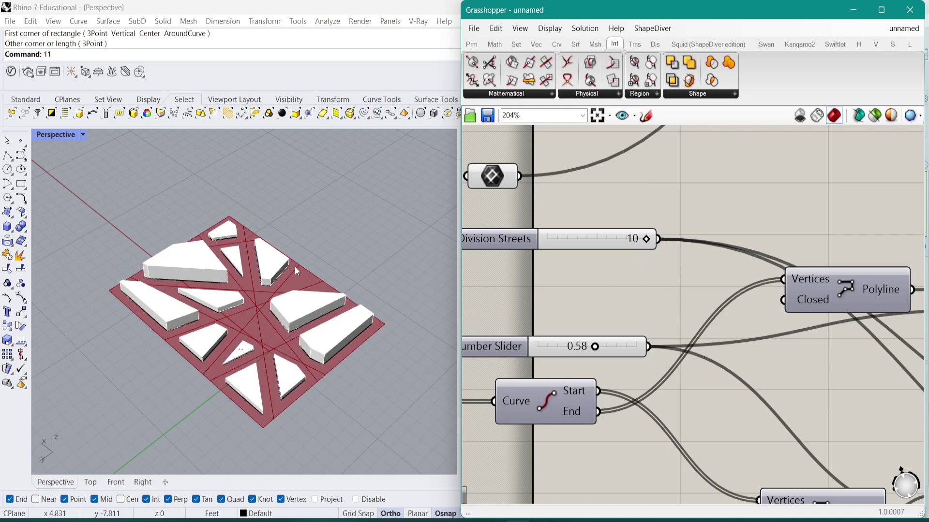
scroll(716, 261, down, 4)
right_drag(754, 169, 724, 247)
scroll(723, 247, down, 1)
right_drag(842, 204, 734, 253)
scroll(784, 240, up, 3)
scroll(785, 232, up, 2)
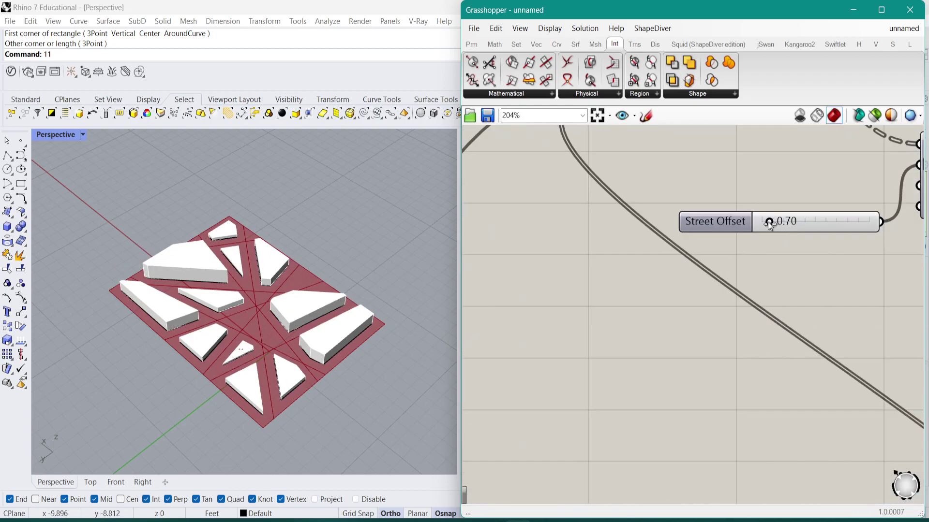
drag(770, 223, 764, 228)
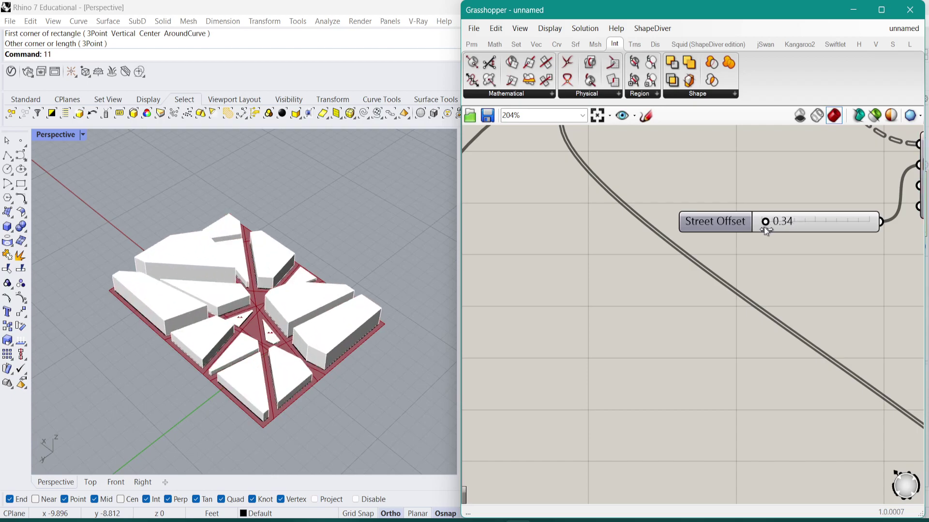
Set the Division Streets slider to 8 and leave the number slider below it at 0.58
scroll(765, 228, down, 1)
scroll(765, 228, down, 3)
scroll(682, 308, up, 4)
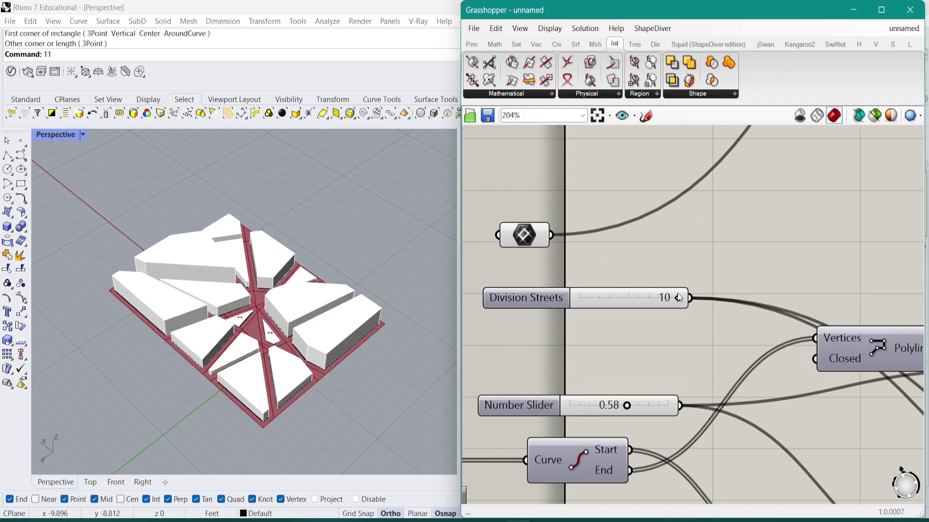
drag(680, 302, 659, 299)
drag(627, 407, 627, 408)
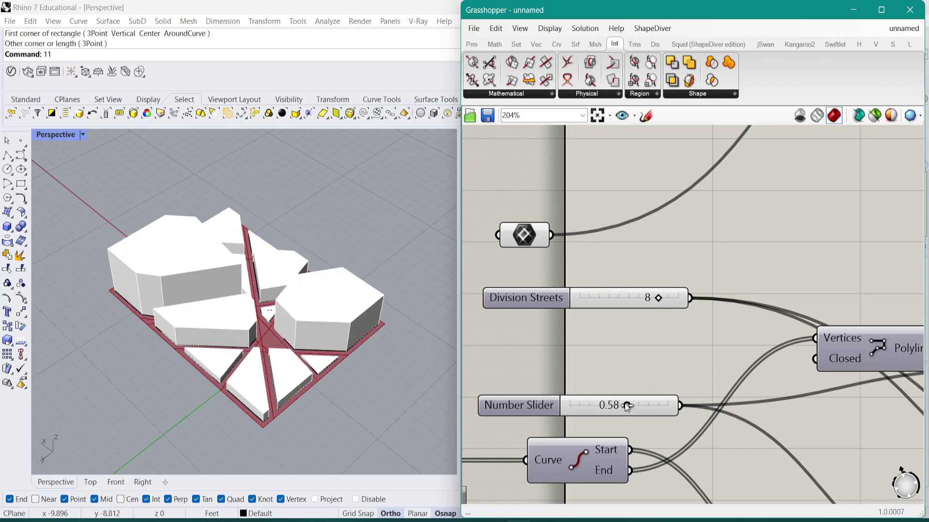
Switch from the finished street definition to the other open Grasshopper document with an empty canvas
scroll(680, 313, down, 3)
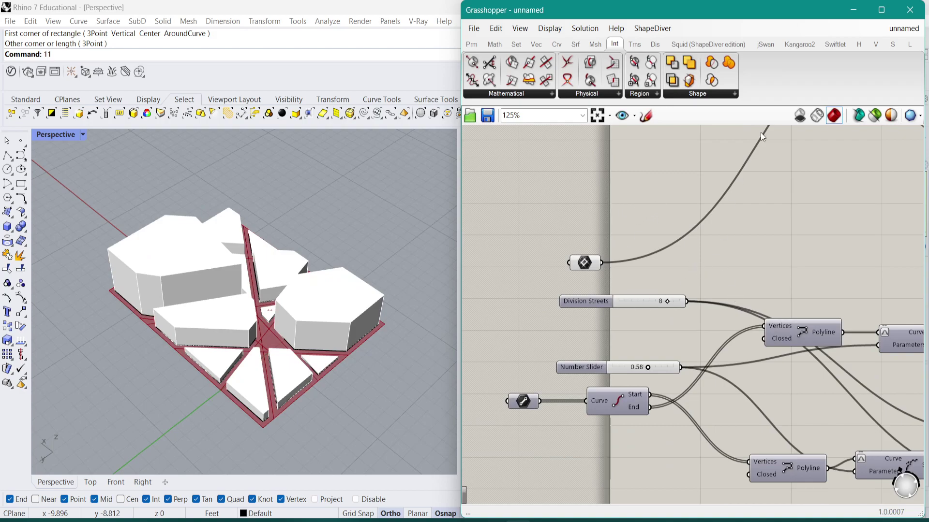
click(902, 28)
click(867, 164)
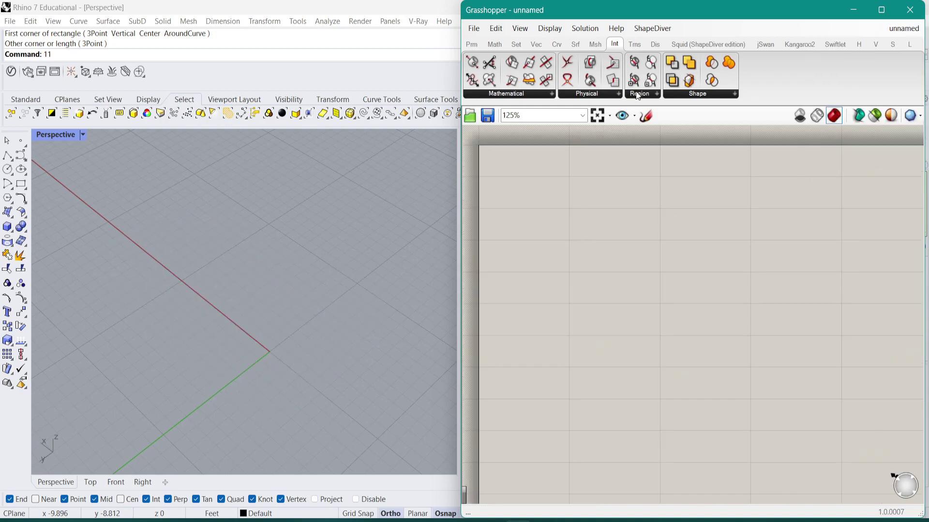
Sketch a freehand four-sided plot outline on the empty canvas with line width 3
click(646, 115)
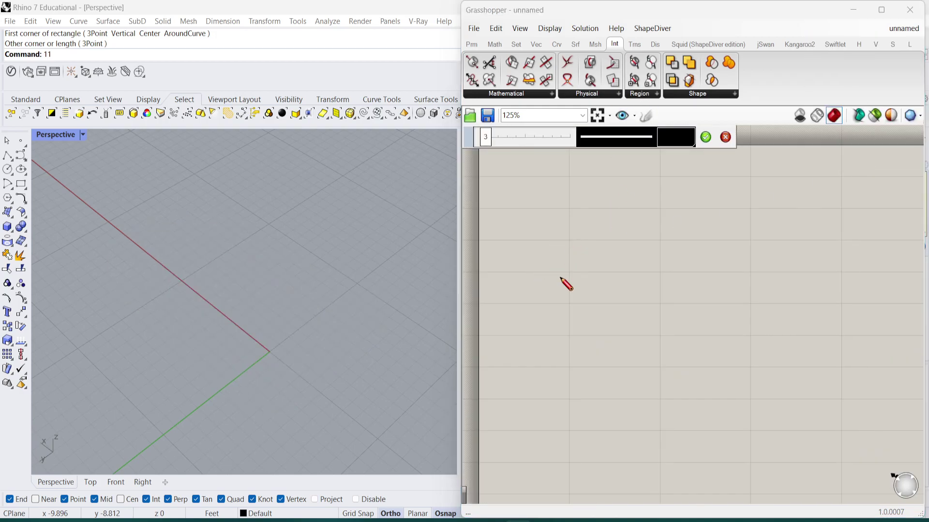
drag(505, 242, 557, 334)
mouse_move(503, 242)
mouse_down()
mouse_move(630, 190)
mouse_move(691, 231)
mouse_move(612, 310)
mouse_move(554, 332)
mouse_up()
click(706, 137)
Duplicate the sketched plot outline into the free canvas area below the original
mouse_move(690, 272)
mouse_down()
mouse_move(678, 196)
mouse_move(686, 363)
mouse_move(713, 412)
mouse_move(698, 418)
mouse_up()
right_drag(736, 340, 752, 275)
click(721, 258)
right_drag(633, 496, 640, 432)
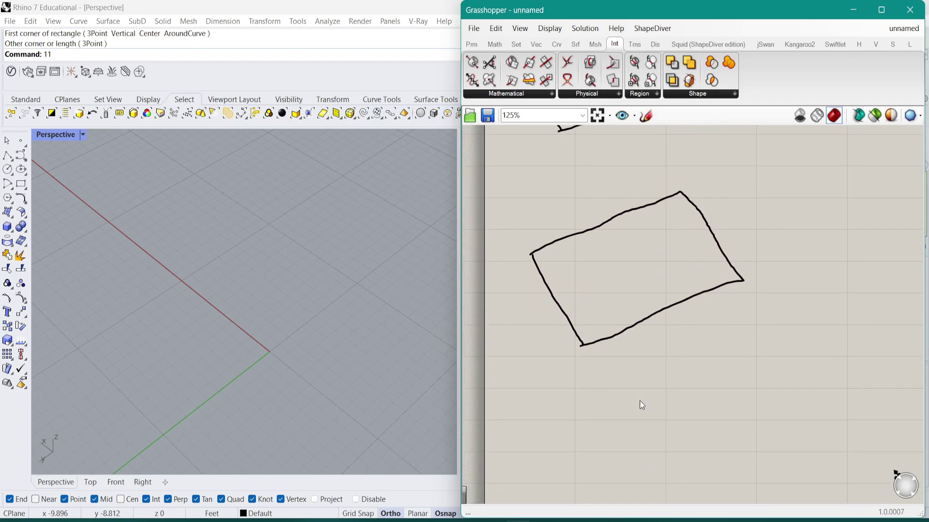
Sketch five street lines of width 1 crossing the duplicated plot outline in different directions
click(646, 115)
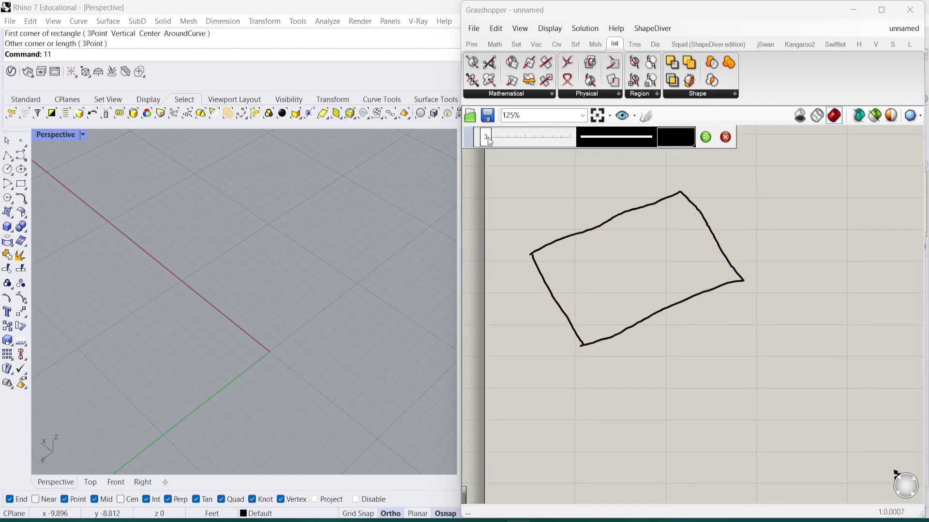
drag(483, 137, 480, 138)
drag(546, 225, 731, 332)
drag(641, 171, 667, 356)
drag(542, 317, 736, 201)
drag(703, 173, 698, 364)
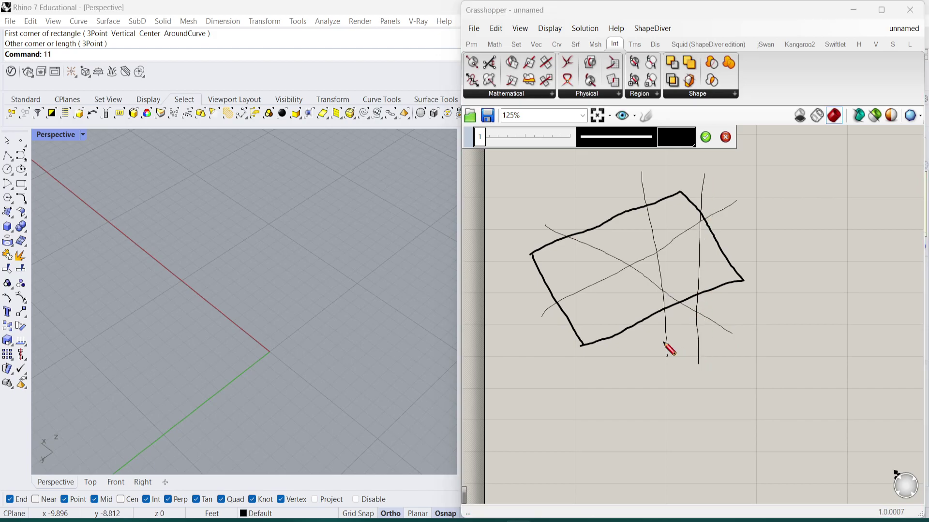
drag(590, 386, 585, 216)
click(705, 137)
click(647, 117)
scroll(615, 173, up, 2)
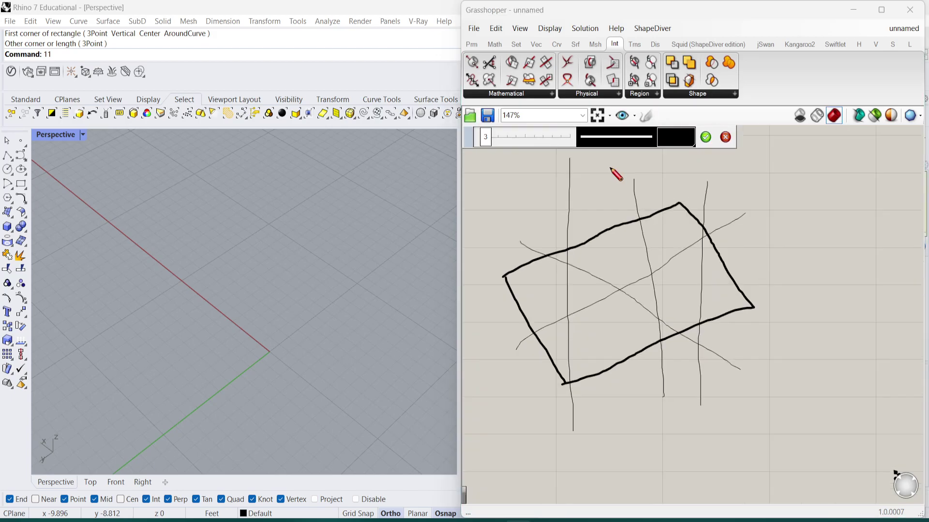
click(725, 137)
Copy the plot outline together with its street lines and place the copy below the original sketch
drag(811, 223, 574, 353)
right_drag(574, 354, 583, 282)
key(ctrl+c)
key(ctrl+v)
scroll(676, 280, down, 2)
scroll(675, 280, down, 1)
drag(675, 279, 680, 464)
right_drag(680, 463, 659, 357)
click(750, 264)
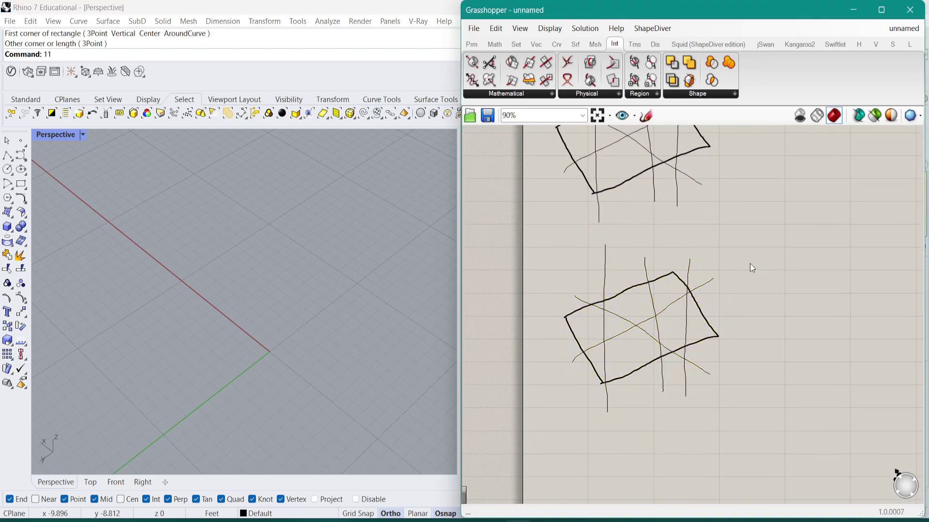
Sketch a width 3 boundary around the copied plot, linking the outer ends of the street lines
scroll(658, 302, up, 3)
click(645, 116)
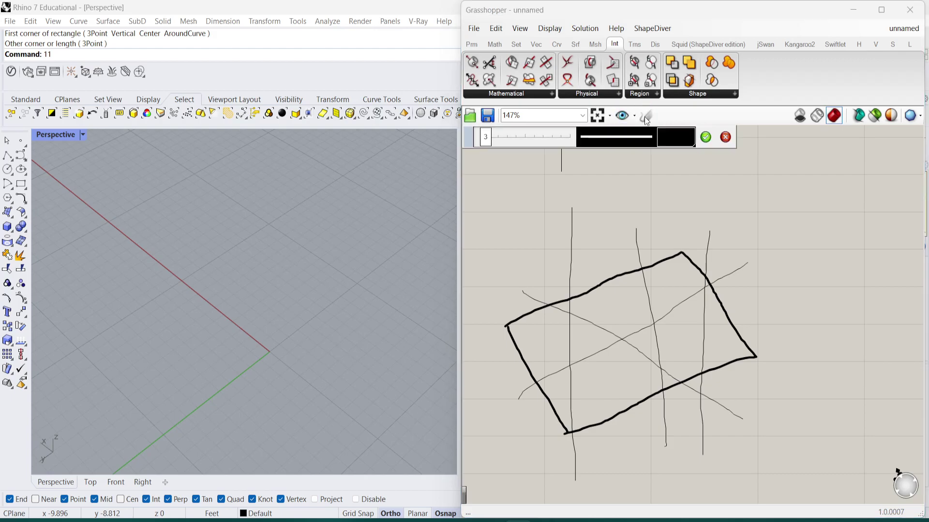
mouse_move(584, 221)
mouse_down()
mouse_move(640, 247)
mouse_move(703, 234)
mouse_move(748, 255)
mouse_move(740, 405)
mouse_move(702, 447)
mouse_move(544, 409)
mouse_move(519, 287)
mouse_move(559, 205)
mouse_up()
click(612, 138)
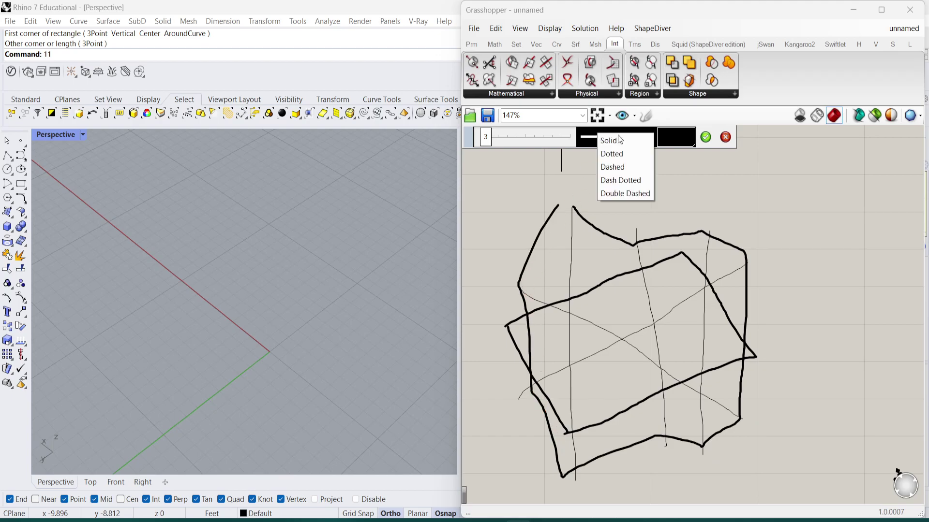
click(618, 145)
click(613, 138)
click(624, 147)
click(705, 137)
Change the line style of the outer boundary sketch to Dotted
click(537, 244)
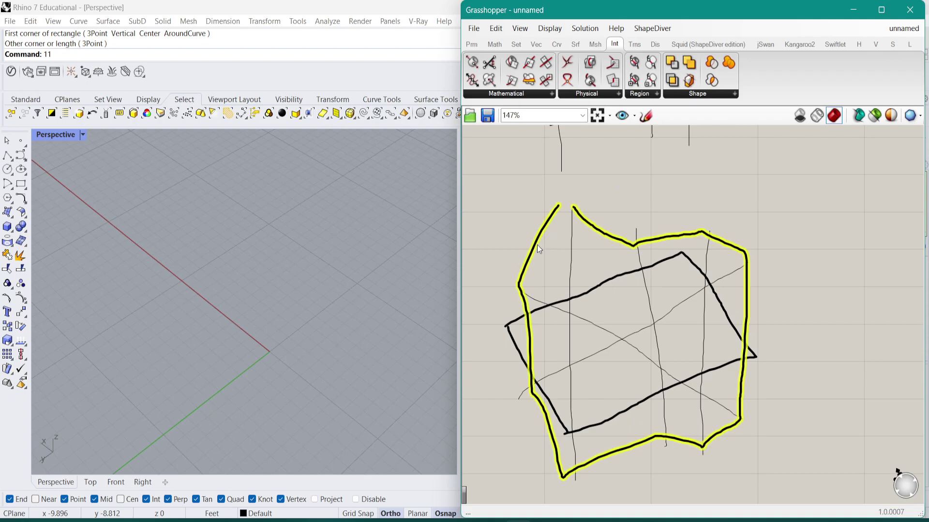
double_click(536, 246)
click(634, 241)
click(585, 240)
click(595, 268)
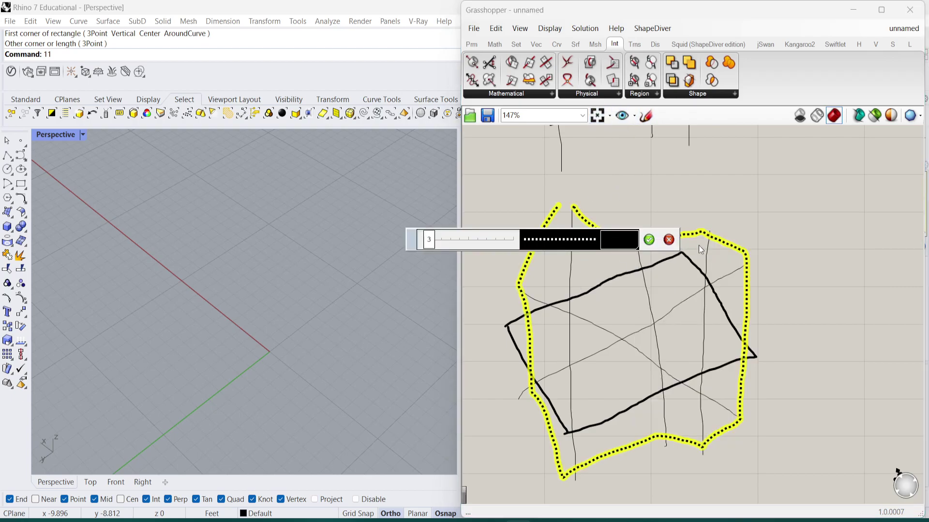
click(649, 240)
click(715, 260)
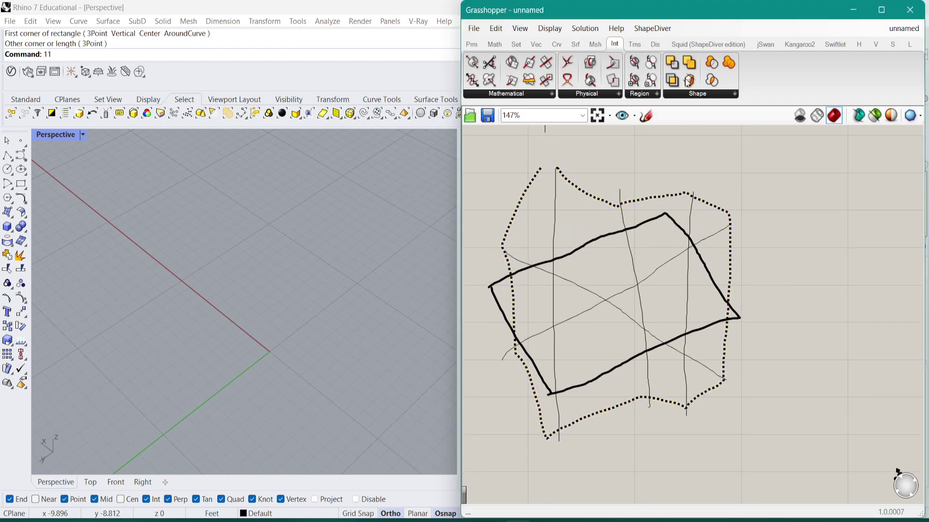
Duplicate the street lines with a slight offset beside the originals to form double-lined streets
click(617, 295)
mouse_move(629, 290)
alt+mouse_down()
mouse_move(671, 302)
mouse_move(652, 292)
alt+mouse_up()
click(730, 296)
right_drag(754, 298, 709, 242)
scroll(710, 243, down, 2)
click(750, 318)
right_drag(751, 317, 724, 195)
mouse_move(675, 268)
right_down()
mouse_move(695, 180)
mouse_move(642, 225)
right_up()
scroll(657, 194, down, 2)
Duplicate the plot outline and a single set of street lines into the empty area below the sketch
click(609, 218)
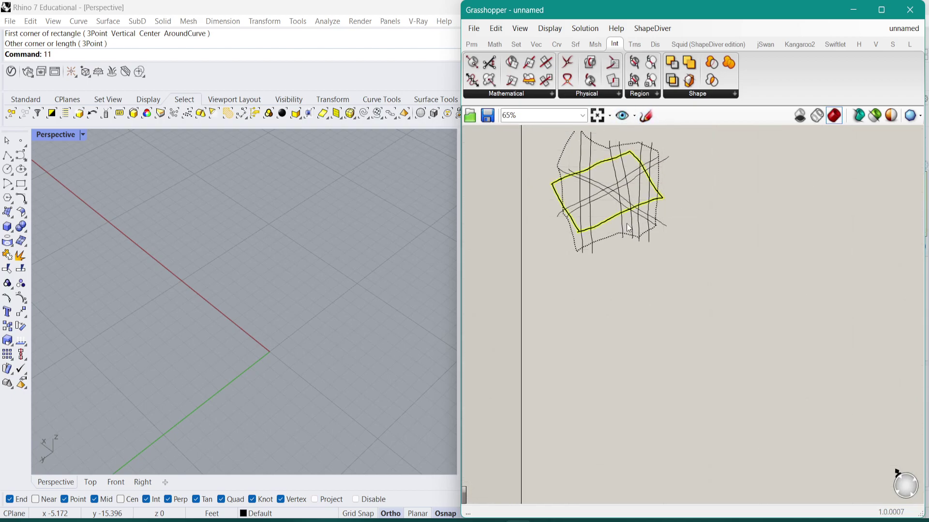
click(620, 224)
alt+drag(614, 225, 620, 396)
scroll(687, 354, up, 3)
click(730, 327)
scroll(679, 309, up, 2)
right_drag(623, 385, 692, 302)
Sketch three closed building blocks, including a small triangle, inside the areas between the street lines
click(646, 115)
scroll(623, 211, up, 3)
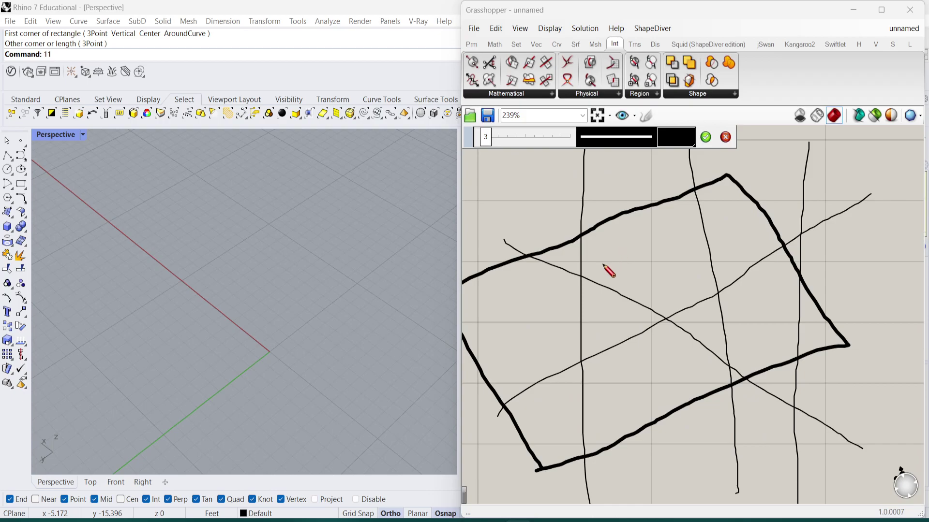
scroll(604, 264, up, 1)
mouse_move(597, 274)
mouse_down()
mouse_move(598, 247)
mouse_move(703, 202)
mouse_move(718, 286)
mouse_move(685, 310)
mouse_move(606, 272)
mouse_up()
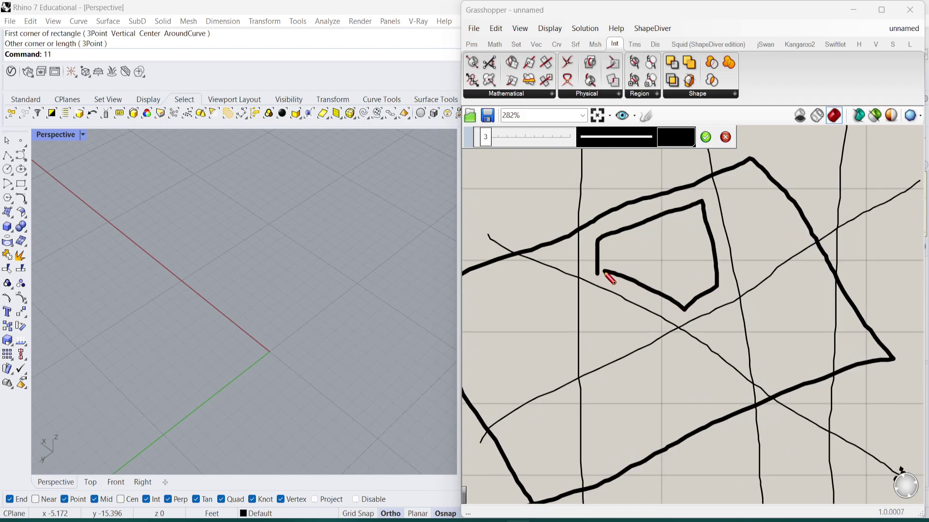
mouse_move(597, 306)
mouse_down()
mouse_move(637, 327)
mouse_move(597, 345)
mouse_move(602, 311)
mouse_up()
mouse_move(596, 396)
mouse_down()
mouse_move(672, 349)
mouse_move(735, 389)
mouse_move(671, 437)
mouse_move(595, 465)
mouse_move(589, 392)
mouse_up()
click(705, 137)
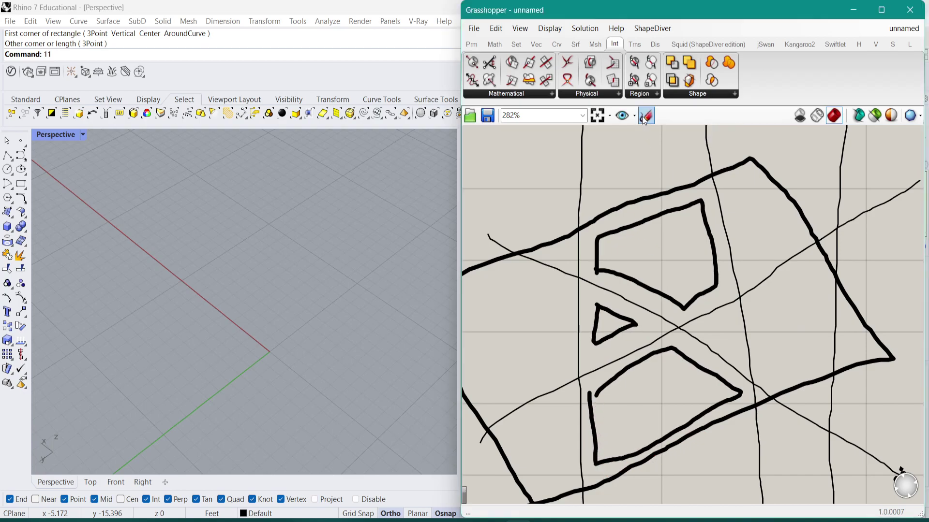
Sketch a dotted circle around the small triangular block
click(643, 116)
click(608, 138)
click(624, 164)
mouse_move(594, 290)
mouse_down()
mouse_move(574, 303)
mouse_move(643, 367)
mouse_move(621, 289)
mouse_move(585, 291)
mouse_up()
click(704, 137)
mouse_move(627, 310)
right_down()
mouse_move(658, 283)
mouse_move(671, 291)
right_up()
Handwrite the note "x<5m" beside the dotted circle
click(645, 115)
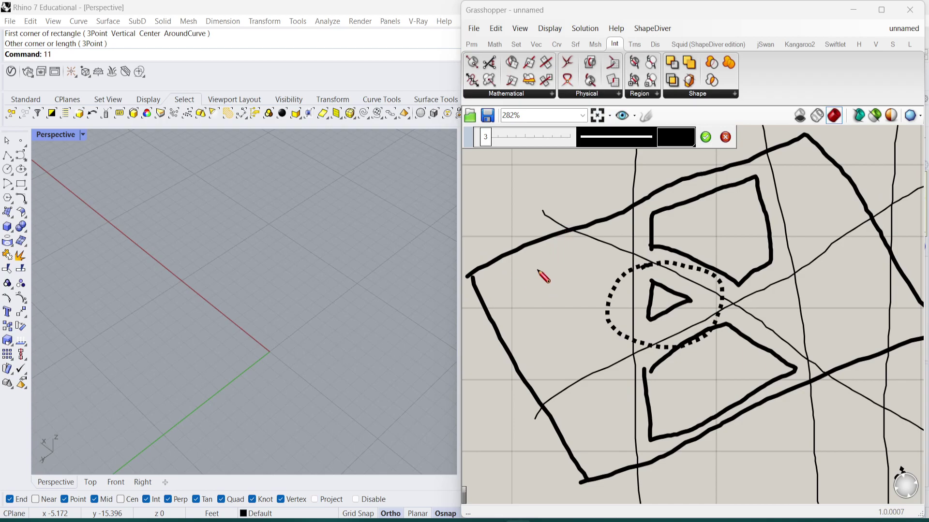
mouse_move(495, 290)
mouse_down()
mouse_move(522, 269)
mouse_move(527, 299)
mouse_up()
drag(550, 292, 553, 295)
mouse_move(551, 258)
mouse_down()
mouse_move(535, 276)
mouse_move(563, 290)
mouse_move(596, 266)
mouse_move(610, 296)
mouse_up()
click(705, 137)
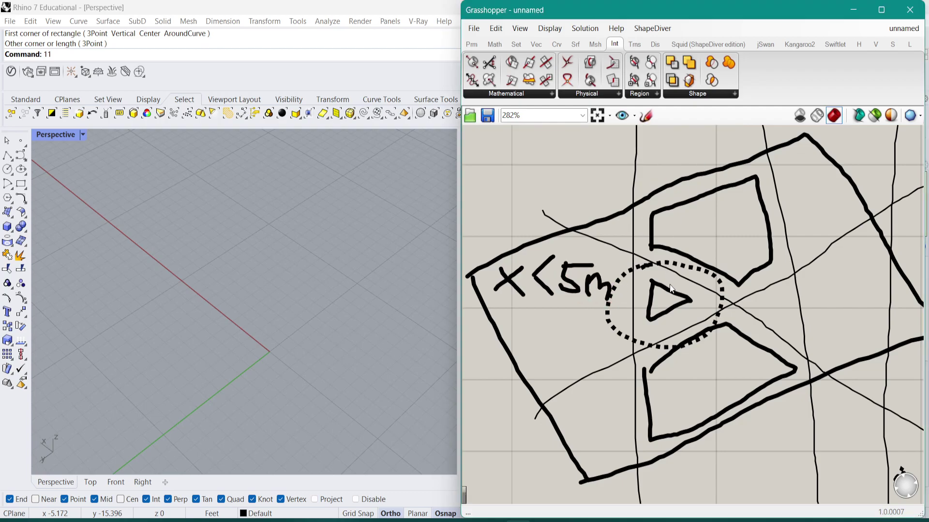
Review the circled small block and the concept sketches on the canvas
click(692, 270)
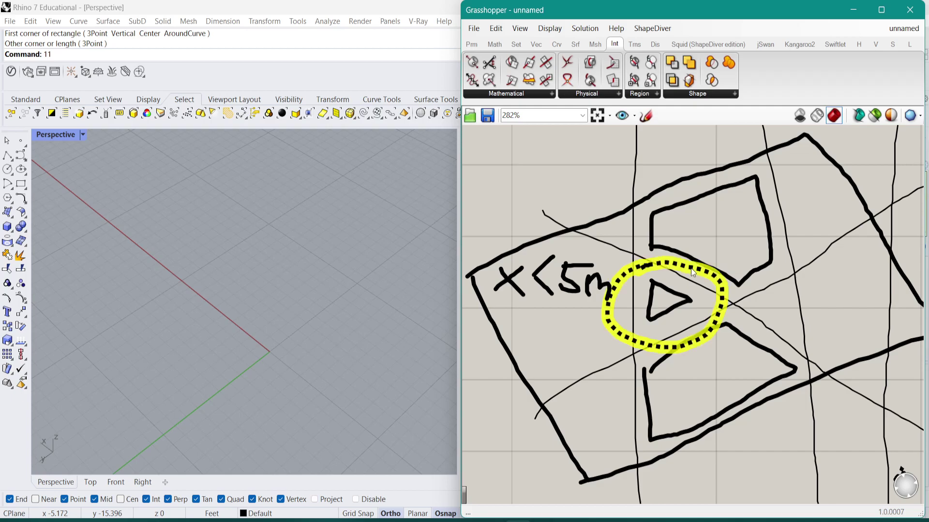
scroll(736, 308, down, 3)
right_drag(722, 303, 663, 268)
right_drag(690, 298, 643, 176)
scroll(680, 259, down, 5)
right_drag(648, 286, 656, 265)
scroll(656, 265, down, 3)
mouse_move(723, 181)
right_down()
mouse_move(678, 277)
mouse_move(648, 378)
right_up()
right_drag(673, 203, 612, 344)
right_drag(585, 247, 635, 332)
Add a Rectangle parameter container to an empty area of the canvas
scroll(599, 298, up, 3)
scroll(616, 306, up, 1)
mouse_move(599, 298)
right_down()
mouse_move(536, 343)
mouse_move(547, 273)
right_up()
scroll(599, 260, up, 2)
right_drag(599, 260, 634, 280)
double_click(634, 280)
text(rect)
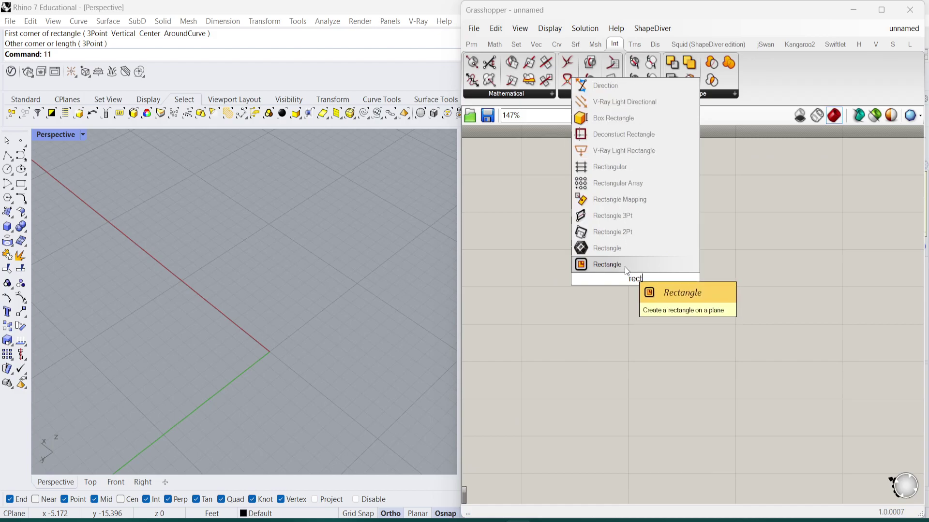
click(620, 246)
Assign one rectangle to the Rectangle parameter by picking two opposite corners around the origin in the Perspective viewport
right_click(631, 279)
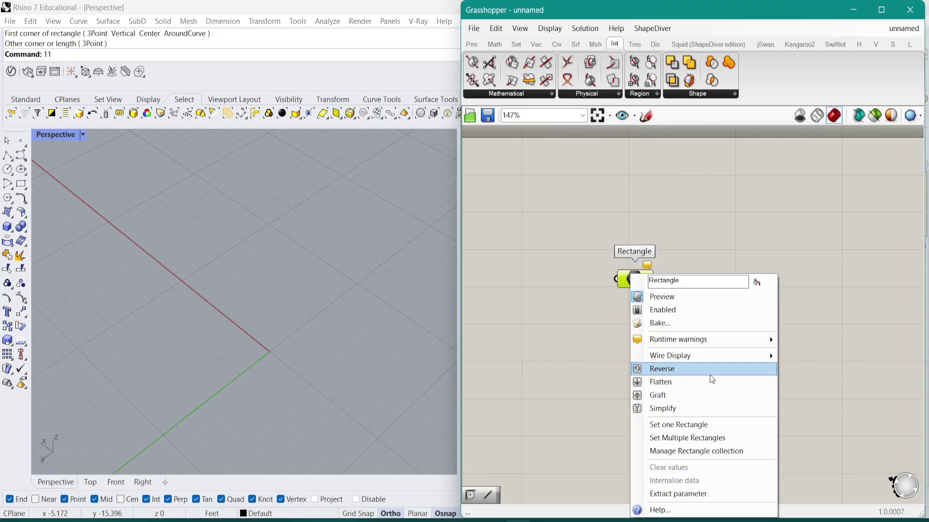
click(684, 425)
click(222, 262)
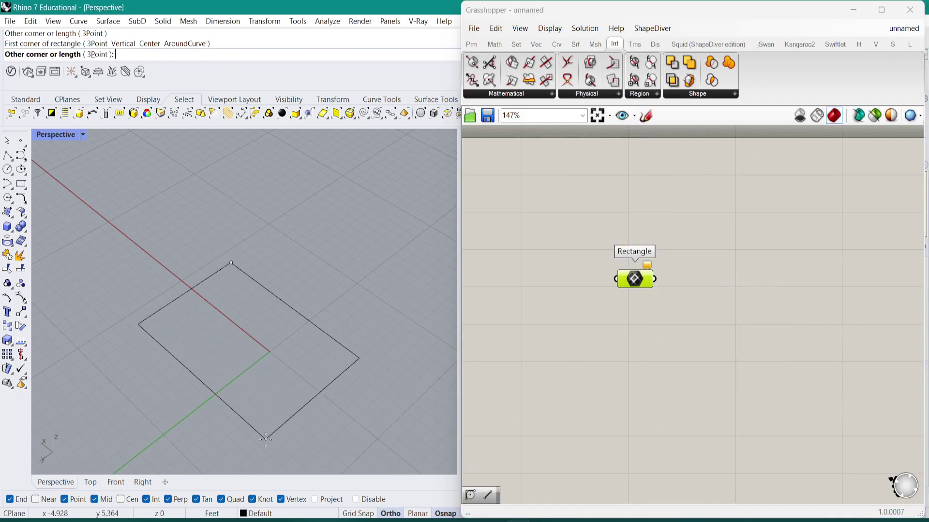
click(262, 442)
click(635, 283)
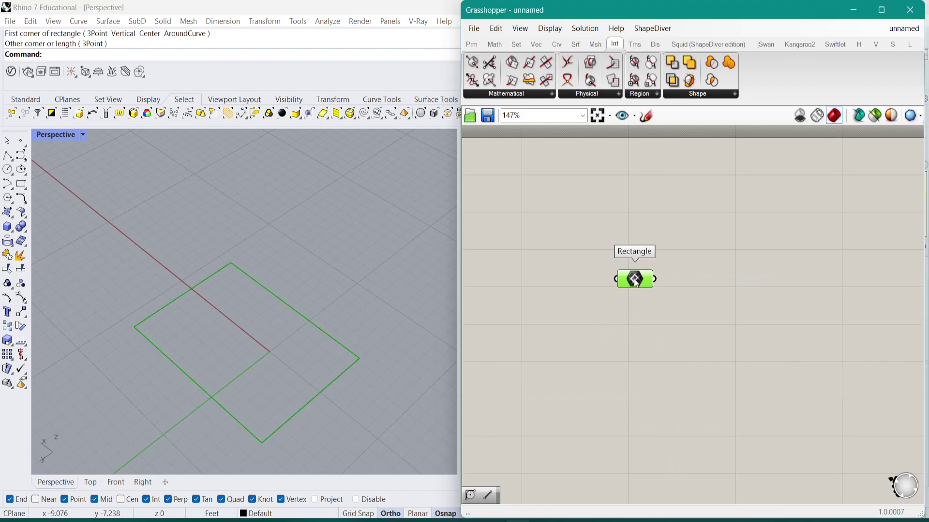
right_drag(634, 328, 651, 278)
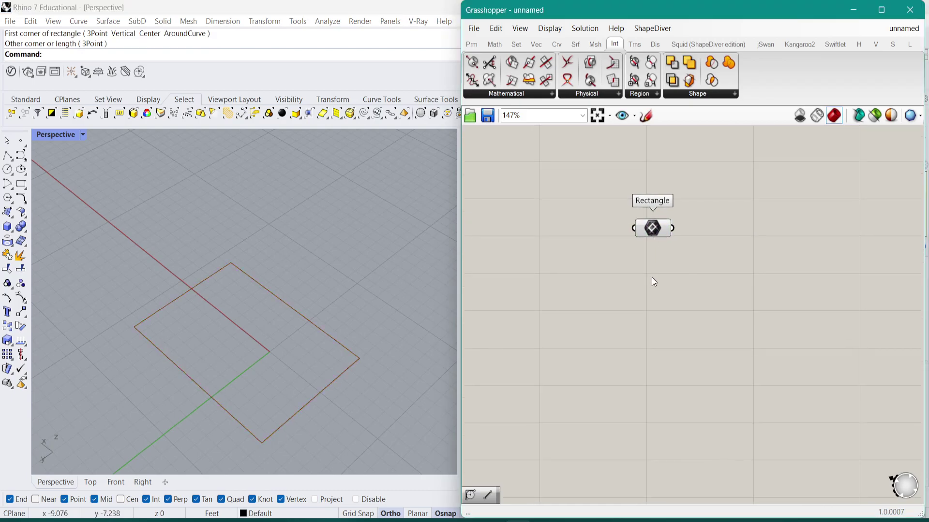
double_click(651, 313)
text(line)
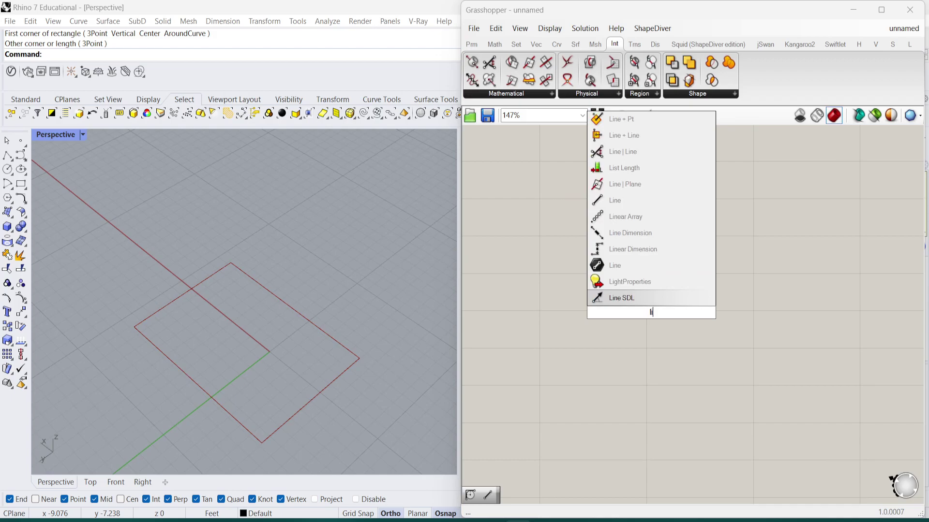
click(637, 280)
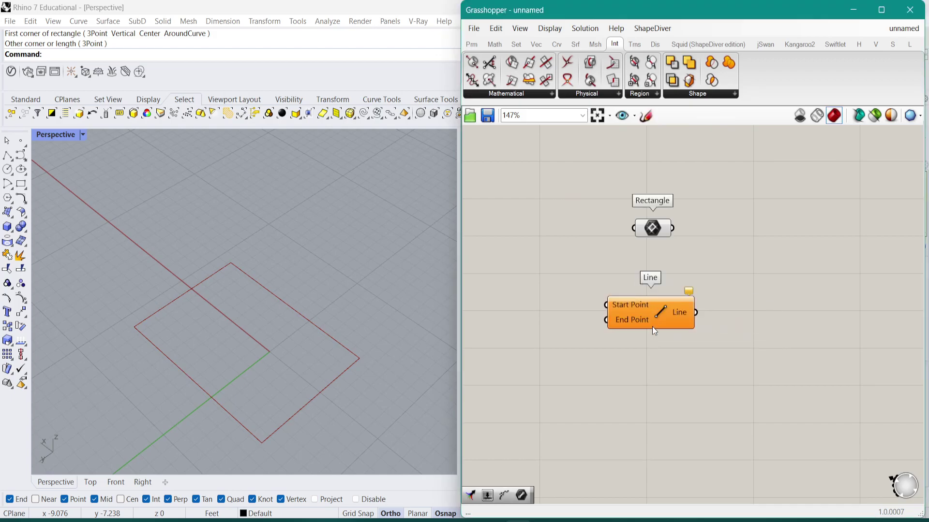
key(Delete)
Add a Line parameter container below the Rectangle parameter and assign it a line crossing one corner of the rectangle
double_click(662, 308)
text(line)
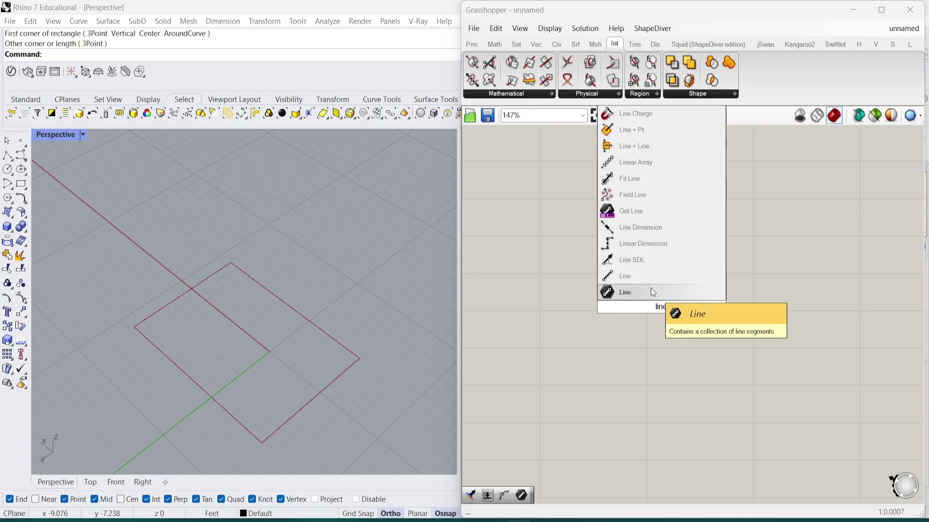
click(651, 293)
right_click(662, 308)
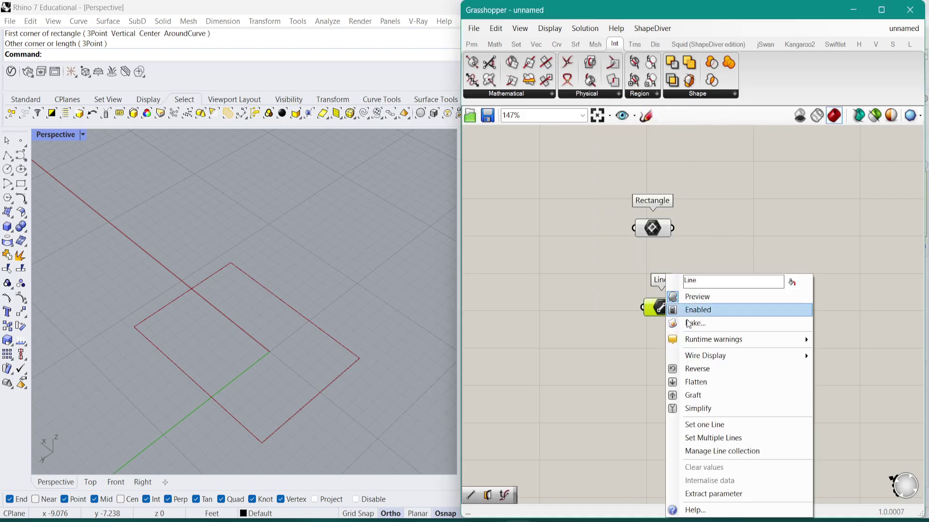
click(686, 438)
click(158, 380)
click(203, 248)
Assign multiple lines to the Line parameter by drawing five lines in different directions across the rectangle in the Perspective viewport
right_click(661, 307)
click(687, 438)
click(303, 265)
click(150, 414)
click(347, 424)
click(322, 287)
click(210, 436)
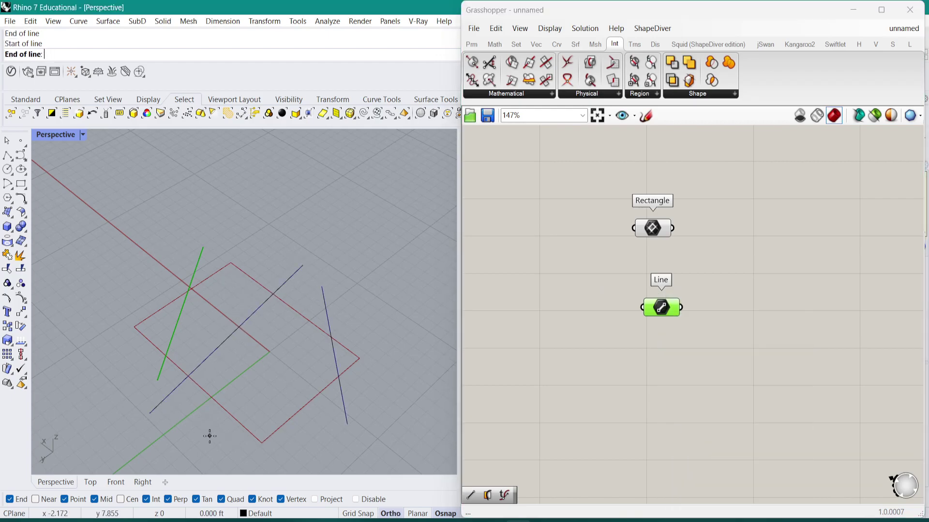
click(161, 211)
click(102, 289)
click(402, 357)
click(368, 446)
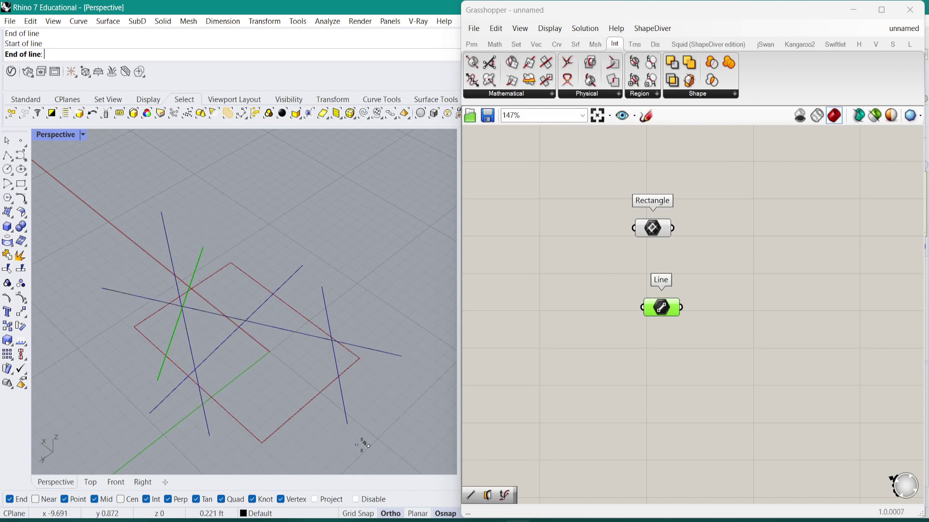
click(120, 336)
key(Return)
Examine the drawn rectangle and lines against the sketch of doubled street lines and their outer boundary on the canvas
click(656, 353)
double_click(671, 354)
click(685, 315)
right_drag(686, 315, 624, 321)
click(592, 234)
scroll(592, 234, down, 3)
right_drag(592, 234, 664, 266)
scroll(629, 235, up, 2)
scroll(803, 230, up, 2)
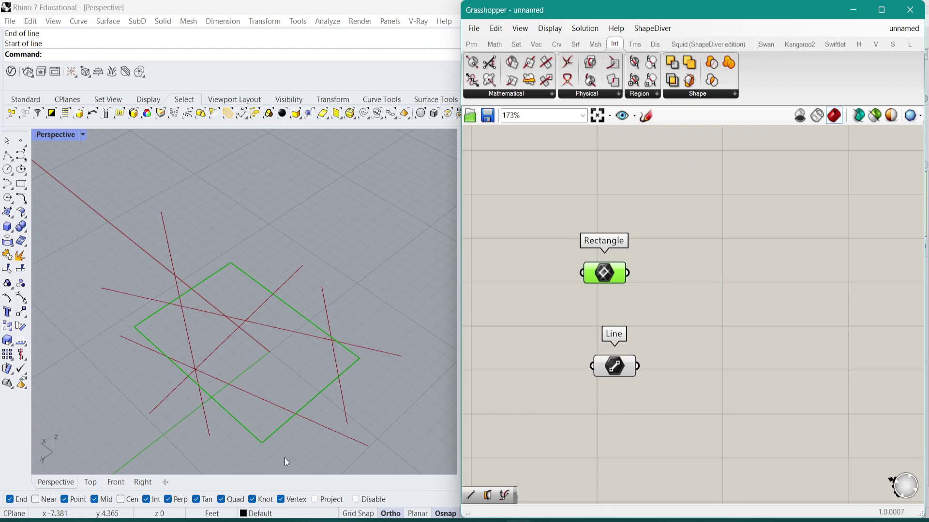
scroll(605, 268, down, 2)
scroll(610, 290, up, 1)
mouse_move(600, 314)
right_down()
mouse_move(637, 269)
mouse_move(661, 214)
right_up()
scroll(660, 214, down, 5)
right_drag(661, 214, 707, 208)
scroll(582, 405, up, 3)
right_drag(582, 404, 632, 293)
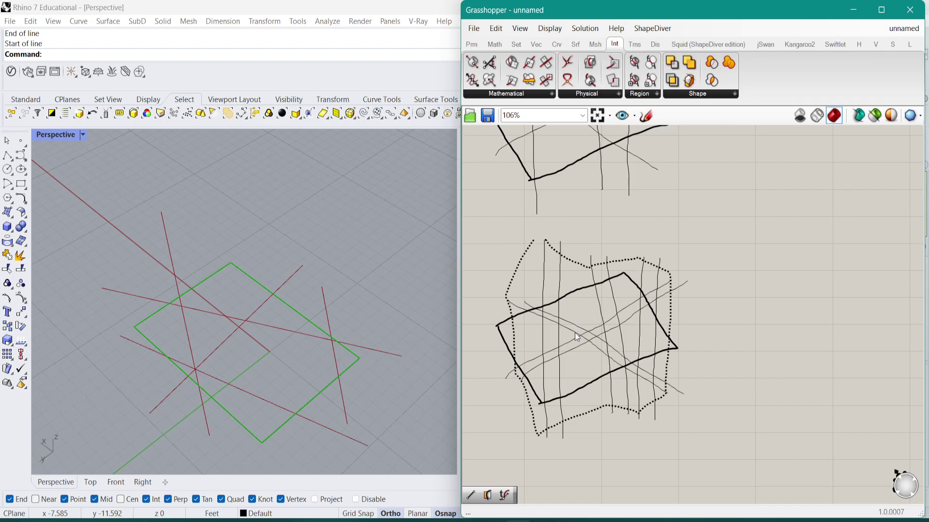
mouse_move(834, 130)
right_down()
mouse_move(646, 258)
mouse_move(632, 283)
mouse_move(633, 350)
right_up()
right_drag(325, 305, 329, 282)
right_drag(319, 348, 268, 249)
Add an End Points component and feed its Curve input from the Line parameter
double_click(660, 307)
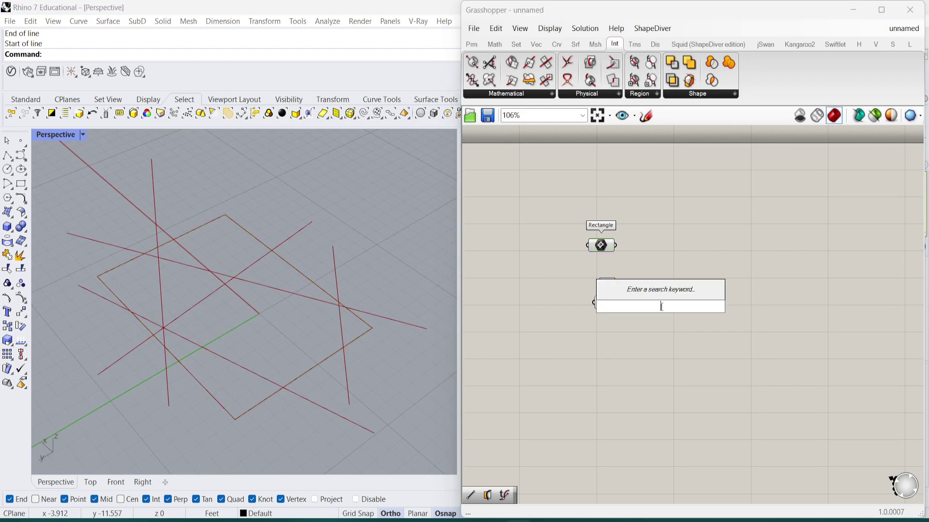
text(end)
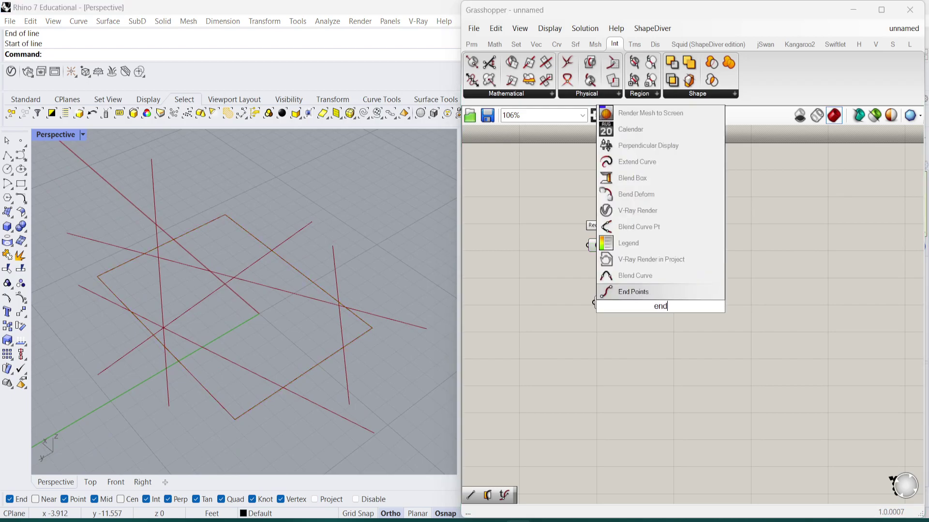
click(643, 292)
scroll(640, 305, up, 1)
drag(619, 303, 633, 308)
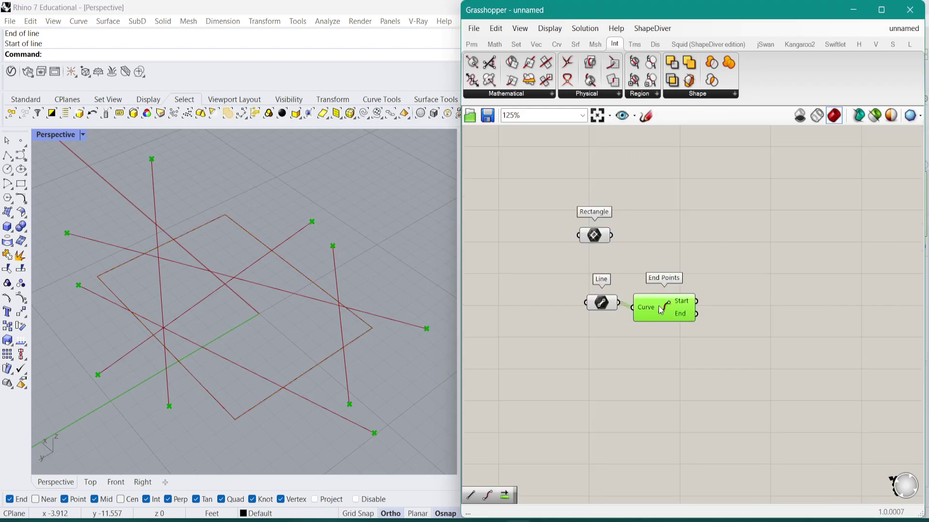
right_drag(681, 305, 612, 284)
drag(612, 285, 611, 283)
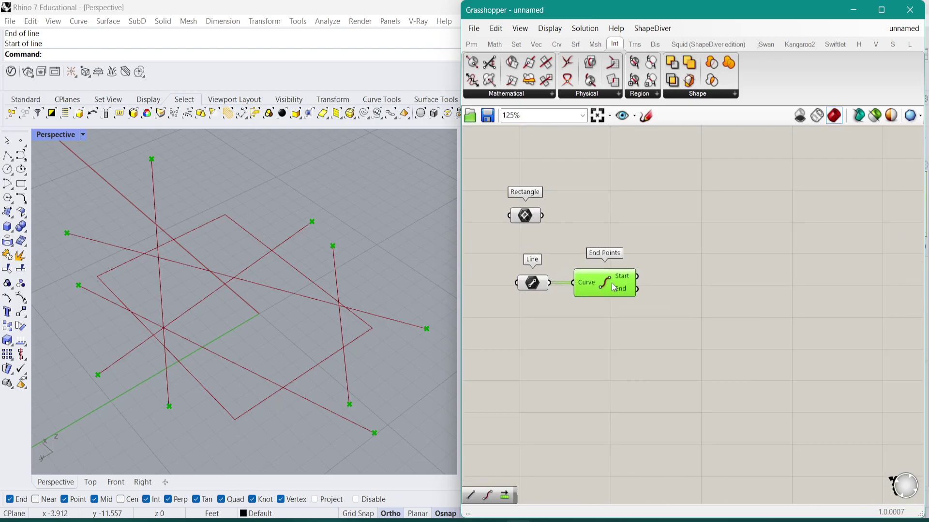
Add a PolyLine component through the Start points of End Points and set its Closed input to True
double_click(713, 287)
text(polyline)
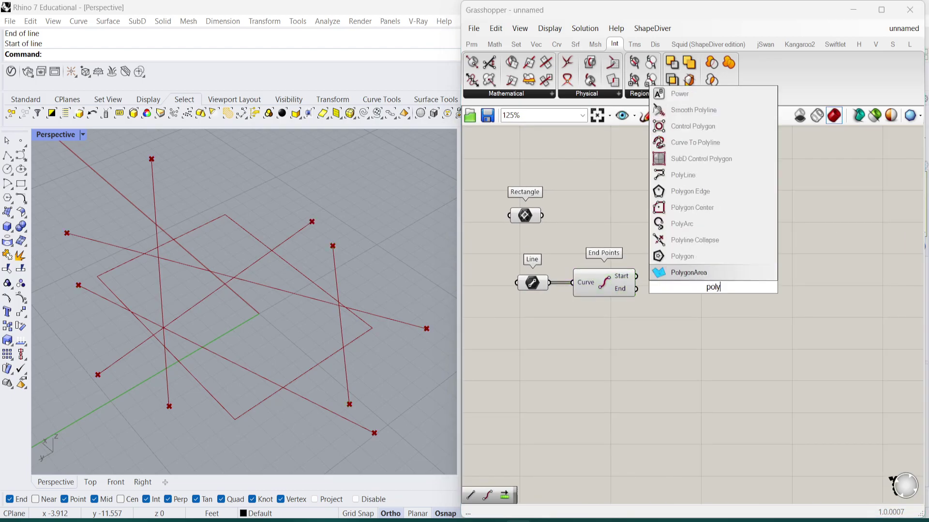
key(Return)
drag(636, 276, 707, 275)
right_drag(670, 259, 667, 258)
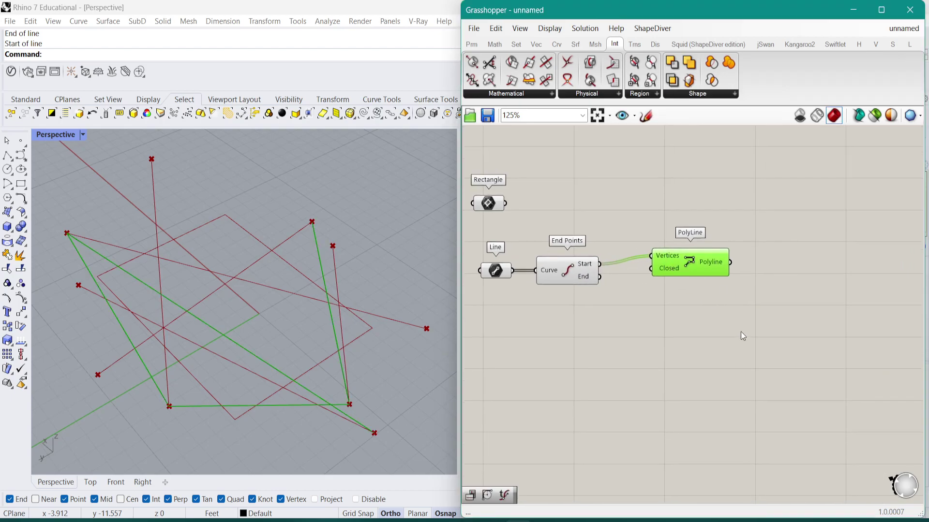
right_click(668, 269)
mouse_move(714, 387)
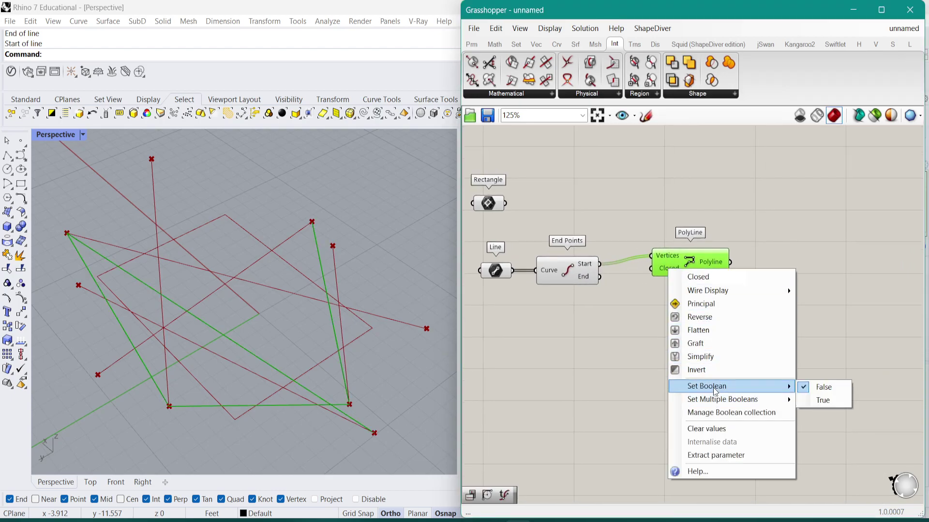
click(822, 402)
Duplicate the closed PolyLine component below the first and connect its Vertices to the End output of End Points
drag(698, 261, 605, 279)
drag(704, 312, 702, 309)
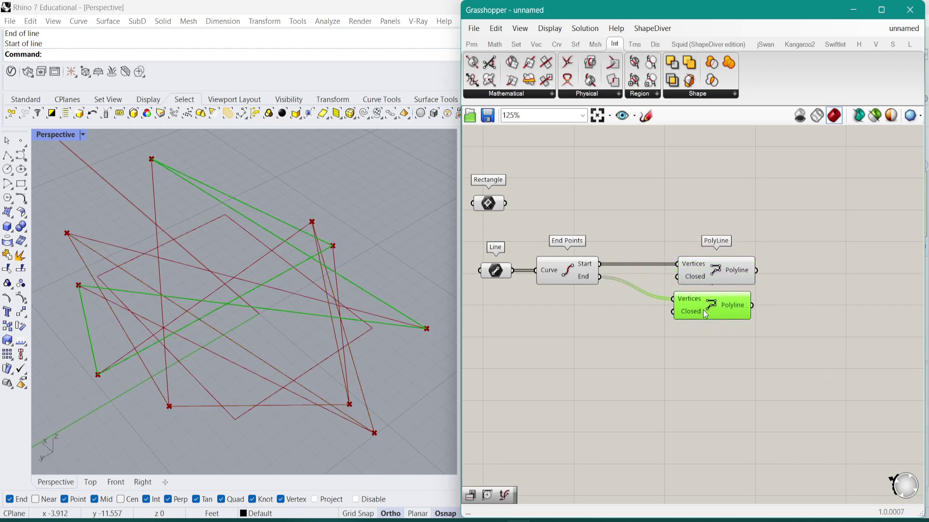
click(867, 359)
Add an Evaluate Curve component above the polylines and connect the first PolyLine to its Curve input
right_drag(867, 359, 760, 390)
double_click(762, 394)
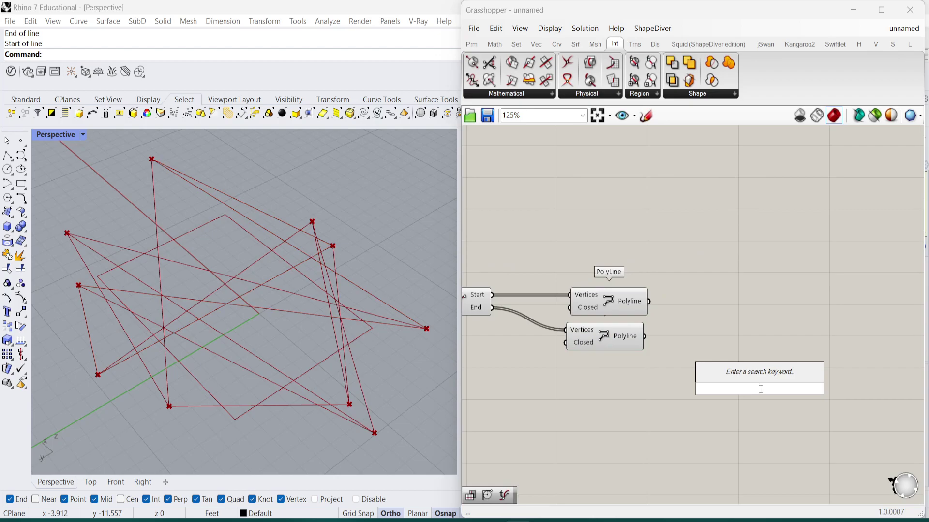
text(eva)
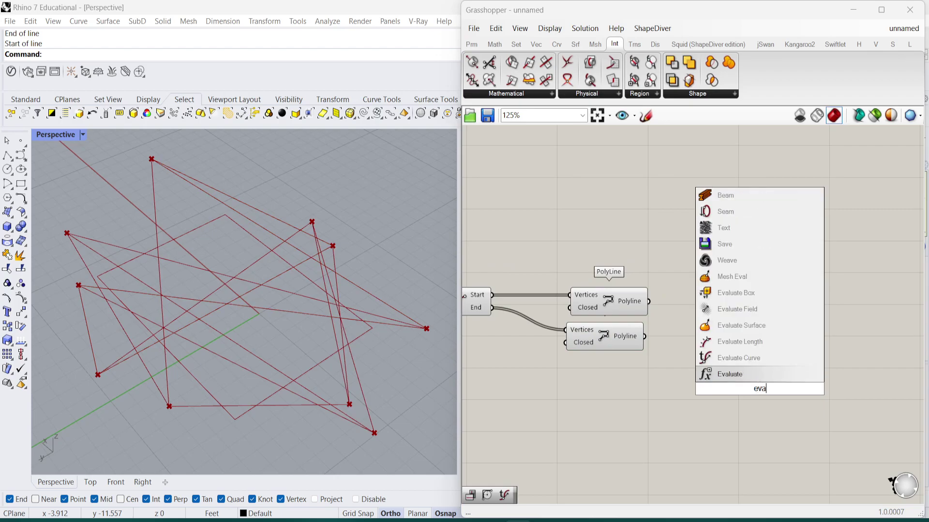
click(755, 358)
drag(750, 381, 727, 213)
drag(649, 302, 692, 211)
Add a number slider set to 0.18 and connect it to the Parameter input of Evaluate Curve
double_click(597, 234)
text(1)
key(Return)
drag(693, 229, 600, 232)
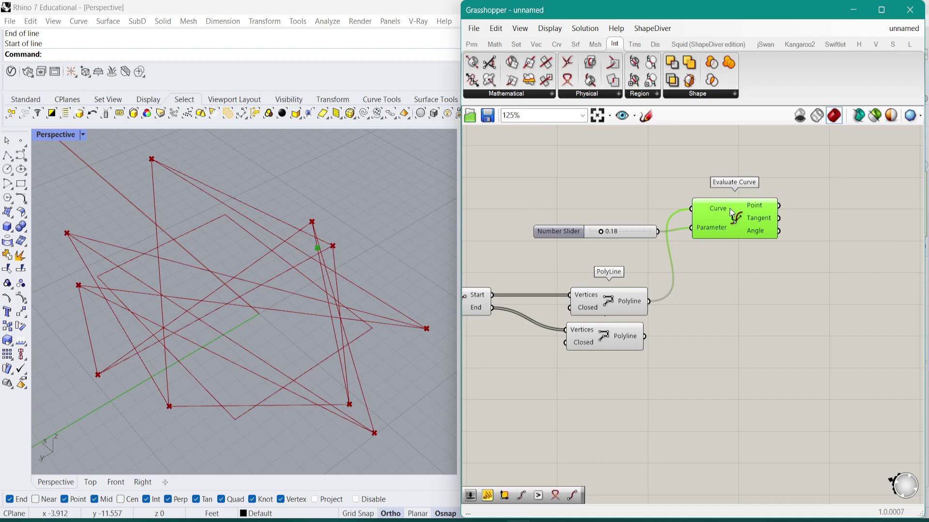
Reparameterize the Curve input of Evaluate Curve and set the parameter slider to 0.34
right_click(714, 209)
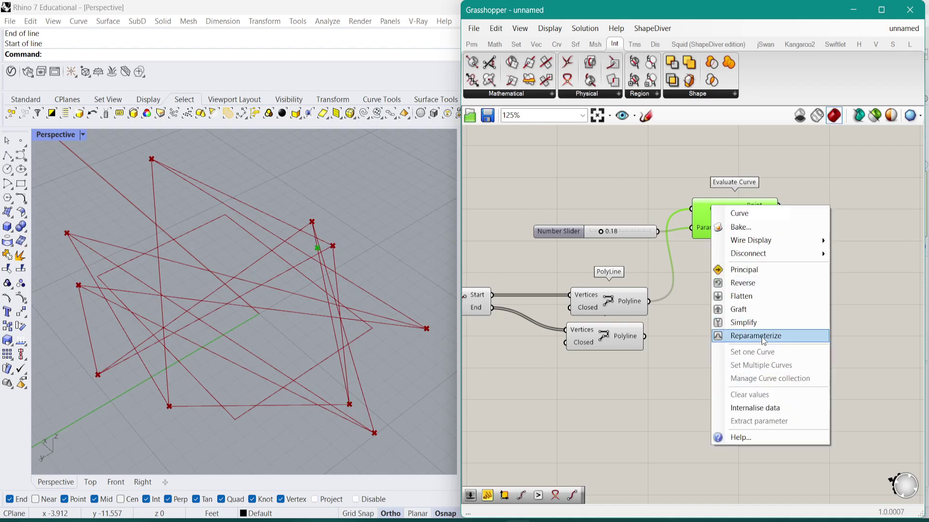
click(741, 334)
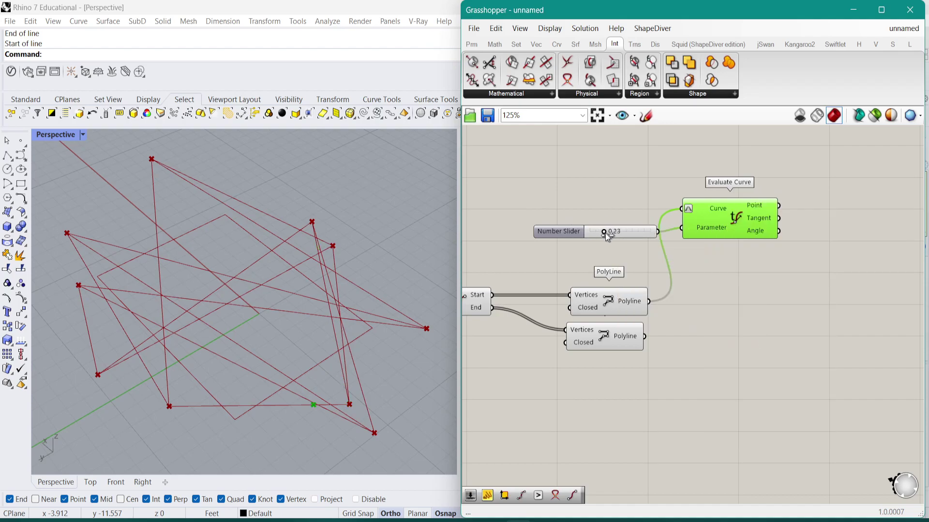
drag(627, 236, 610, 235)
Add a Shatter component fed by the first PolyLine as its curve and the 0.34 slider as its parameter
right_drag(773, 326, 709, 317)
double_click(709, 317)
text(Shat)
click(690, 304)
scroll(595, 290, up, 1)
drag(586, 294, 718, 315)
drag(669, 297, 593, 212)
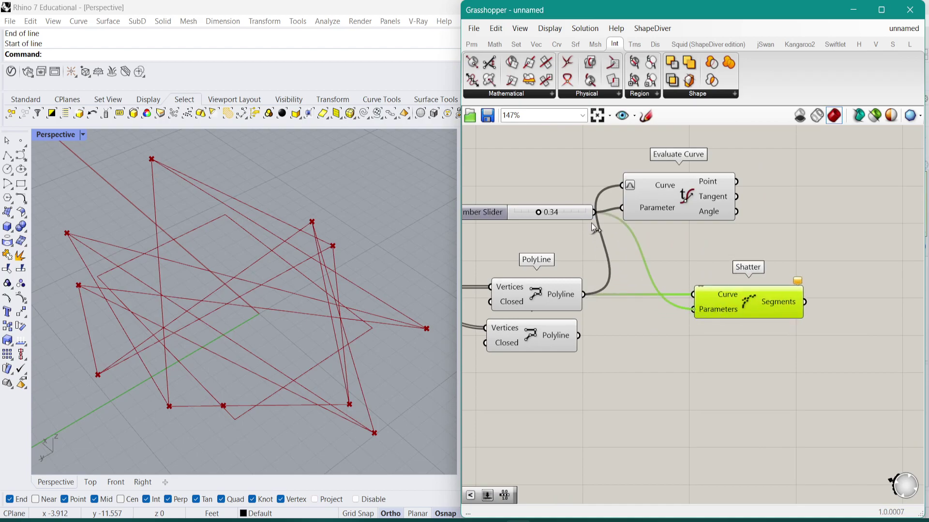
Reparameterize the output of the first PolyLine component
right_click(726, 295)
right_click(569, 296)
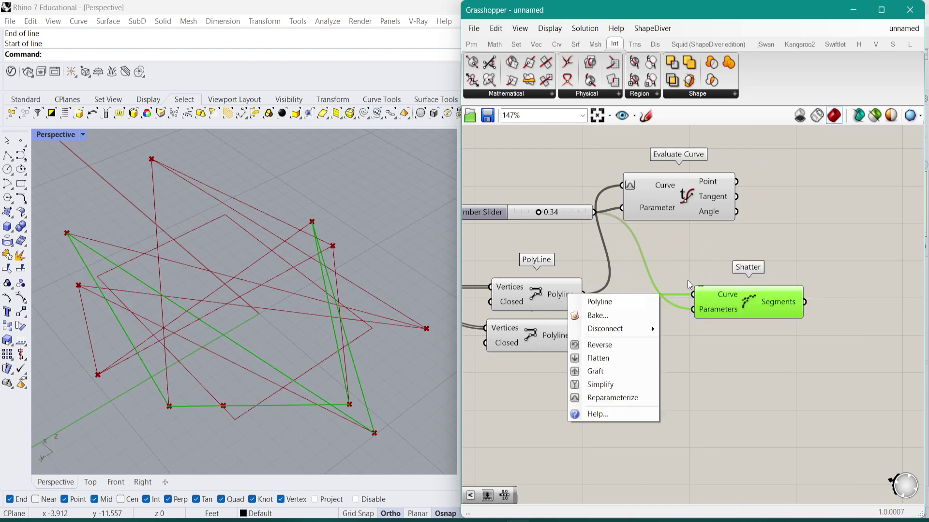
click(631, 399)
Shift the Evaluate Curve component slightly away from the slider and disable it
click(679, 205)
drag(675, 185, 704, 176)
middle_click(702, 180)
click(758, 185)
Add a Divide Curve component after Shatter and connect the Segments output to its Curve input
double_click(821, 266)
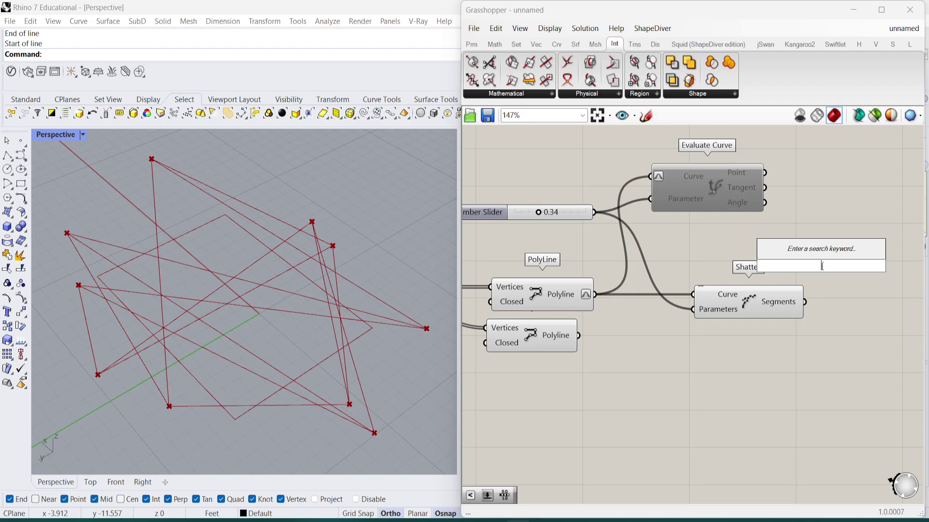
text(divi)
click(813, 254)
right_drag(835, 266, 755, 288)
drag(755, 289, 820, 272)
drag(718, 325, 832, 322)
right_drag(786, 296, 602, 211)
drag(648, 241, 701, 258)
Add a number slider set to 11 and connect it to the Count input of Divide Curve
double_click(598, 303)
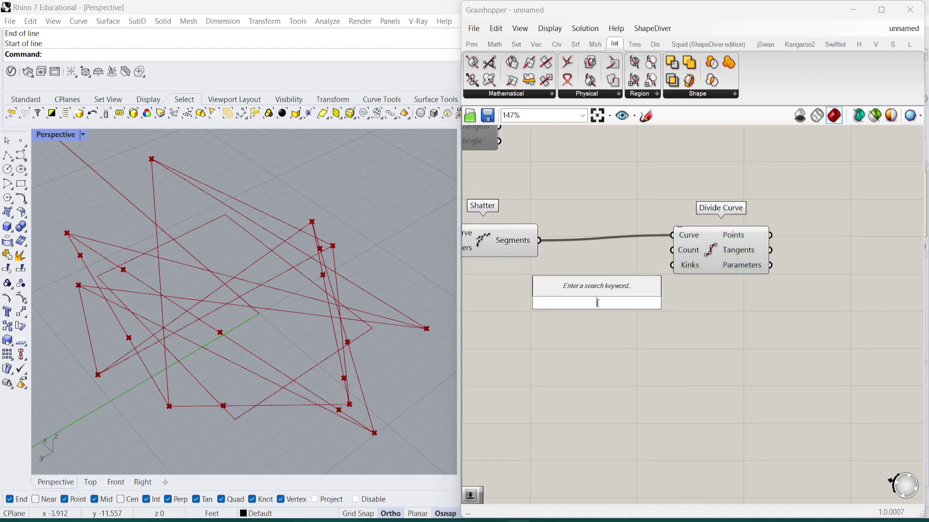
text(117)
key(Return)
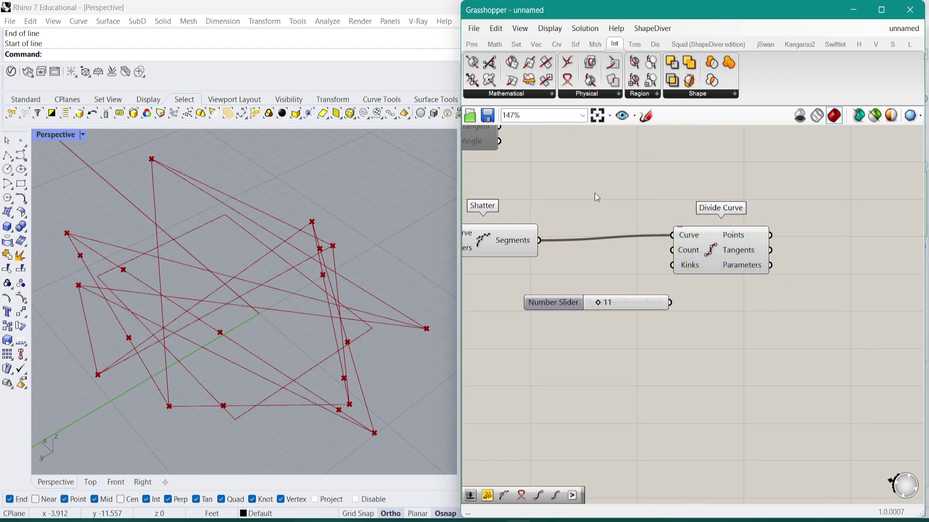
drag(671, 251, 670, 303)
drag(681, 271, 693, 271)
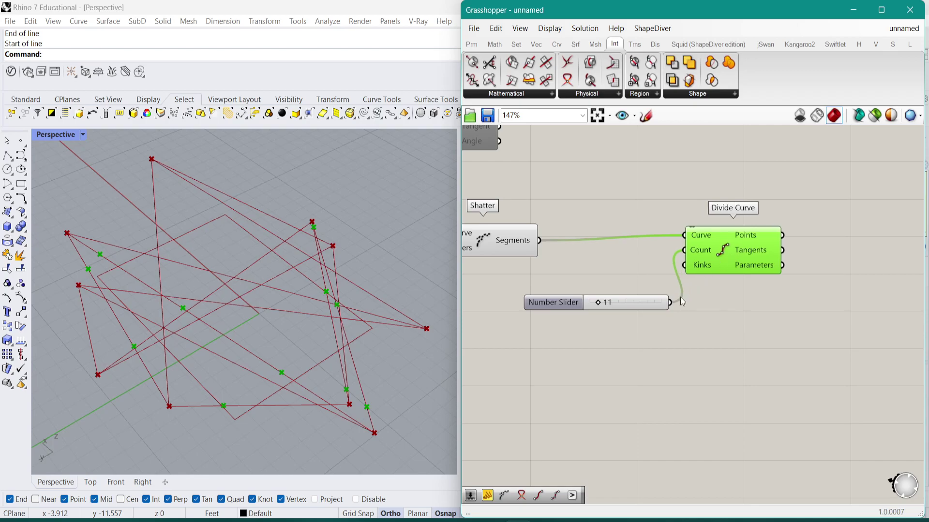
right_drag(645, 312, 693, 300)
drag(619, 291, 604, 274)
Duplicate the Shatter and Divide Curve components together below the originals, keeping their slider connections
scroll(782, 275, down, 2)
drag(846, 314, 577, 185)
click(832, 307)
click(778, 222)
shift+click(617, 256)
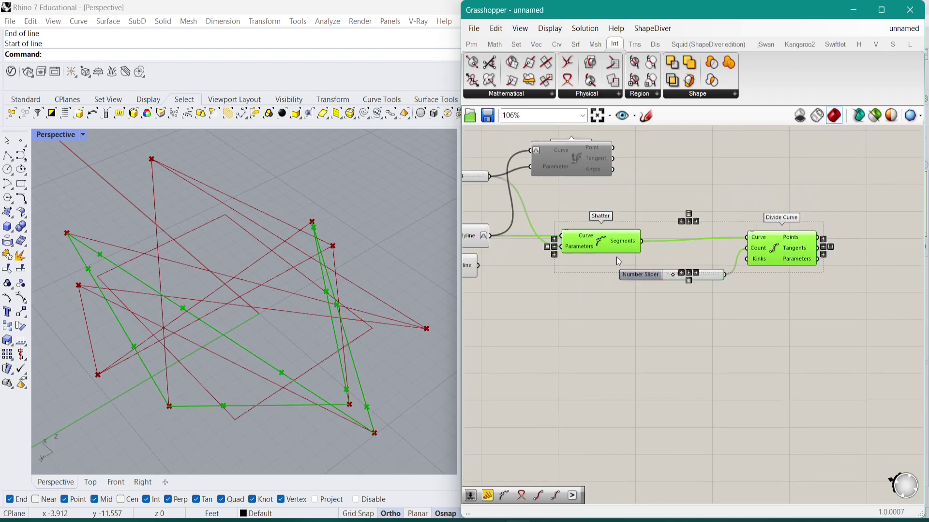
alt+drag(616, 257, 625, 336)
Connect the second PolyLine to the duplicated Shatter's Curve input and reparameterize that PolyLine's output
scroll(480, 267, up, 2)
right_drag(480, 267, 544, 238)
drag(543, 236, 675, 332)
click(655, 338)
right_click(535, 232)
click(596, 334)
right_drag(729, 277, 523, 296)
scroll(665, 284, down, 1)
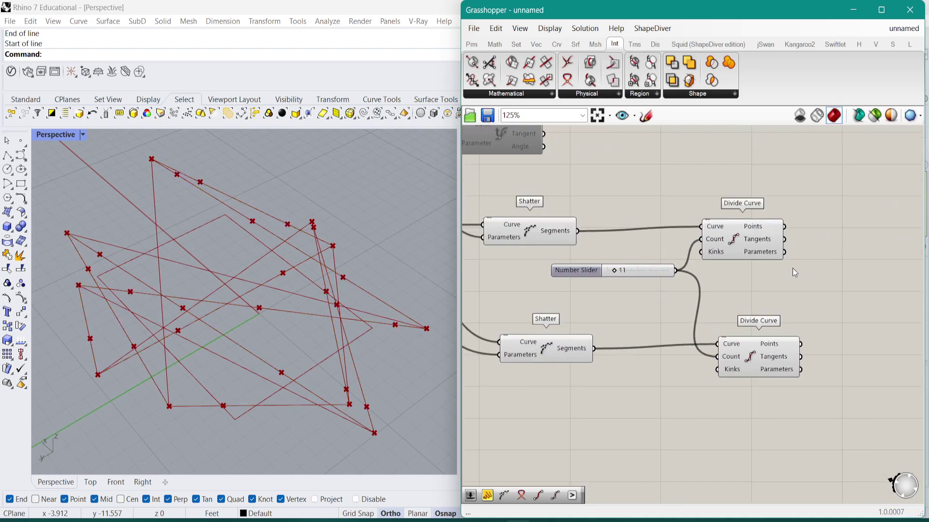
Add a Line component that takes its start and end points from the Points outputs of the two Divide Curve components
double_click(869, 280)
text(line)
key(Return)
drag(784, 226, 801, 344)
click(865, 286)
Turn off the preview of both Shatter and both Divide Curve components
scroll(743, 234, down, 2)
drag(796, 201, 496, 355)
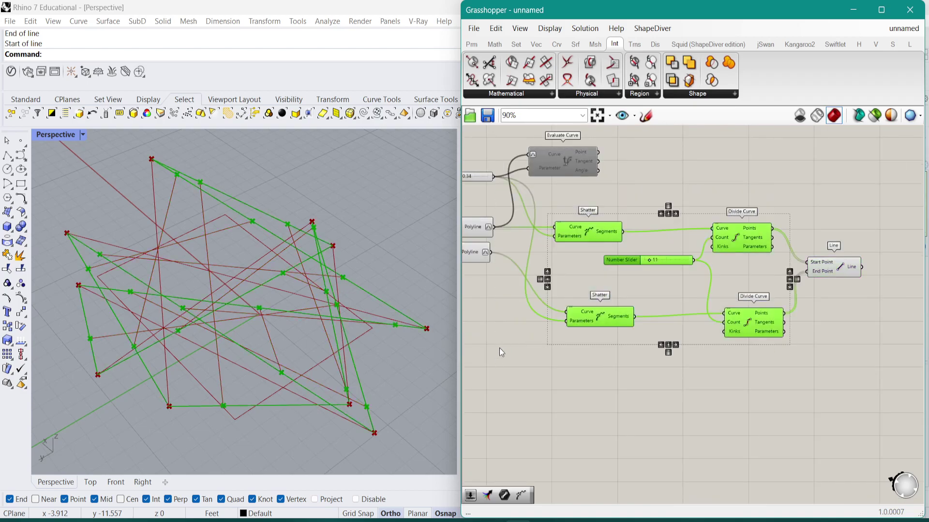
right_drag(496, 355, 639, 349)
shift+drag(643, 292, 580, 223)
middle_click(582, 215)
click(621, 178)
Turn off the preview of the PolyLine components, End Points and the source Line parameter
right_drag(674, 191, 688, 218)
click(521, 260)
key(ctrl+q)
right_drag(503, 258, 593, 253)
click(560, 255)
middle_click(558, 255)
click(607, 220)
Set the shatter parameter slider to 0.00 to test the resulting street lines
right_drag(667, 231, 579, 236)
scroll(634, 217, up, 3)
drag(631, 207, 602, 219)
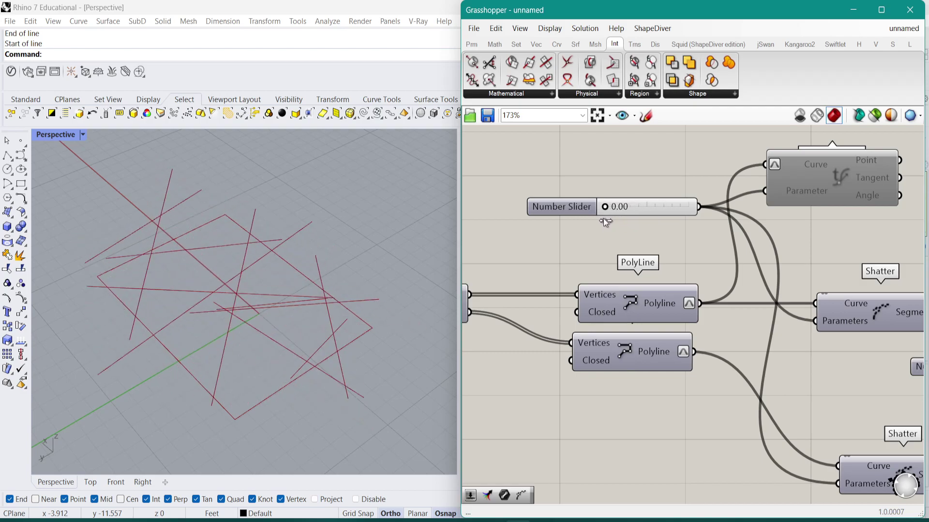
Move the division count slider next to the shatter parameter slider, above the PolyLine components
scroll(629, 229, down, 2)
right_drag(905, 368, 788, 355)
scroll(723, 311, down, 2)
drag(739, 313, 538, 244)
Set the shatter parameter slider to 0.72 and the division count slider to 7
scroll(547, 252, up, 5)
scroll(547, 252, up, 3)
drag(574, 188, 640, 194)
drag(538, 243, 541, 243)
drag(640, 184, 668, 188)
scroll(668, 188, down, 5)
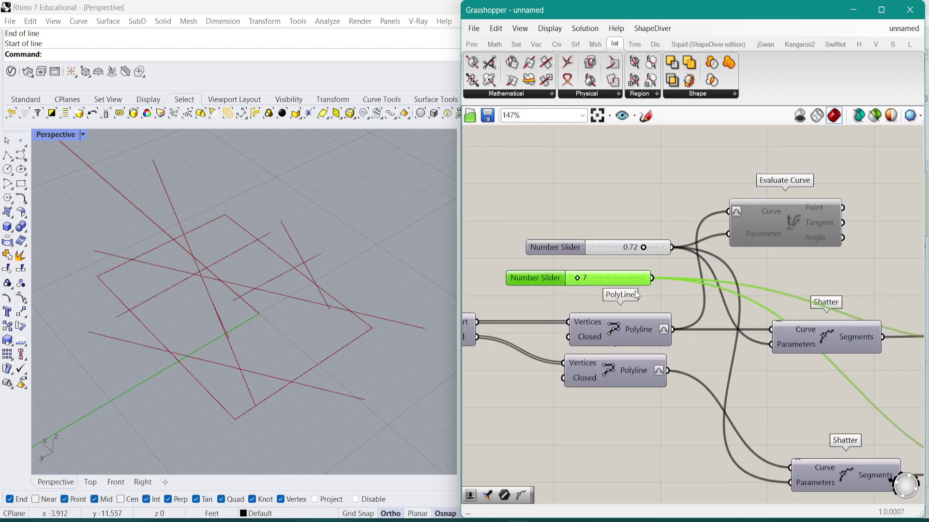
scroll(579, 305, up, 1)
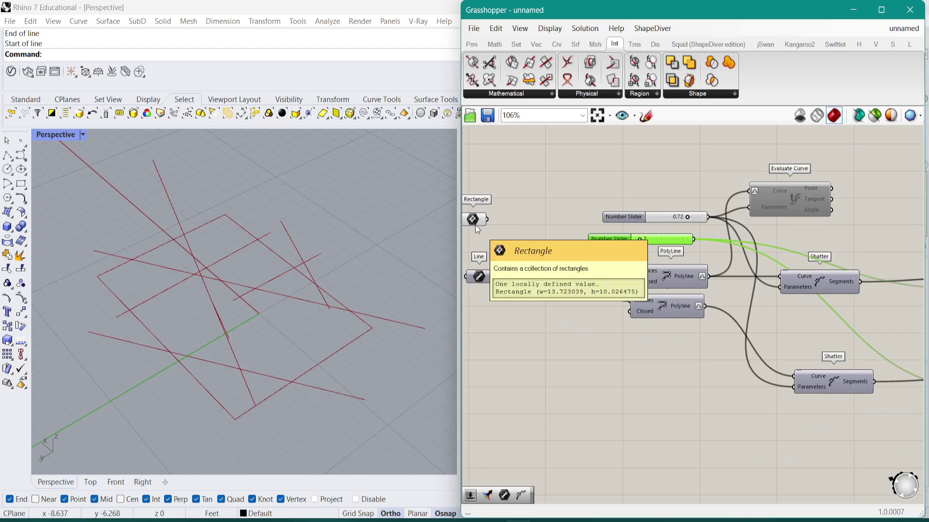
scroll(272, 304, up, 4)
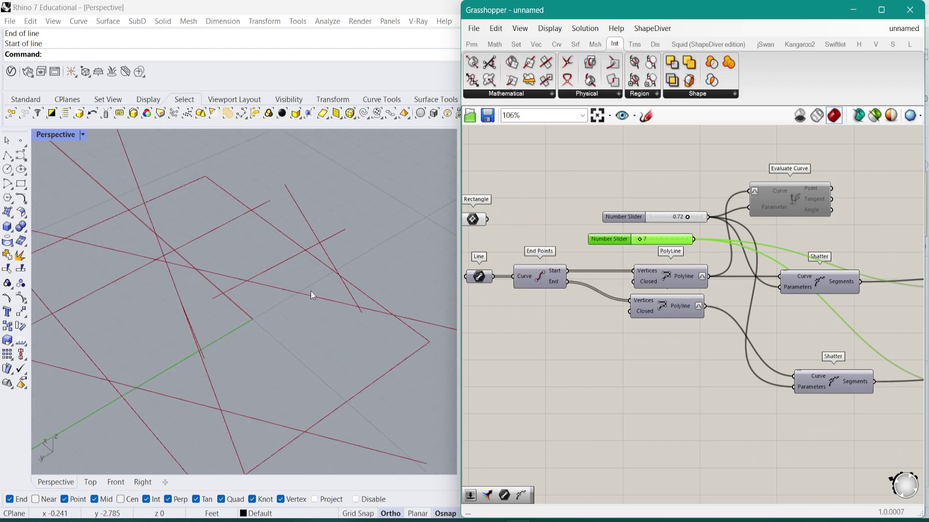
right_drag(867, 295, 628, 278)
scroll(819, 292, down, 2)
scroll(796, 304, up, 3)
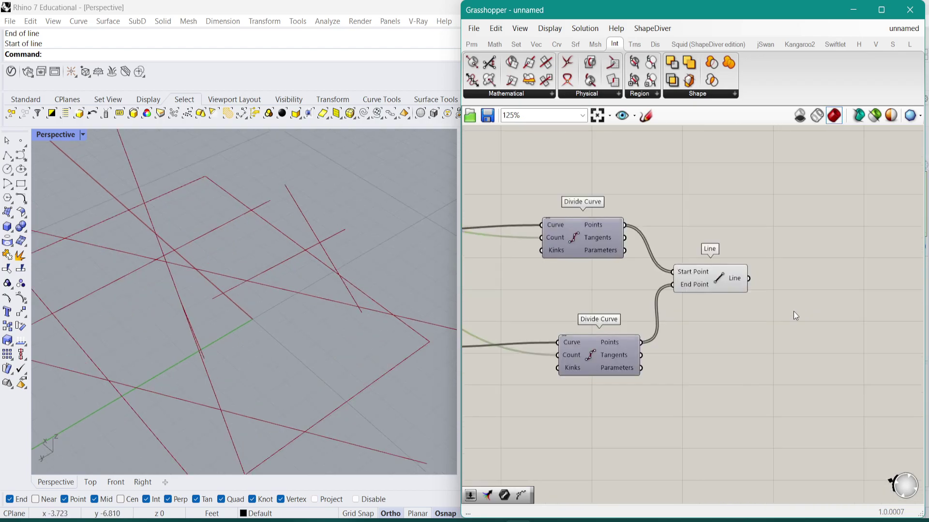
Add an Extend Curve component and connect the Line component's output to its Curve input
double_click(778, 322)
text(extend)
key(Return)
drag(750, 279, 805, 318)
Add a number slider with the value 3 and connect it to Extend Curve's Start and End inputs
double_click(695, 390)
text(3)
key(Return)
scroll(805, 318, down, 4)
mouse_move(747, 309)
right_down()
mouse_move(796, 299)
mouse_move(753, 294)
right_up()
right_drag(602, 283, 656, 236)
scroll(676, 240, up, 3)
right_drag(745, 257, 666, 261)
scroll(658, 264, down, 3)
Turn off the preview of the Line component that feeds Extend Curve
right_drag(878, 299, 550, 274)
scroll(692, 264, up, 3)
scroll(663, 297, up, 2)
click(534, 253)
key(ctrl+q)
drag(661, 293, 668, 278)
Add a Surface Split component beside Extend Curve
click(770, 274)
double_click(772, 279)
text(s)
key(BackSpace)
text(split sur)
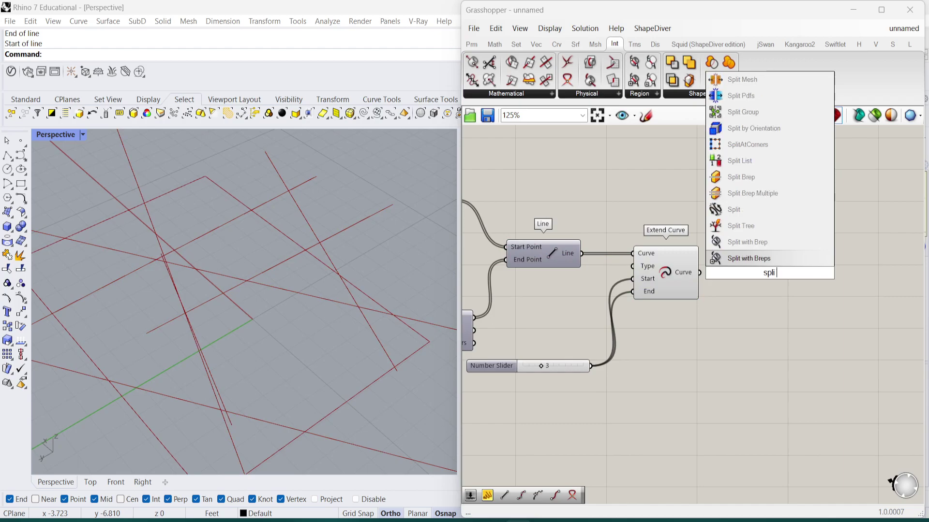
click(745, 242)
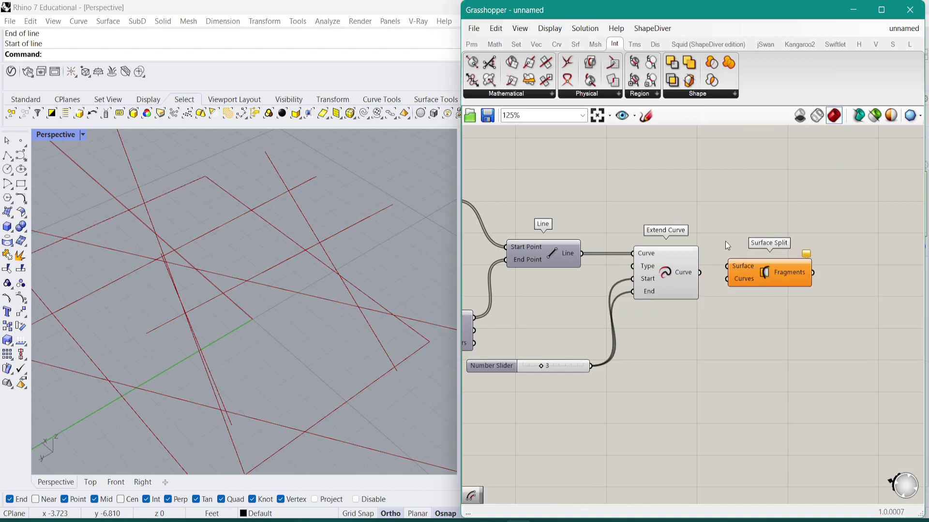
Connect Extend Curve's output to Surface Split's Curves input and the Rectangle parameter to its Surface input
scroll(716, 245, up, 1)
drag(784, 276, 783, 240)
drag(698, 277, 745, 248)
scroll(749, 244, down, 5)
right_drag(686, 244, 825, 260)
scroll(824, 260, down, 3)
scroll(607, 229, up, 5)
click(504, 218)
drag(517, 219, 823, 271)
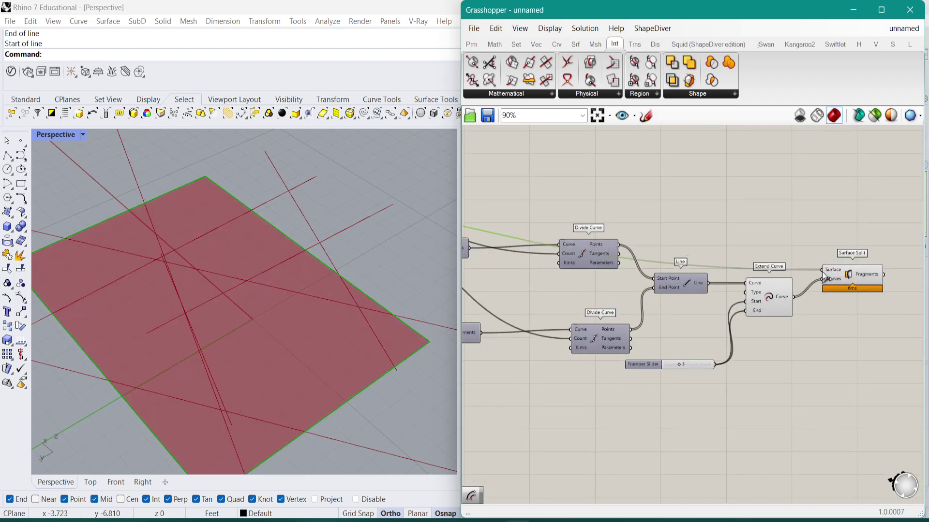
Turn off the preview of the Extend Curve component so only the split surface fragments display
scroll(771, 252, down, 4)
right_drag(674, 237, 740, 244)
scroll(532, 228, up, 5)
scroll(503, 247, down, 3)
right_drag(842, 278, 683, 263)
scroll(683, 263, up, 3)
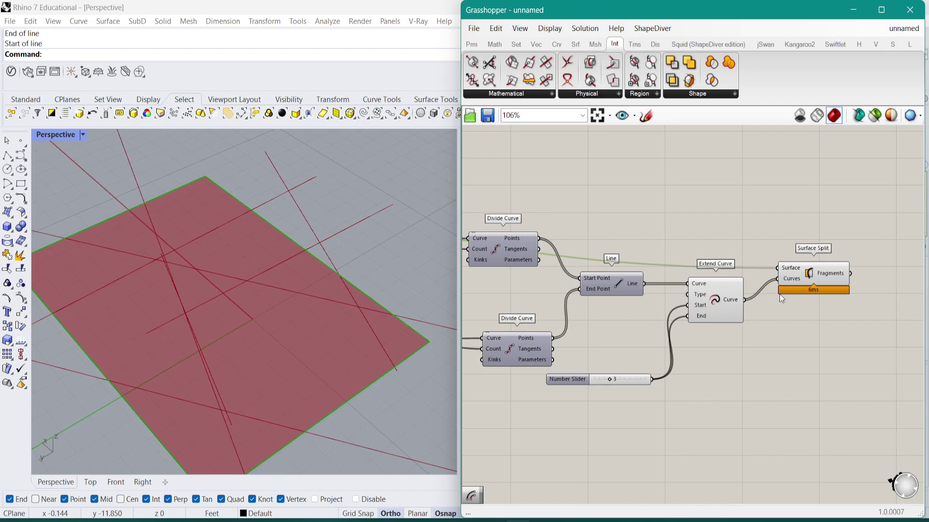
right_drag(830, 277, 717, 269)
click(715, 265)
click(692, 242)
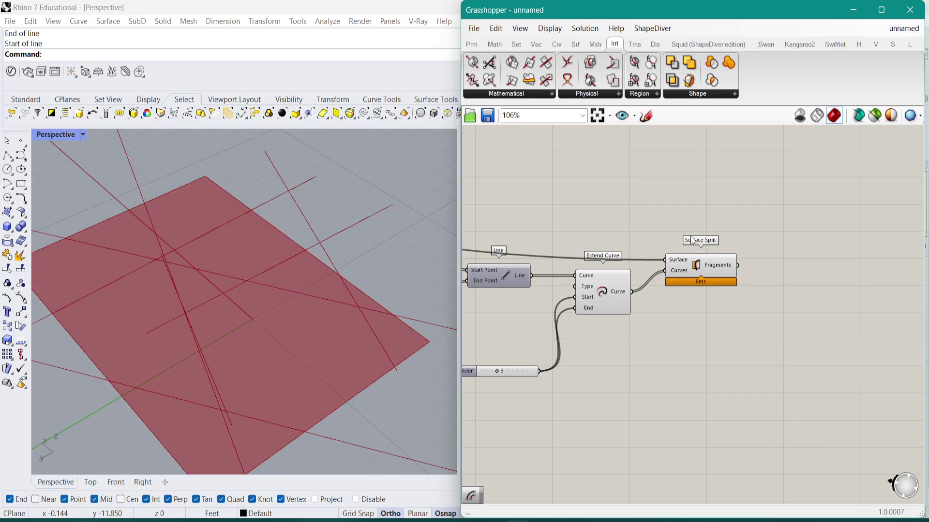
click(605, 295)
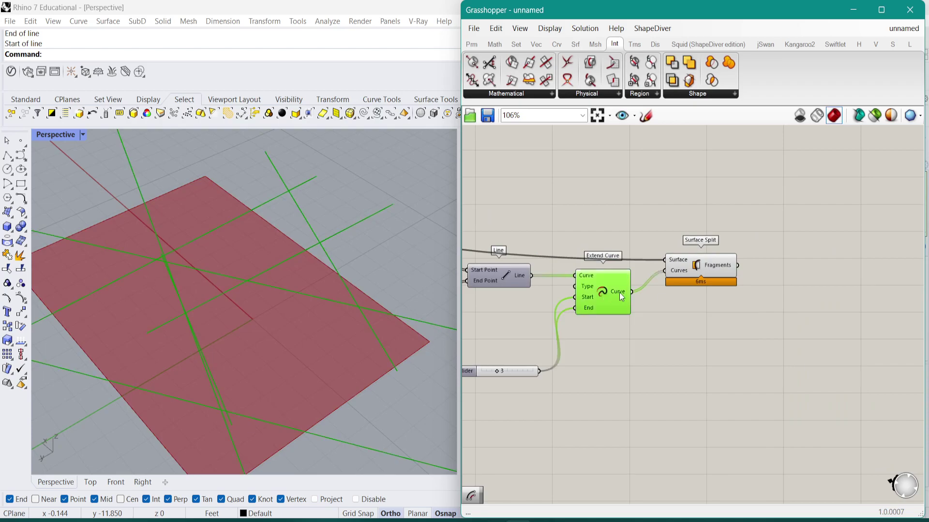
key(ctrl+q)
click(707, 260)
click(699, 208)
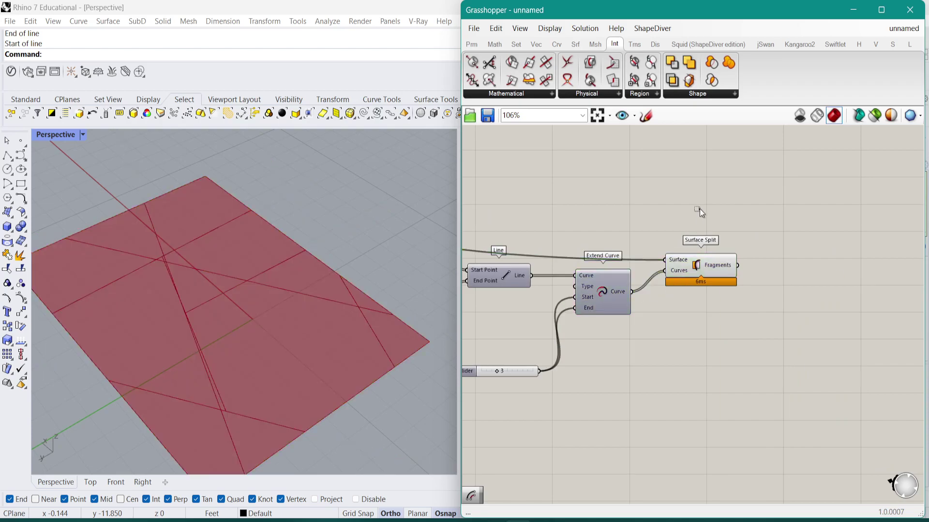
Adjust a slider above the PolyLine components to change the street layout on the split surface
click(698, 276)
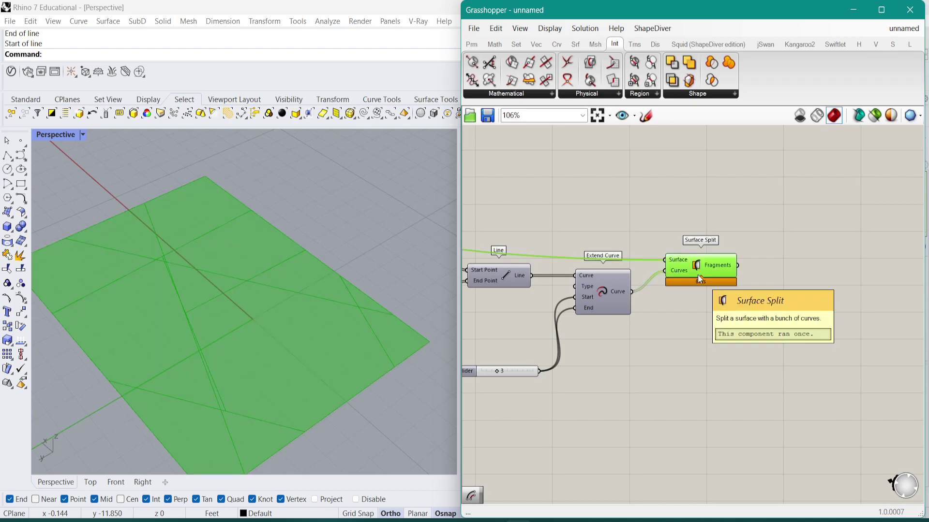
right_drag(312, 302, 259, 329)
right_drag(562, 327, 769, 306)
scroll(666, 309, down, 3)
right_drag(509, 288, 698, 308)
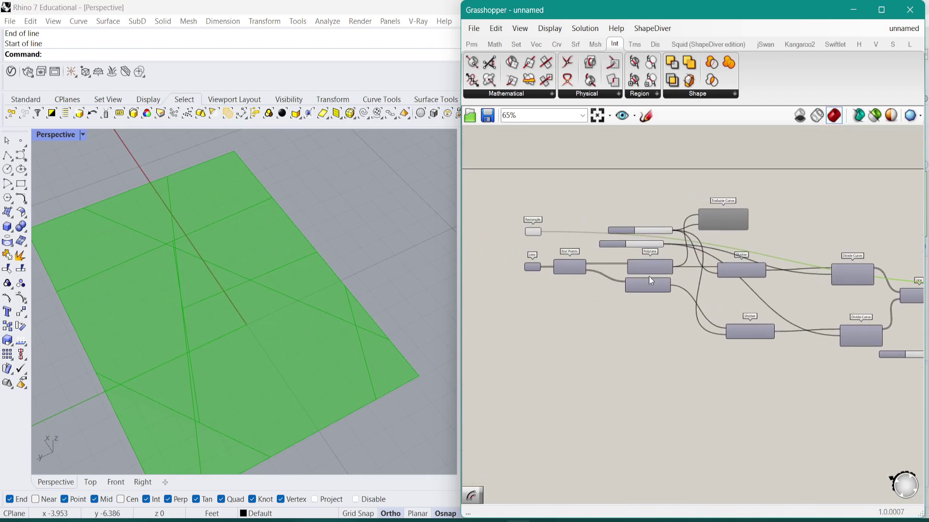
scroll(586, 245, up, 4)
right_drag(586, 245, 645, 248)
scroll(742, 247, up, 3)
drag(823, 212, 822, 216)
scroll(643, 231, down, 8)
Add an Offset Curve component after Surface Split
right_drag(897, 234, 564, 264)
scroll(709, 333, up, 4)
double_click(723, 330)
text(offset)
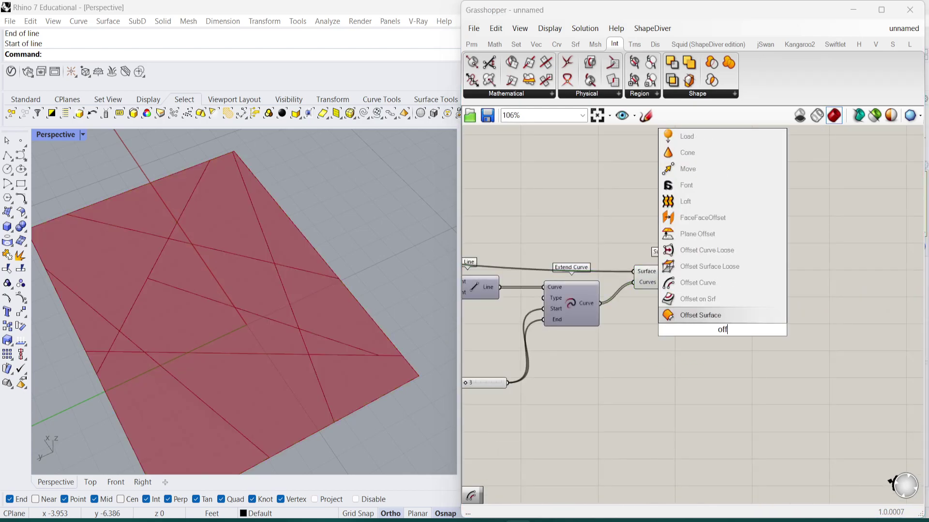
click(712, 305)
scroll(724, 332, up, 3)
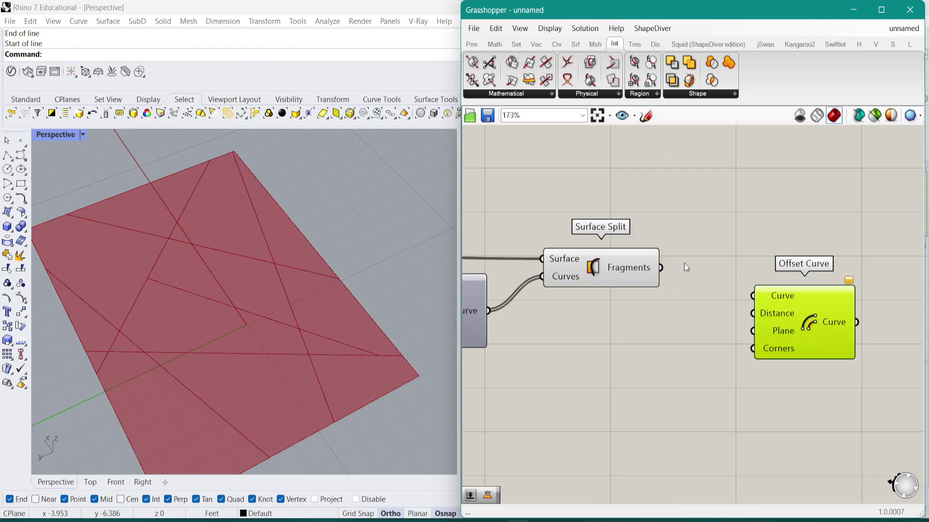
Graft Surface Split's Fragments output and connect it to Offset Curve's Curve input
right_click(652, 266)
click(707, 333)
right_drag(706, 331, 669, 309)
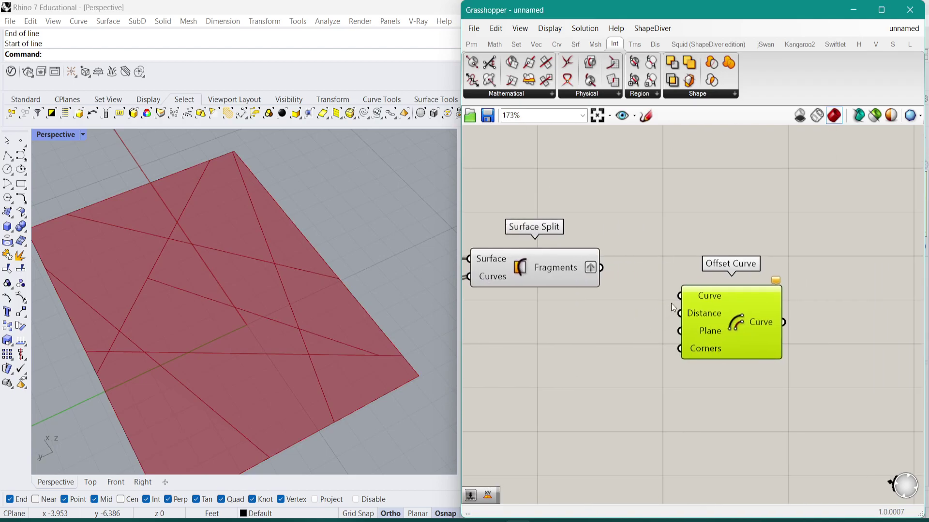
drag(601, 267, 761, 281)
scroll(350, 281, down, 2)
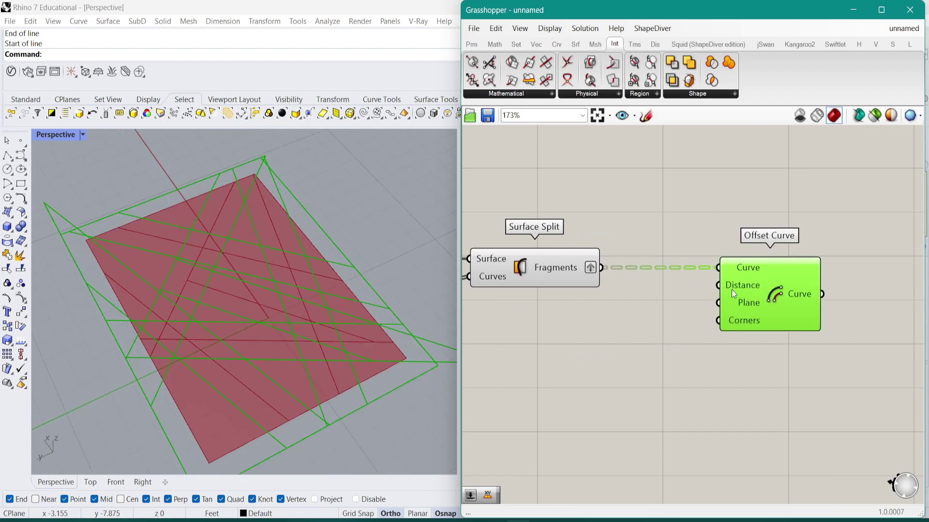
Add a decimal number slider with the value 1.00 and connect it to Offset Curve's Distance input
double_click(633, 351)
text(1)
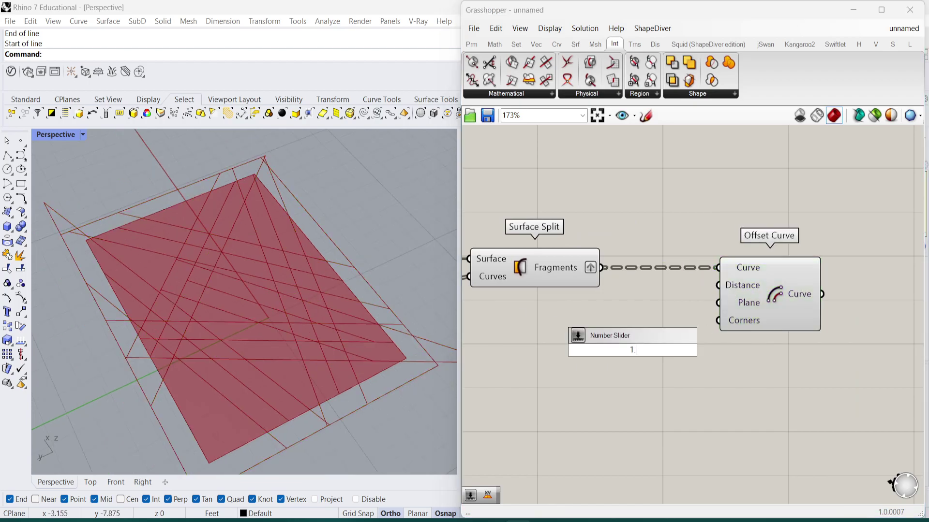
key(BackSpace)
key(BackSpace)
key(BackSpace)
text(0.)
key(BackSpace)
key(BackSpace)
text(1.0)
key(Return)
drag(718, 285, 722, 352)
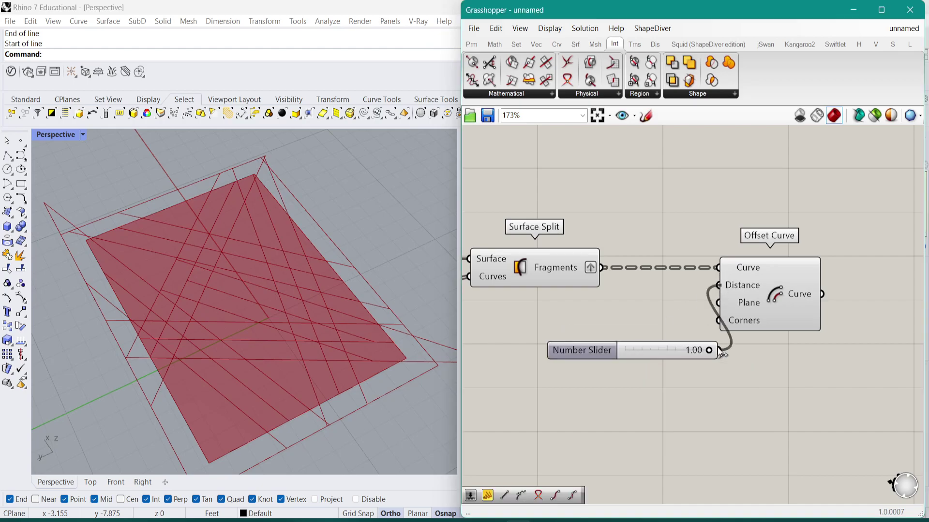
Apply the expression -x to Offset Curve's Distance input and shift the component slightly away from Surface Split
right_click(741, 288)
mouse_move(800, 400)
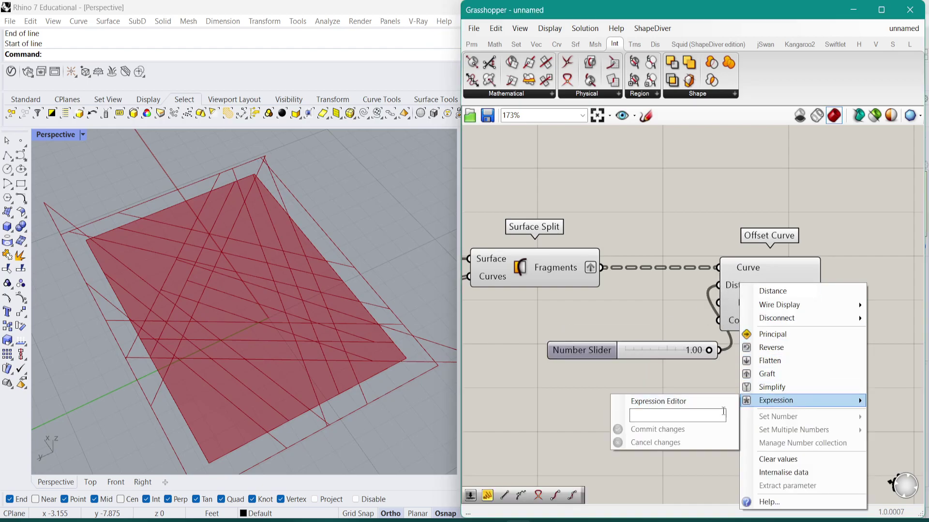
text(-x)
click(696, 429)
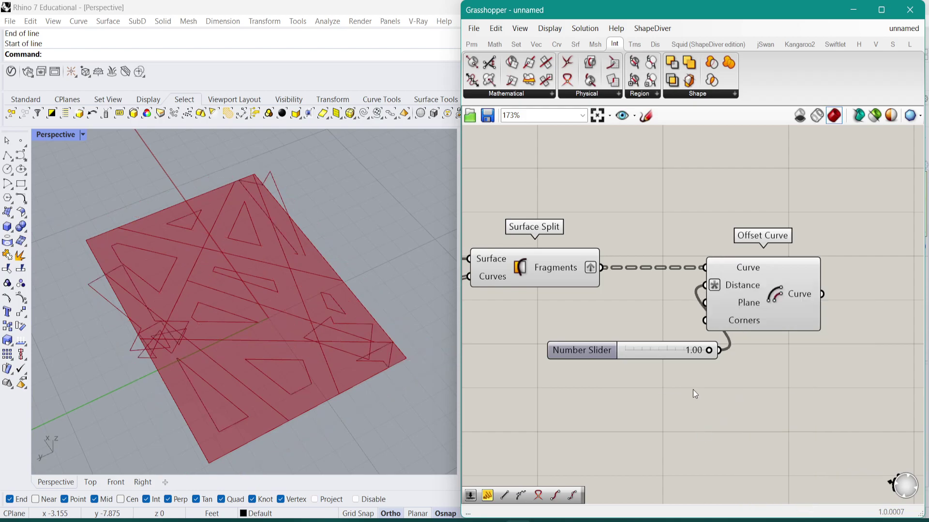
click(720, 318)
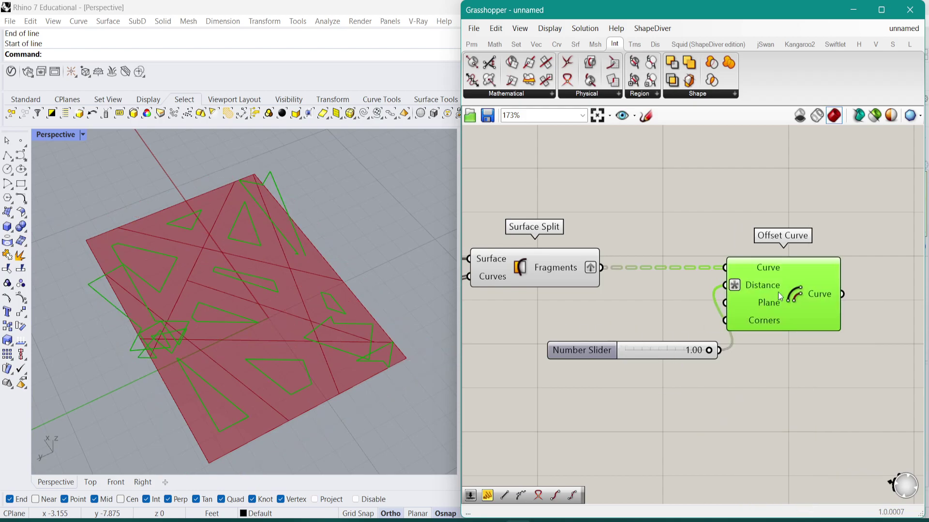
Set the offset distance slider to 0.34
scroll(677, 317, up, 3)
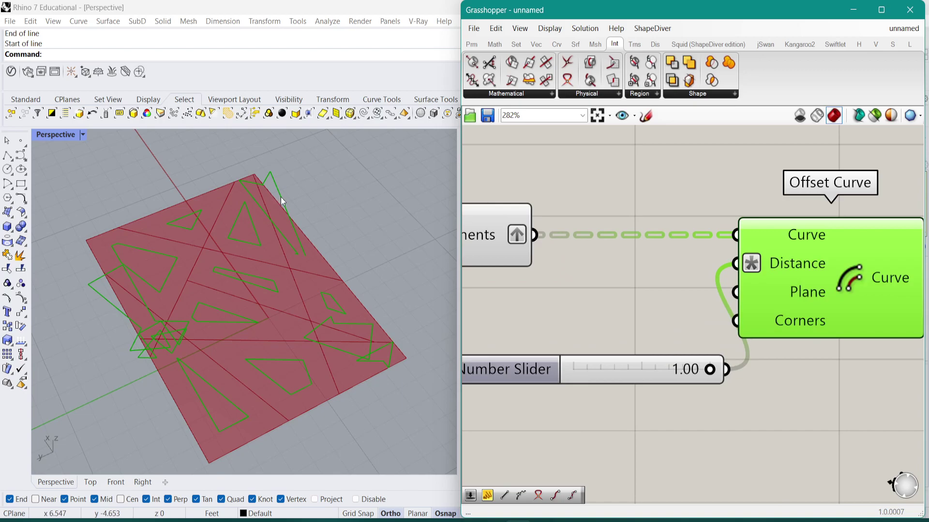
scroll(222, 216, up, 1)
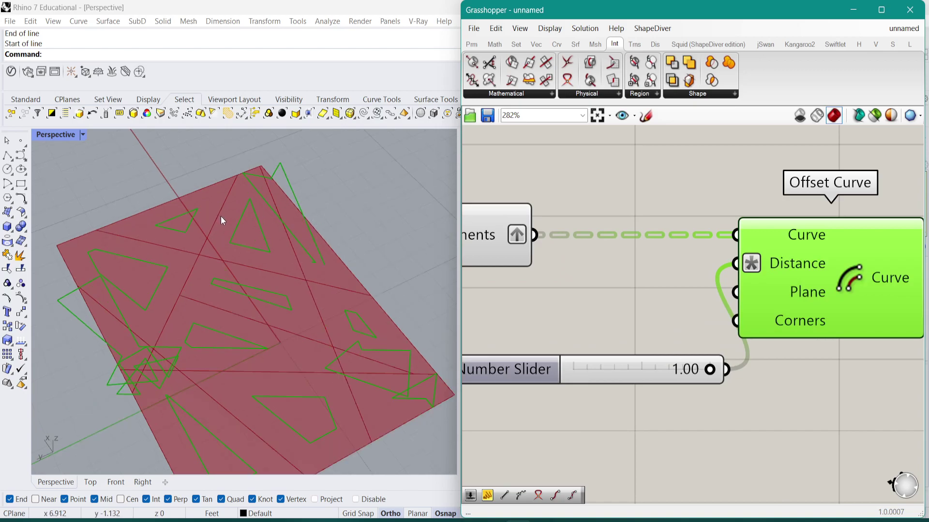
scroll(715, 345, down, 1)
drag(711, 366, 634, 365)
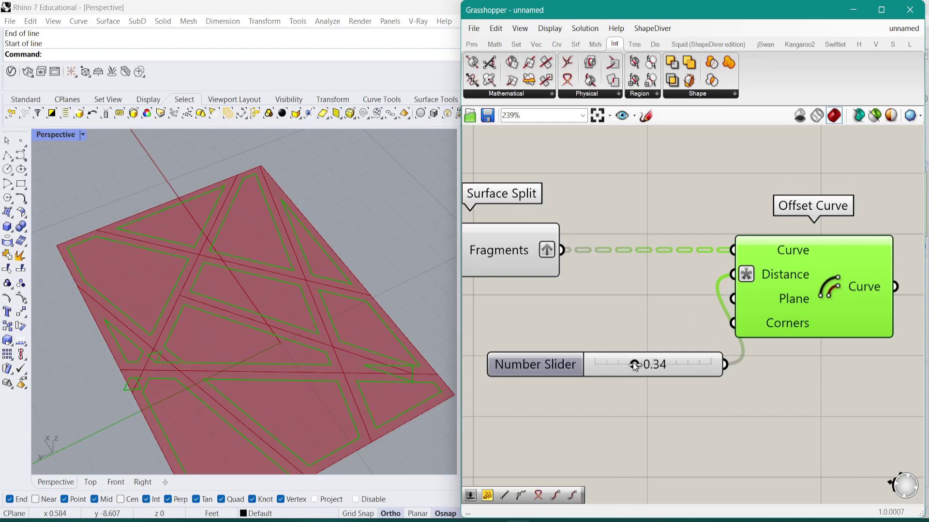
Examine the offset curves of the small fragments near the street crossings and the plot's edge
scroll(109, 353, up, 3)
scroll(89, 394, up, 5)
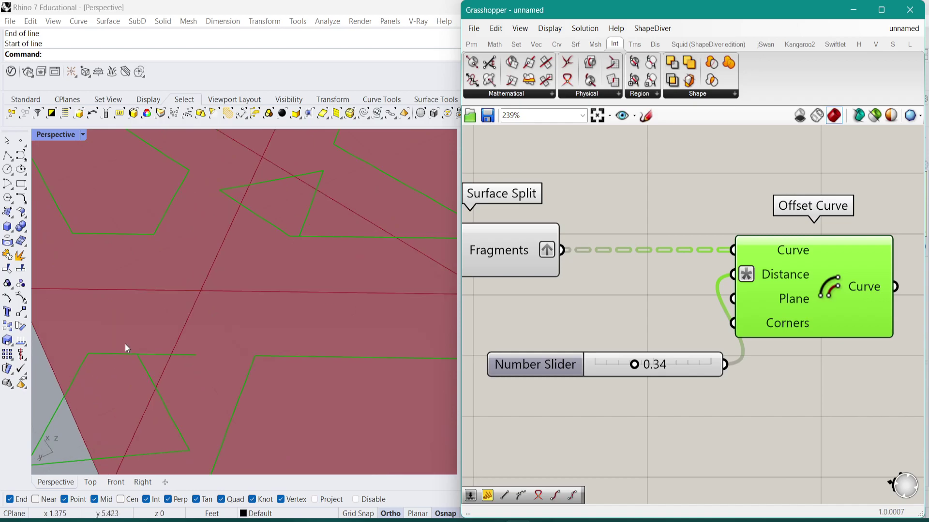
scroll(135, 349, down, 5)
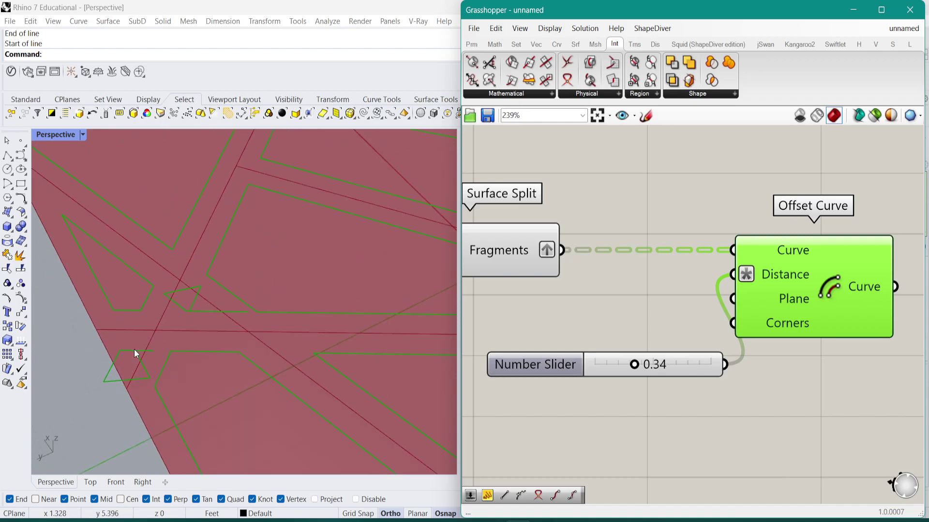
scroll(133, 346, down, 4)
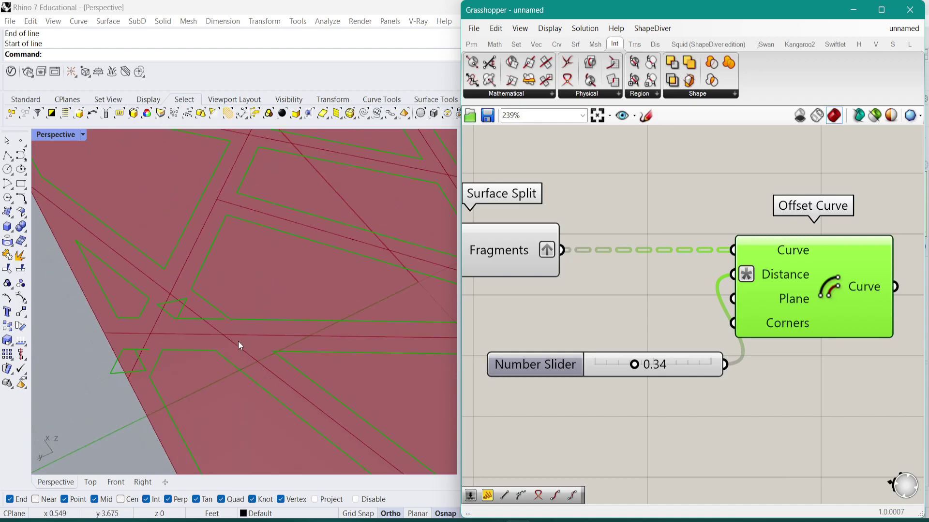
scroll(213, 271, down, 6)
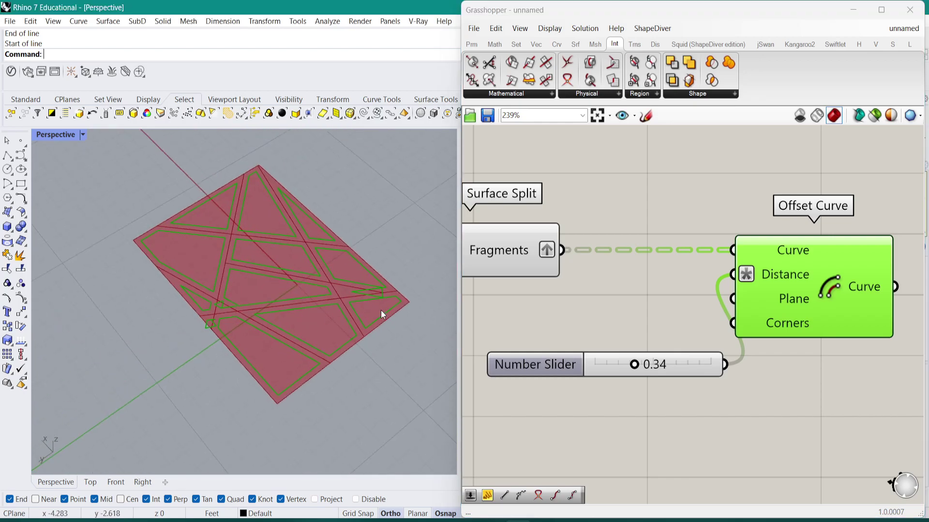
scroll(379, 308, up, 4)
right_drag(188, 381, 188, 324)
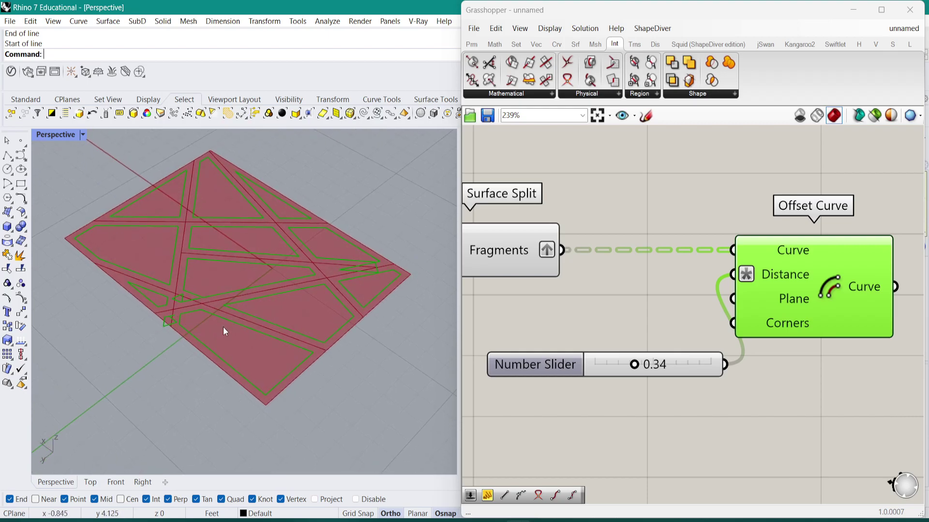
Move the offset distance slider below Surface Split, clear of the Offset Curve component
click(712, 295)
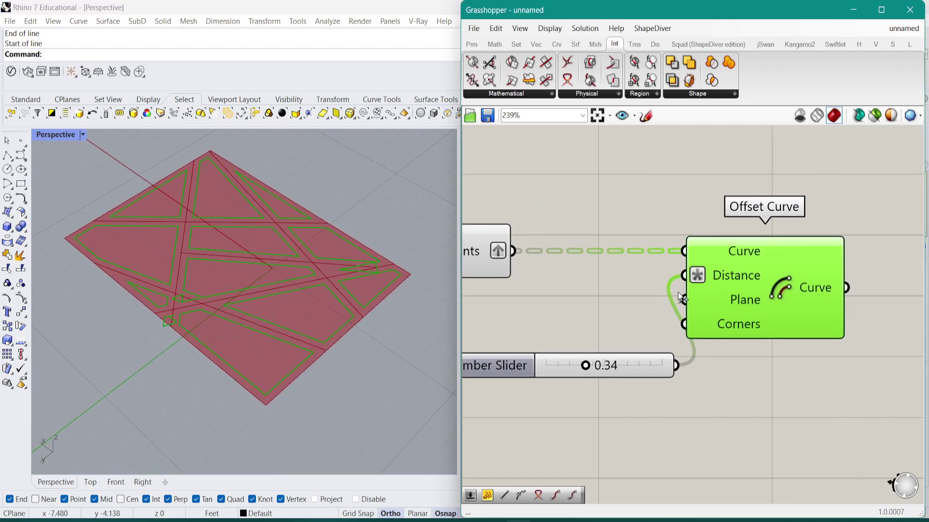
scroll(712, 295, down, 3)
drag(673, 340, 645, 320)
right_drag(645, 320, 621, 320)
scroll(265, 322, up, 8)
scroll(237, 310, down, 8)
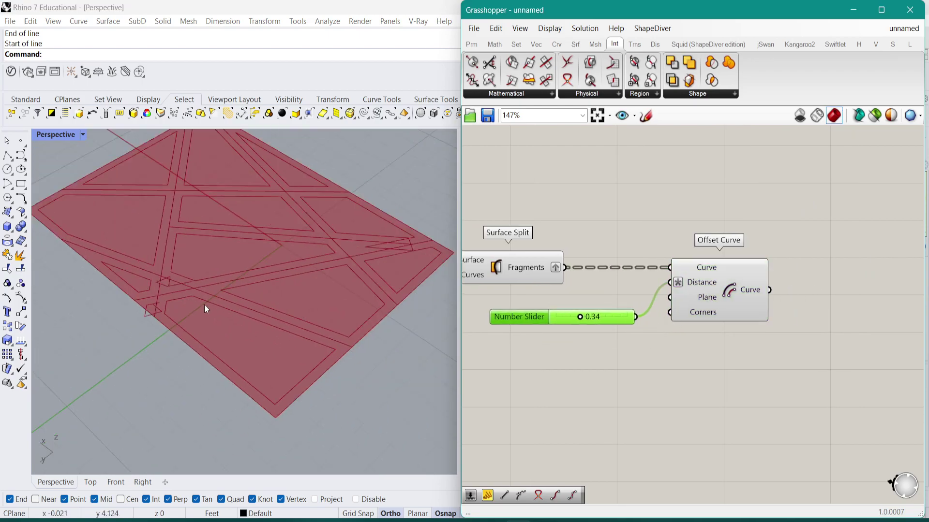
Inspect the smallest offset outlines at the plot's edge for curves that cross themselves
click(199, 307)
scroll(196, 306, up, 8)
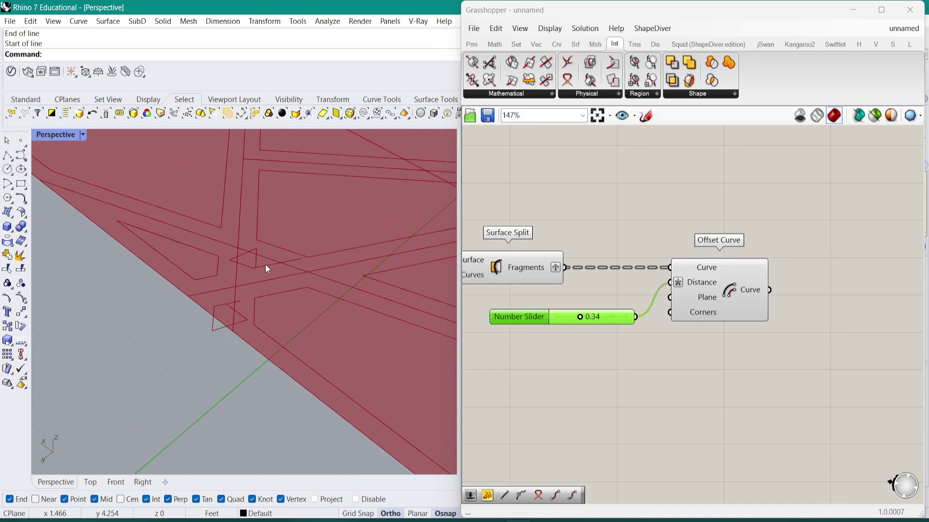
scroll(262, 264, up, 1)
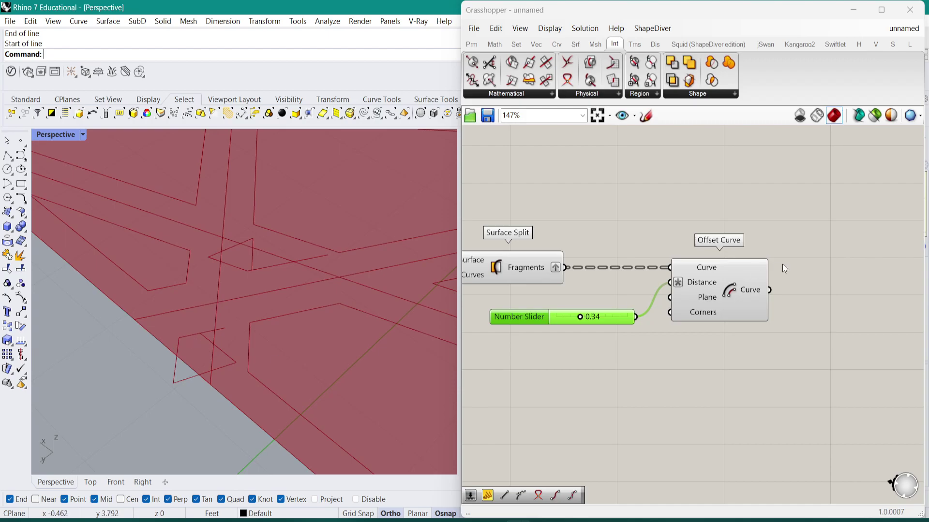
right_drag(777, 303, 707, 306)
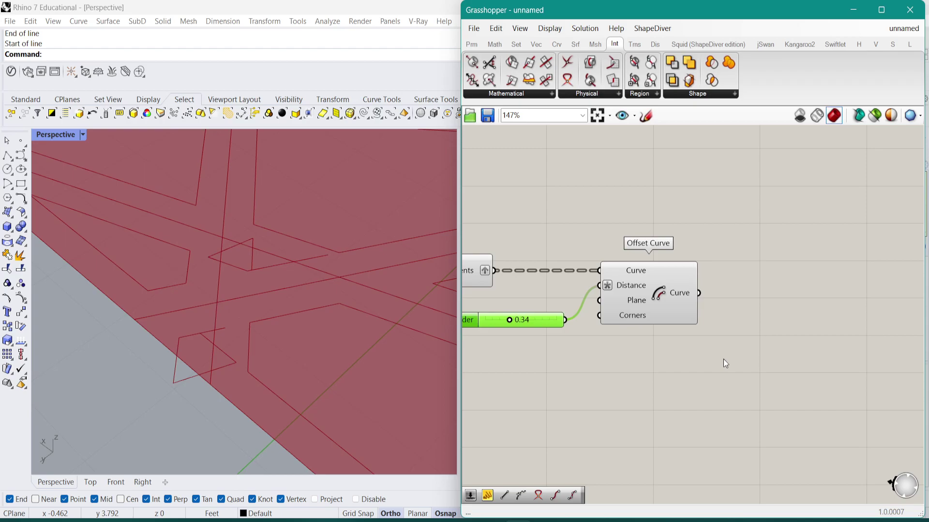
right_drag(716, 332, 645, 338)
click(592, 306)
scroll(591, 307, down, 3)
click(693, 333)
double_click(692, 334)
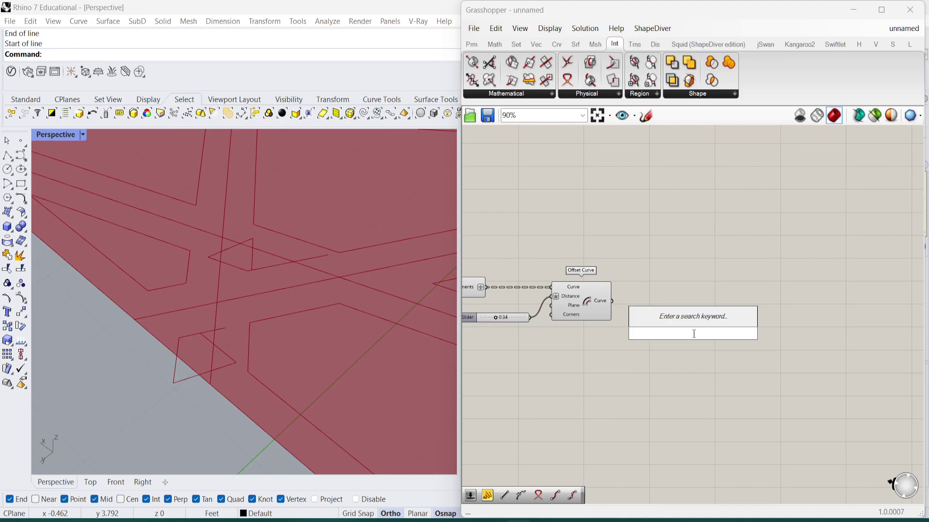
text(intersect)
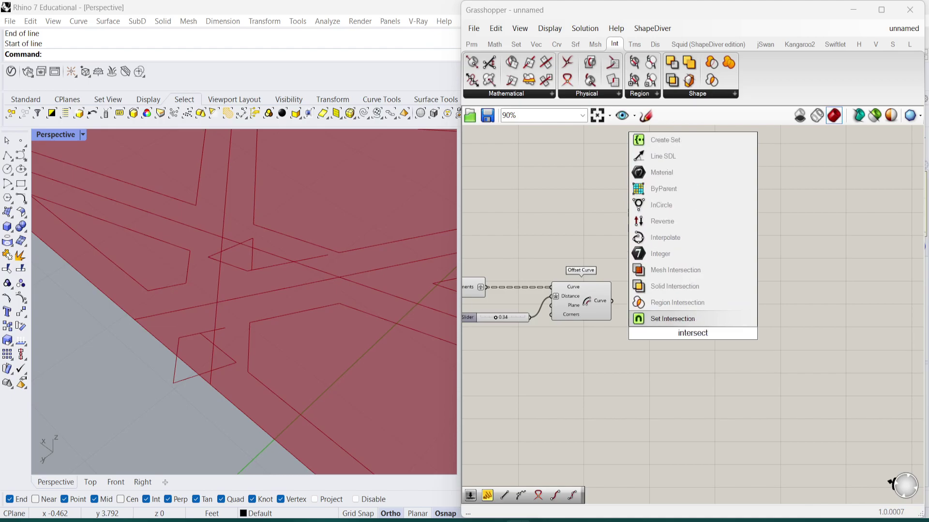
key(Escape)
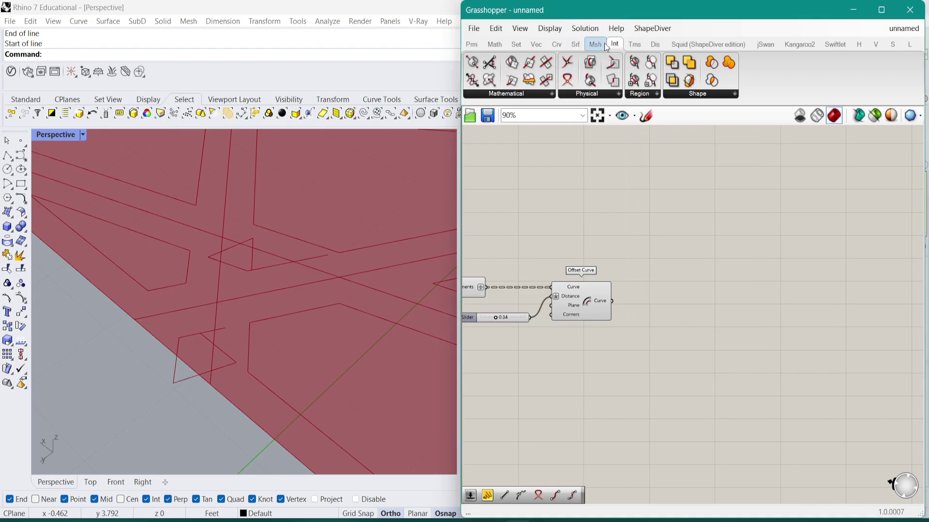
Add a Curve | Self intersection component beside Offset Curve
click(587, 94)
drag(594, 137, 657, 309)
scroll(657, 309, up, 2)
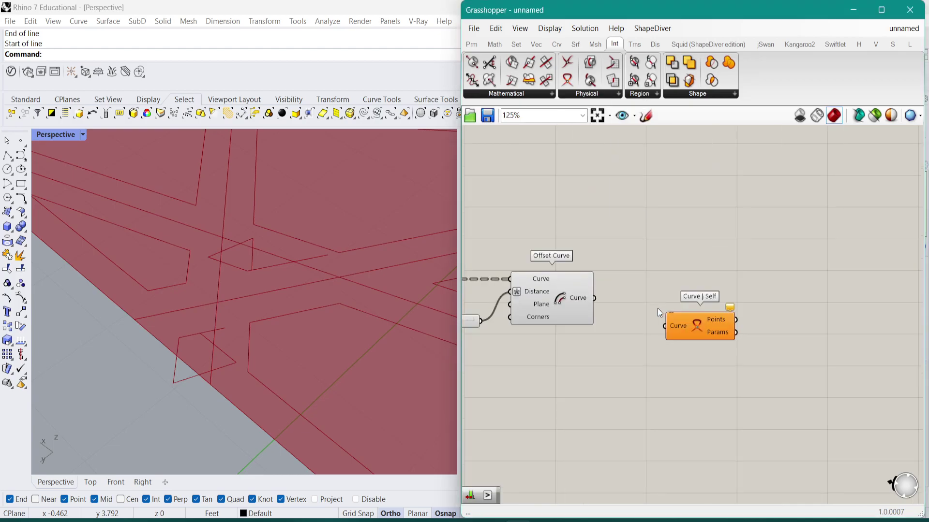
Connect the offset curves to the Curve | Self component and check the intersection points in the Rhino viewport
drag(595, 297, 702, 293)
mouse_move(721, 297)
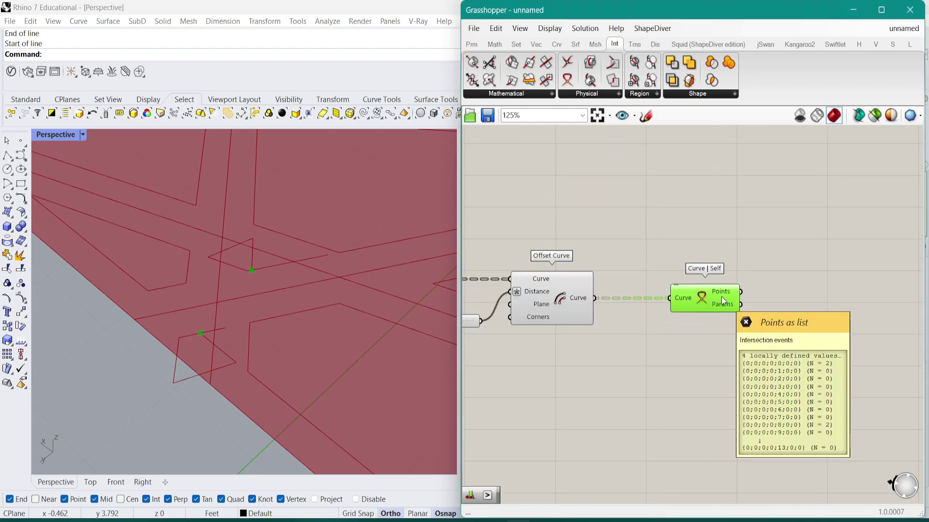
scroll(721, 297, down, 4)
scroll(378, 257, down, 8)
shift+right_drag(379, 256, 160, 341)
scroll(97, 358, up, 6)
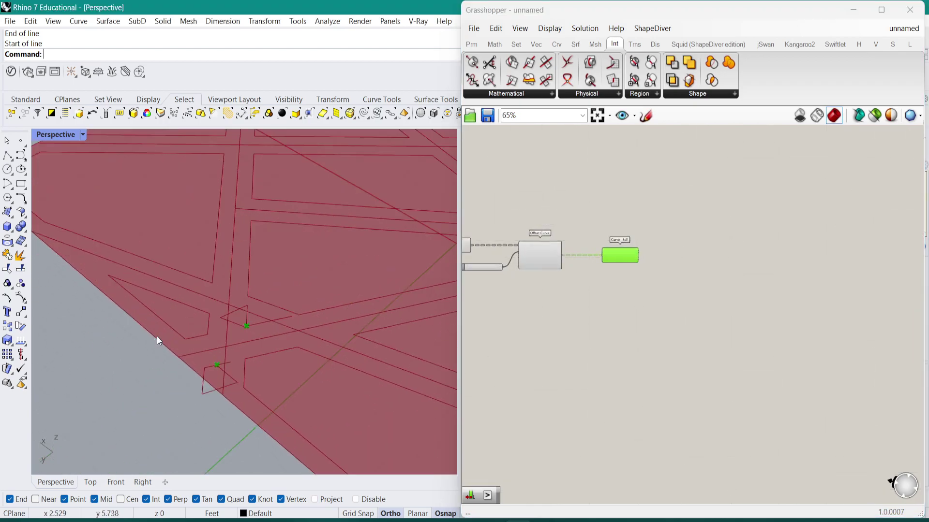
scroll(625, 266, up, 3)
Add a List Length component and feed it the Points output of Curve | Self
double_click(684, 312)
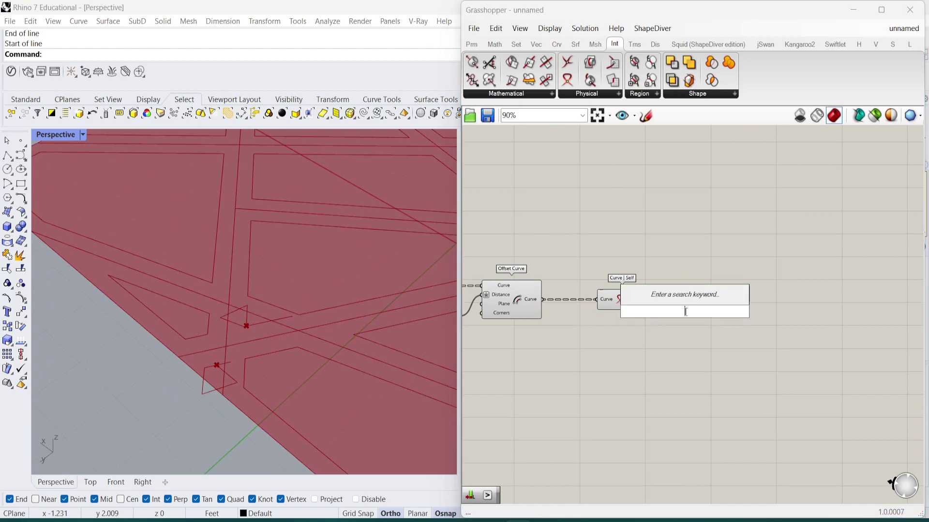
text(list l)
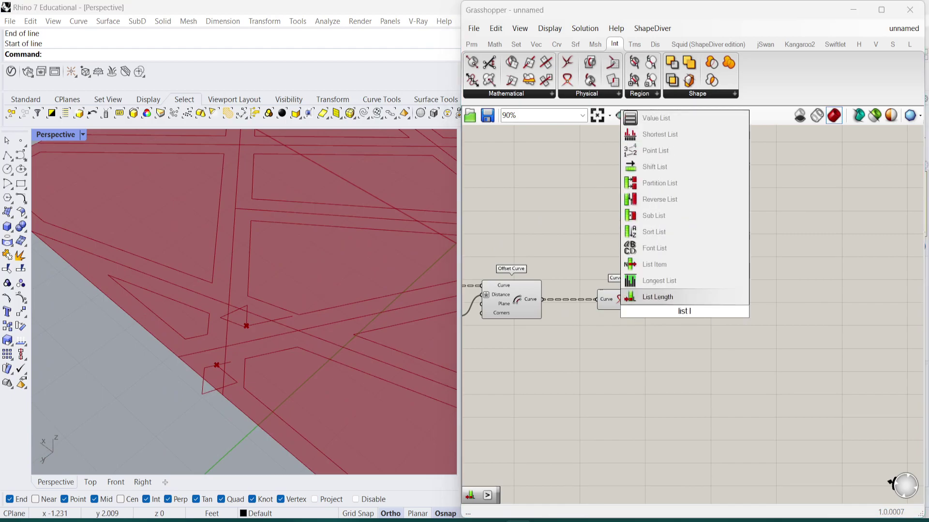
click(667, 294)
scroll(667, 293, up, 4)
drag(635, 297, 703, 297)
Add a Larger Than component and connect the list length to its First Number input
click(750, 324)
double_click(750, 324)
text(s)
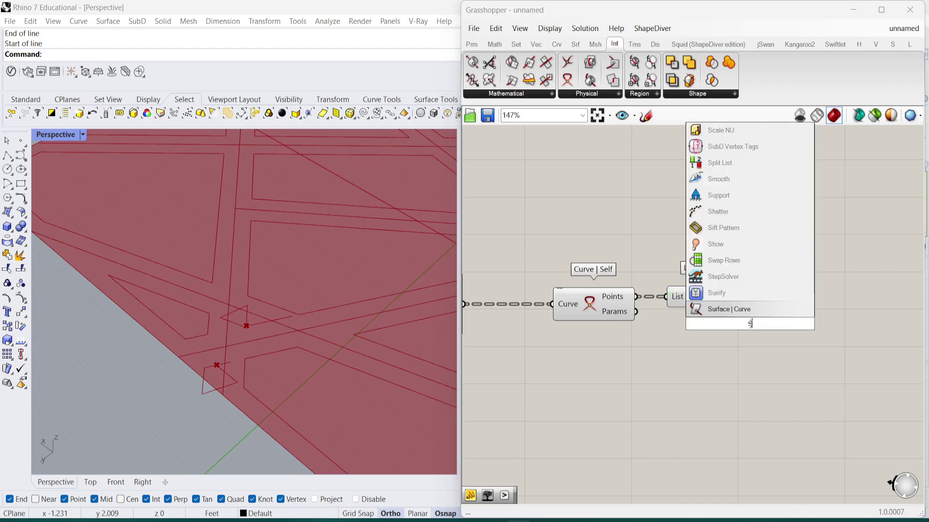
key(BackSpace)
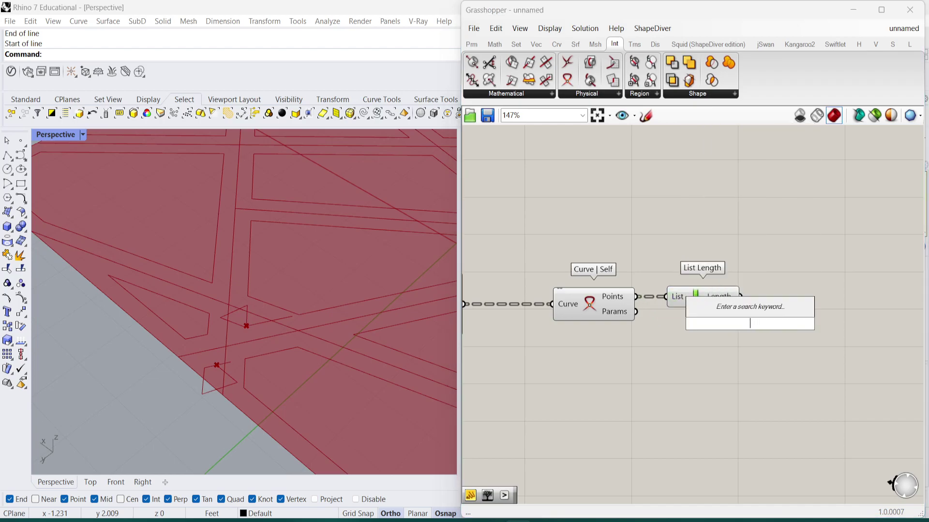
text(larger than)
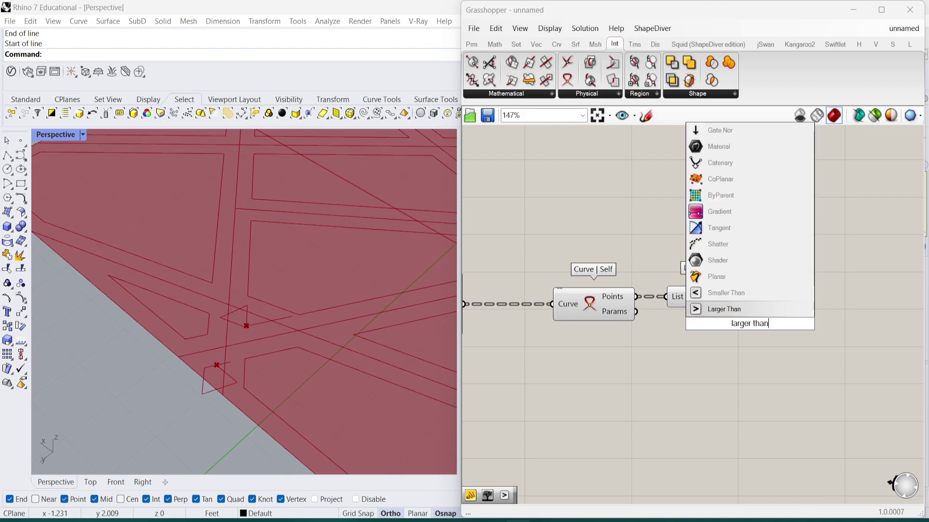
click(742, 305)
drag(702, 315, 794, 310)
drag(740, 296, 739, 337)
Add a panel with the value 1 and connect it as the comparison's Second Number
double_click(727, 338)
text(1)
key(Return)
right_drag(826, 332, 701, 332)
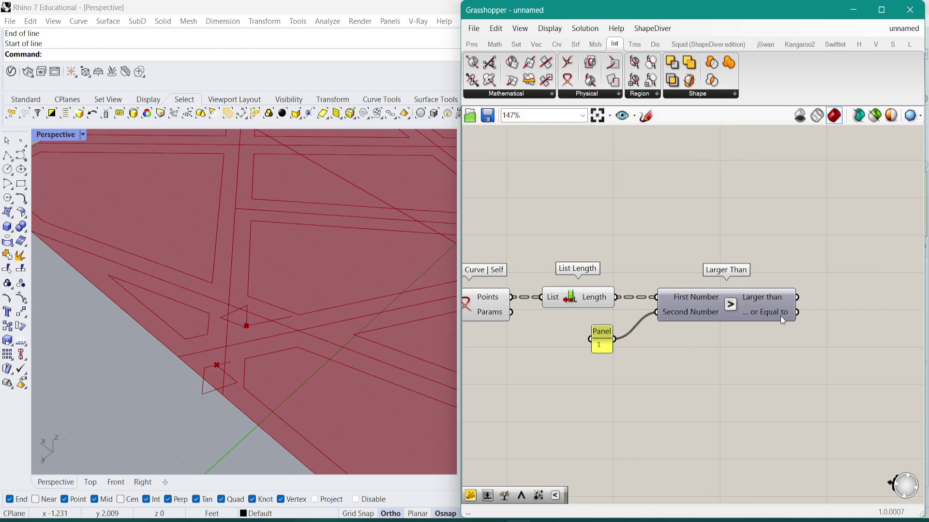
scroll(780, 316, down, 3)
scroll(779, 316, up, 2)
mouse_move(779, 316)
right_down()
mouse_move(735, 324)
mouse_move(776, 324)
mouse_move(788, 309)
right_up()
scroll(791, 320, down, 1)
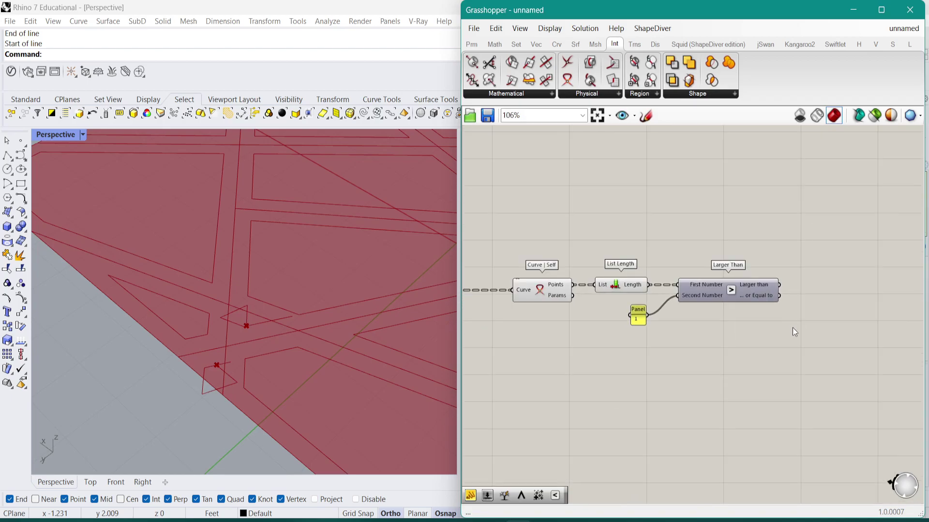
scroll(750, 315, up, 2)
Add a Smaller Than component comparing the list length with the panel value 1
double_click(666, 209)
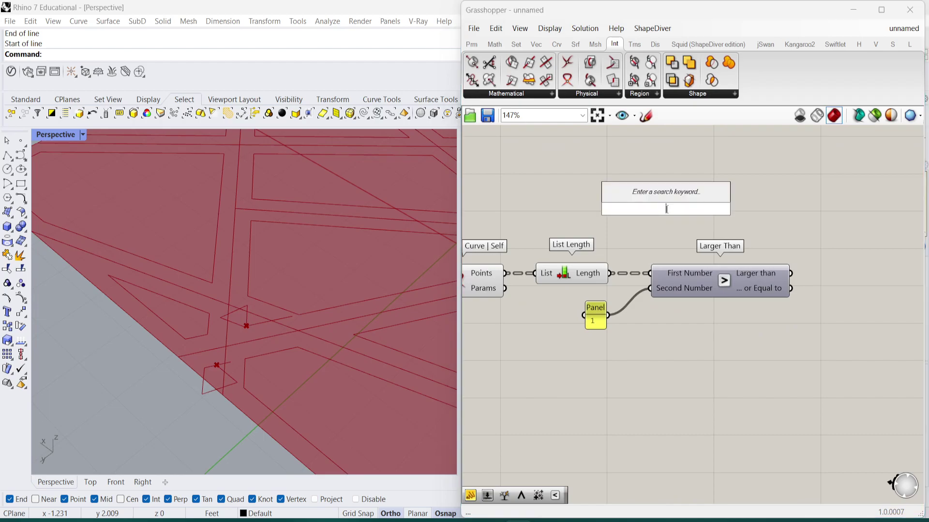
text(small)
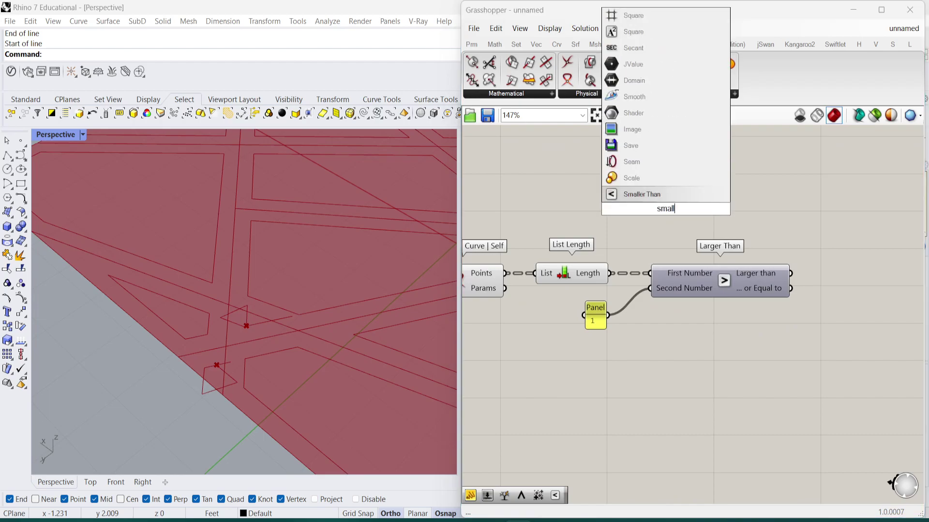
click(657, 196)
drag(612, 273, 666, 227)
ctrl+shift+drag(650, 288, 646, 222)
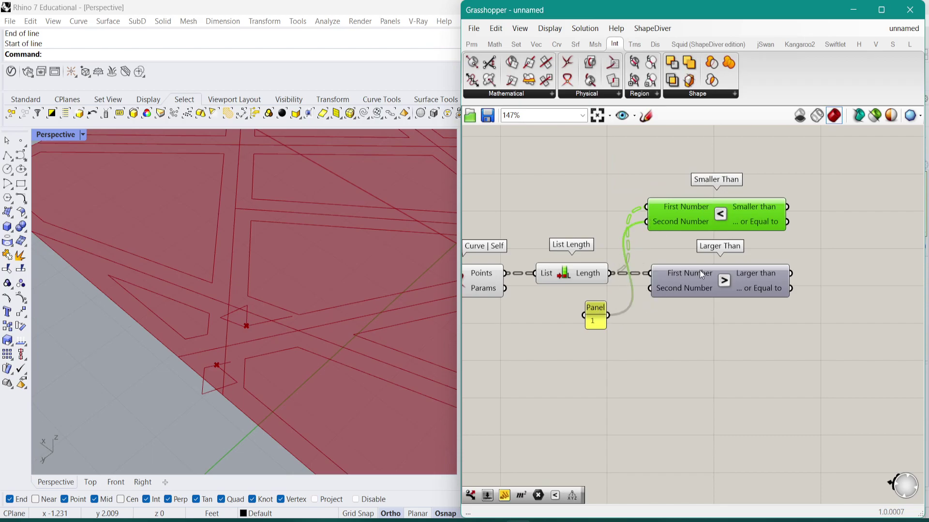
Delete the Larger Than component and move Smaller Than into its place beside List Length
drag(713, 282, 718, 297)
key(Delete)
drag(729, 221, 771, 280)
right_drag(683, 277, 581, 273)
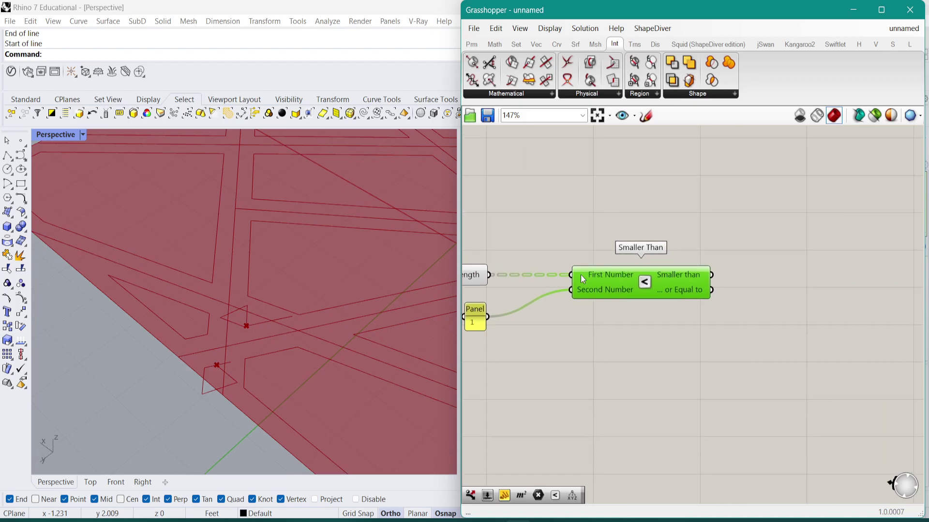
scroll(637, 271, down, 2)
right_drag(700, 274, 629, 278)
scroll(629, 279, up, 3)
right_drag(721, 291, 730, 280)
right_drag(673, 312, 699, 292)
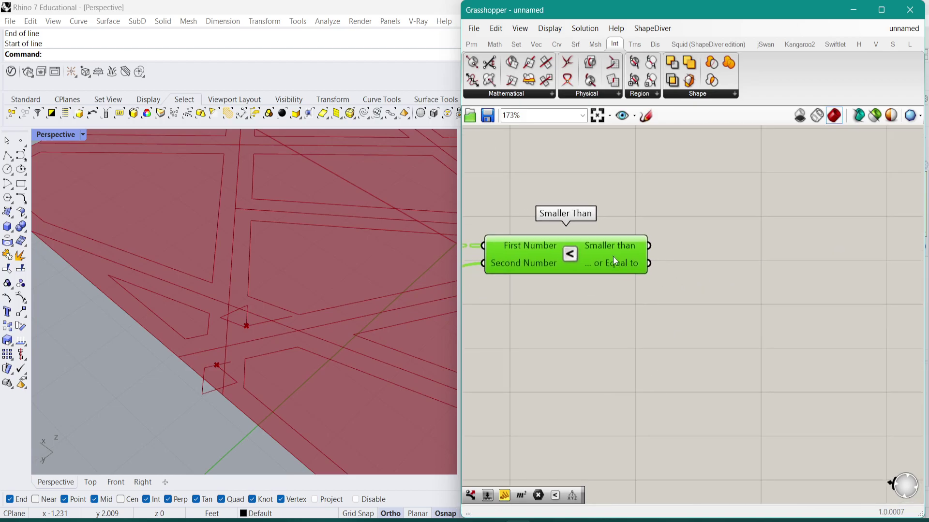
mouse_move(639, 251)
Add a Dispatch component to the right of Smaller Than
double_click(721, 362)
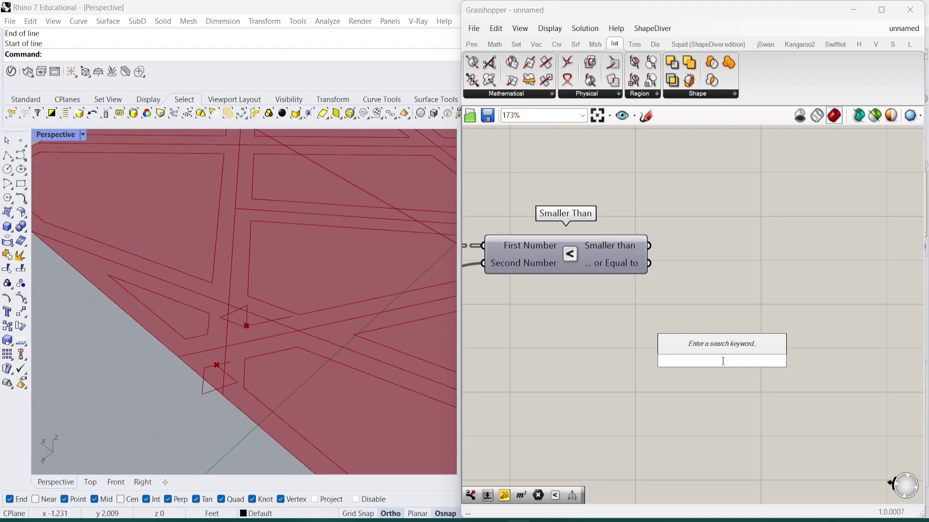
text(disp)
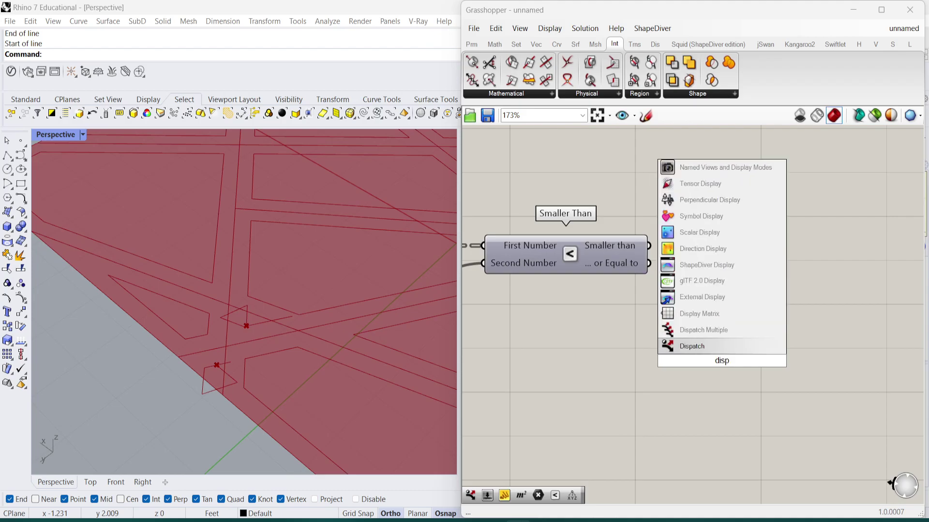
click(715, 350)
drag(715, 350, 785, 285)
scroll(776, 295, down, 3)
scroll(573, 285, up, 2)
scroll(704, 277, down, 3)
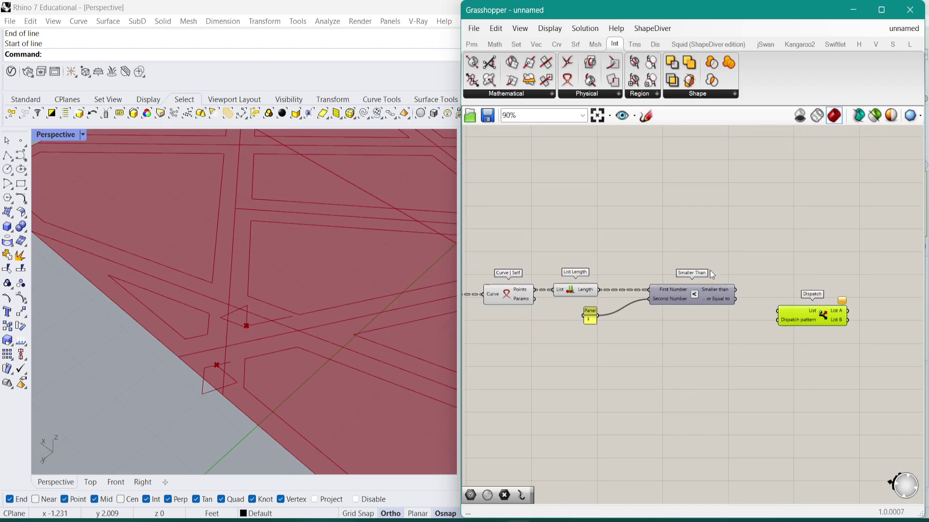
Add a Param Viewer component above Smaller Than
double_click(684, 228)
text(pra)
key(BackSpace)
key(BackSpace)
key(BackSpace)
text(t)
key(BackSpace)
text(param)
key(Up)
key(Up)
key(Return)
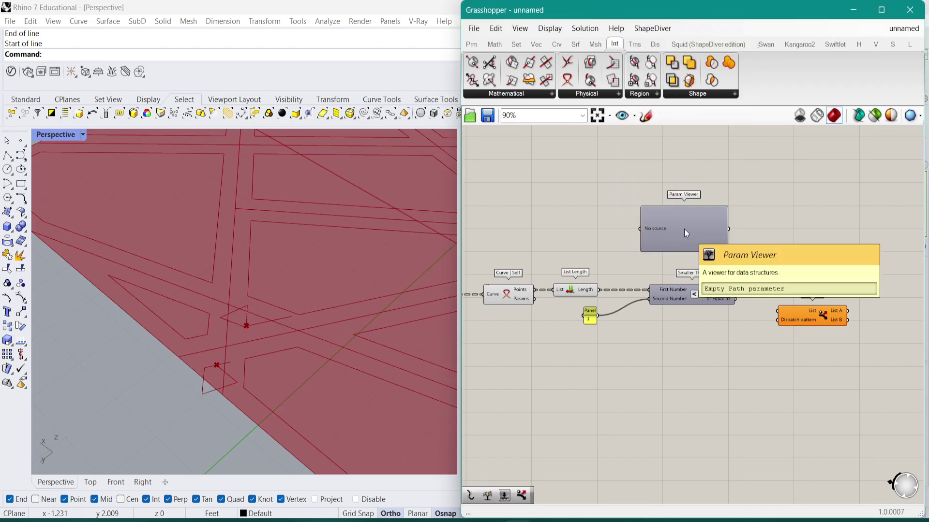
Add a Tree Branch component beside the Param Viewer
double_click(793, 213)
text(tree b)
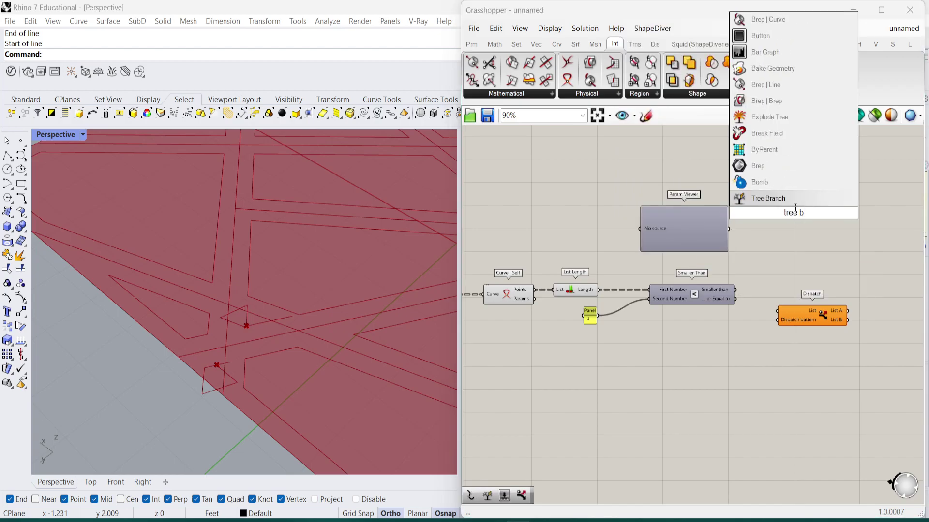
key(Return)
scroll(734, 223, down, 3)
scroll(544, 260, up, 2)
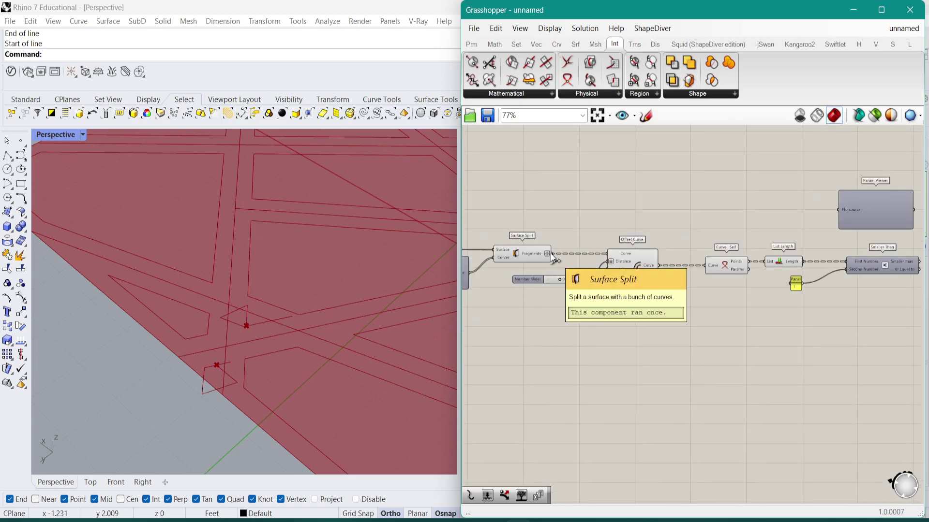
scroll(550, 253, down, 2)
drag(552, 254, 773, 193)
scroll(647, 227, up, 2)
right_drag(646, 228, 577, 253)
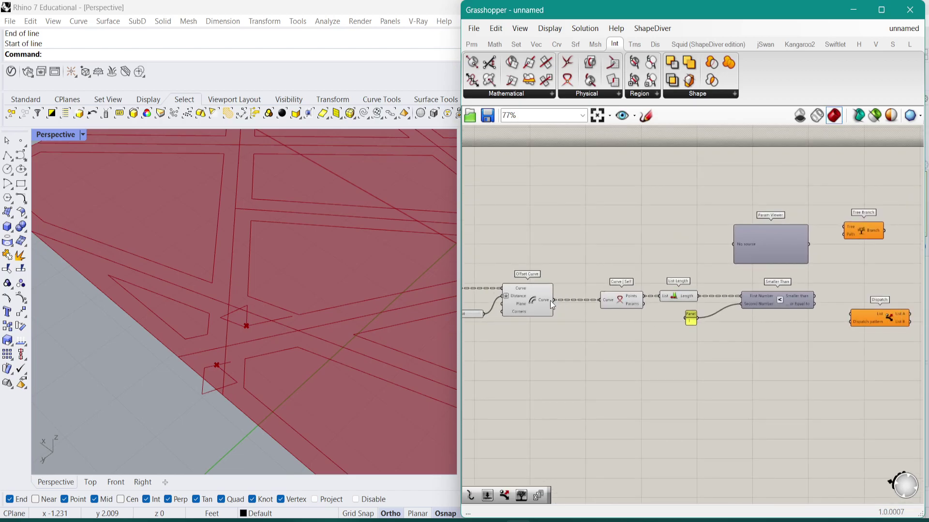
Connect the offset curves to the Tree input of Tree Branch
mouse_move(550, 301)
right_drag(550, 300, 600, 285)
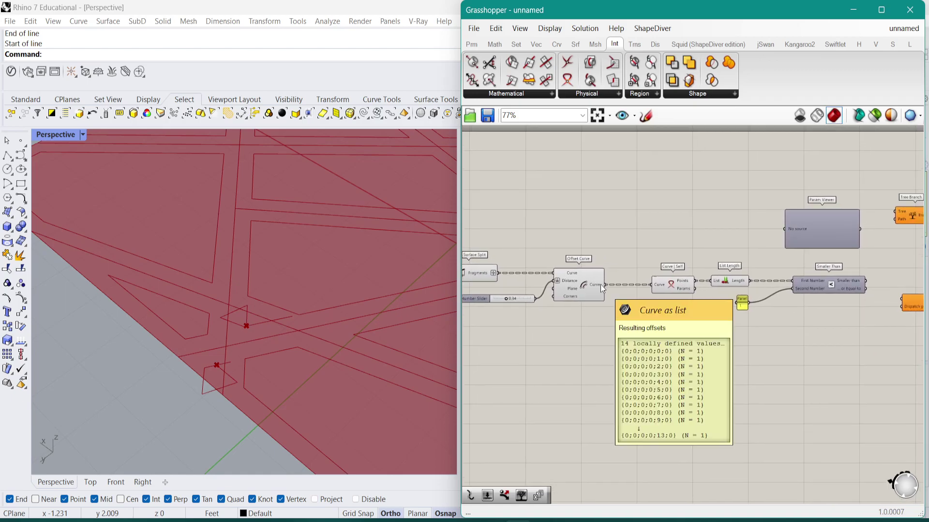
scroll(603, 287, down, 3)
drag(603, 287, 778, 240)
scroll(781, 244, up, 4)
right_drag(792, 266, 738, 248)
click(740, 230)
scroll(689, 274, up, 1)
right_drag(688, 298, 647, 301)
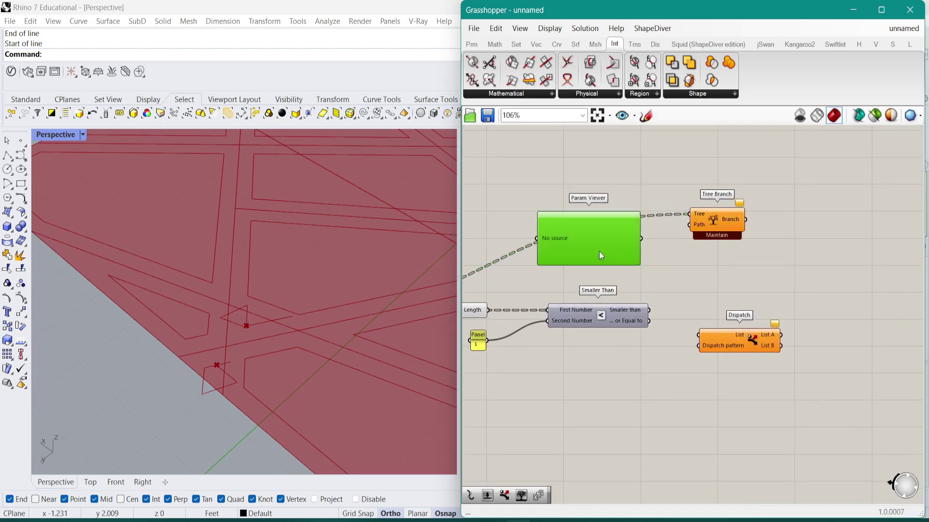
Move the Param Viewer below Tree Branch so it no longer covers the incoming wire
drag(599, 252, 745, 292)
right_drag(745, 292, 722, 293)
drag(680, 228, 726, 215)
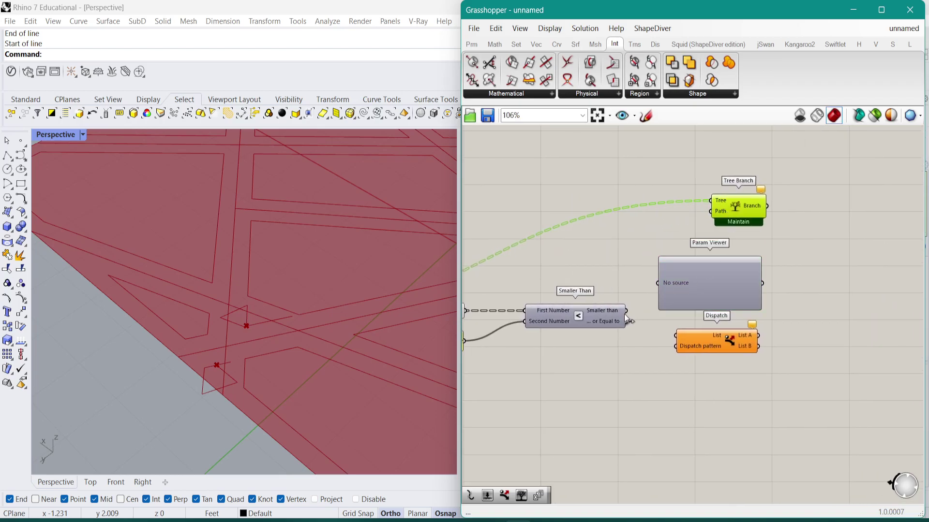
right_drag(618, 279, 660, 259)
Insert a relay on the wire to Tree Branch, connect the Param Viewer to it and tidy the nearby components
scroll(660, 259, down, 2)
right_drag(593, 257, 717, 252)
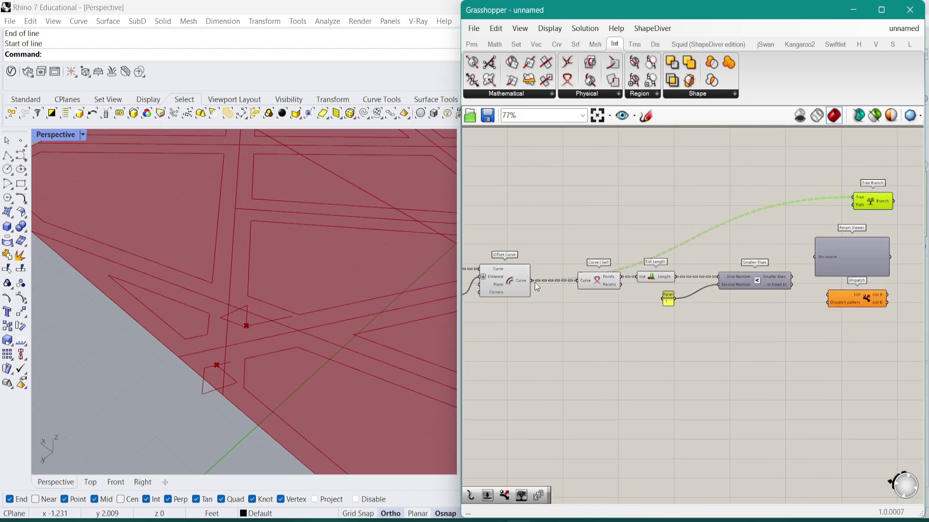
scroll(782, 207, up, 2)
double_click(766, 207)
drag(776, 206, 828, 276)
right_drag(890, 243, 786, 228)
drag(810, 203, 849, 192)
drag(788, 329, 782, 241)
right_drag(781, 244, 704, 269)
drag(711, 334, 754, 329)
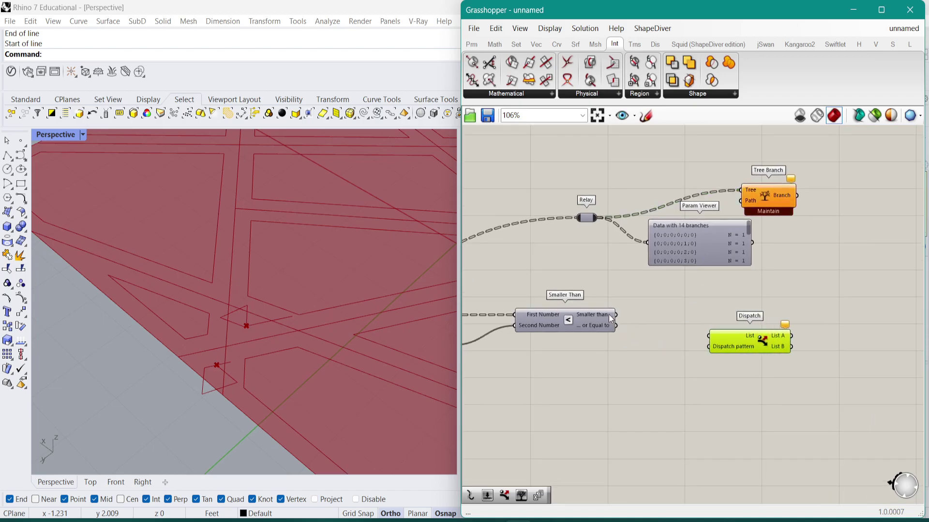
Move the Dispatch component farther away from Smaller Than to free space between them
double_click(730, 301)
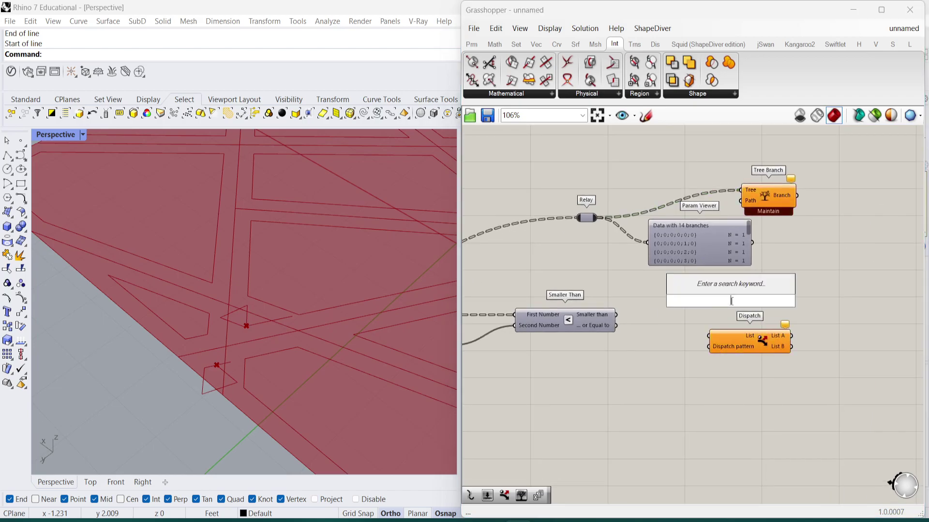
key(Escape)
right_drag(732, 301, 692, 302)
drag(717, 351, 791, 340)
double_click(682, 351)
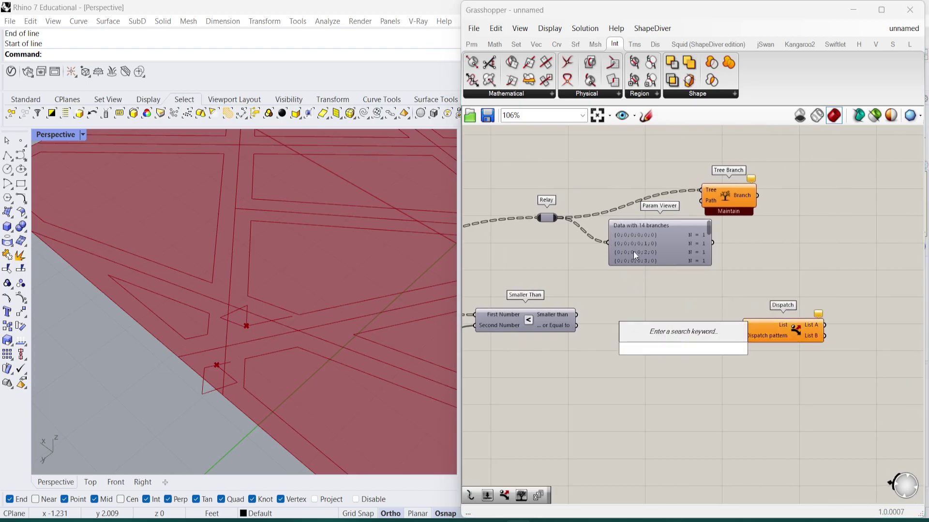
right_drag(653, 296, 668, 286)
double_click(683, 335)
key(Escape)
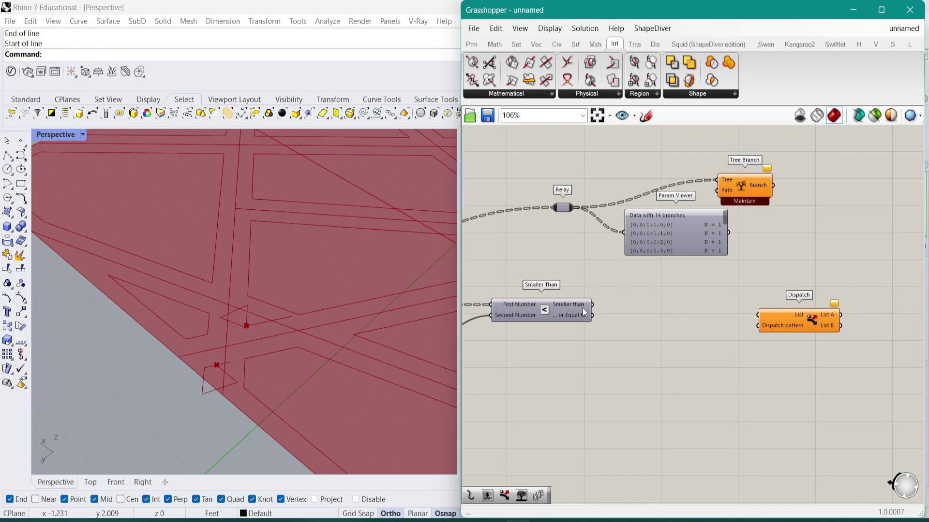
Add a panel fed by the Smaller than output and enlarge it to list the true/false values per branch
mouse_move(584, 309)
double_click(679, 329)
text(//)
key(Return)
drag(592, 304, 638, 328)
drag(684, 356, 690, 459)
drag(683, 395, 709, 392)
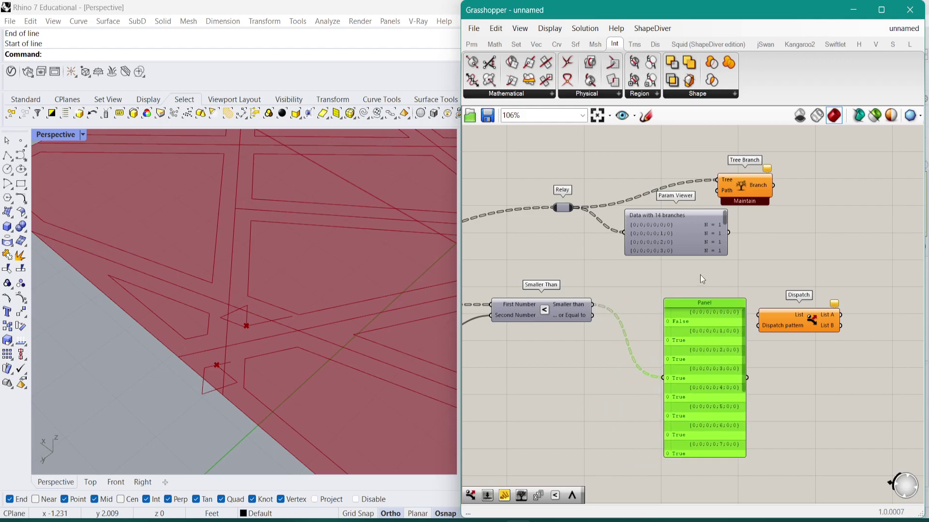
Move the results panel slightly lower and shift the Param Viewer closer to the relay
drag(703, 305, 708, 334)
drag(699, 247, 664, 238)
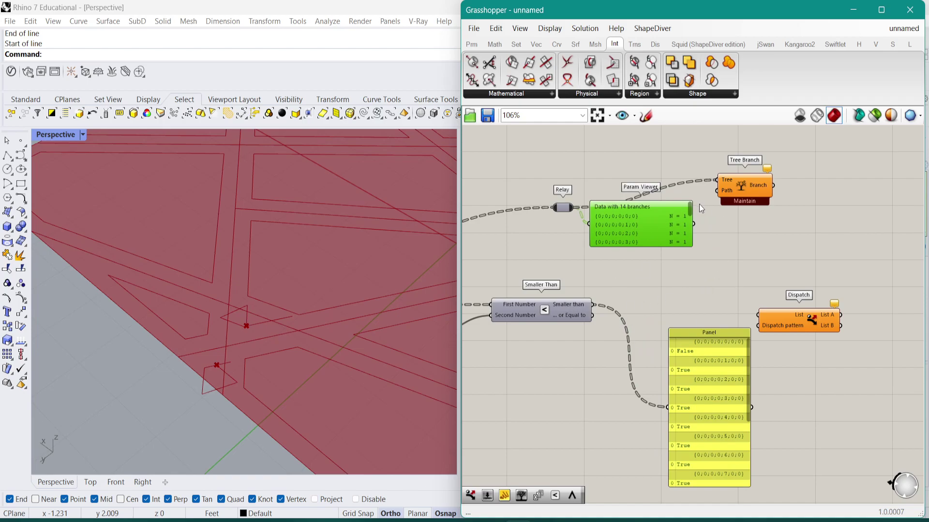
mouse_move(727, 193)
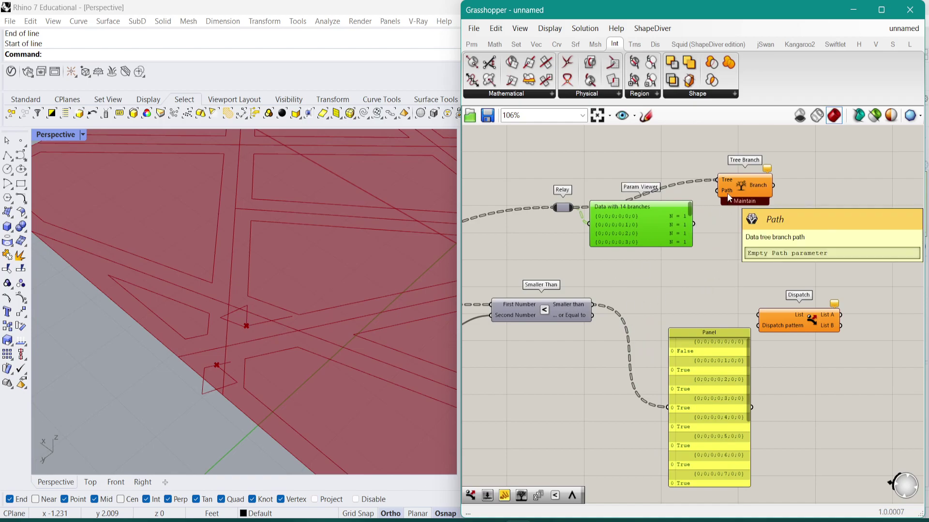
Check how Dispatch, the Param Viewer and the And gate are wired in the other open definition, and return to the working one
click(903, 28)
click(870, 155)
scroll(709, 221, up, 5)
right_drag(546, 226, 865, 212)
scroll(864, 212, down, 3)
scroll(657, 255, up, 2)
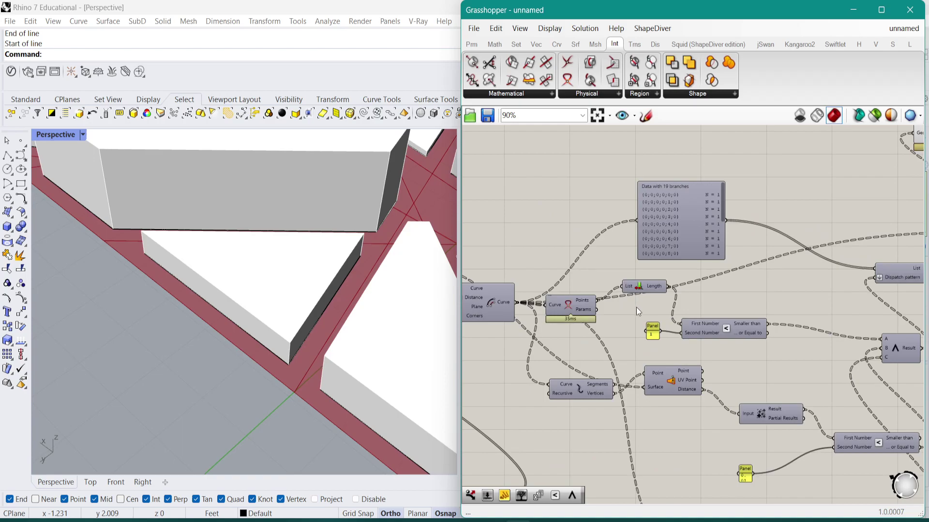
right_drag(780, 276, 705, 264)
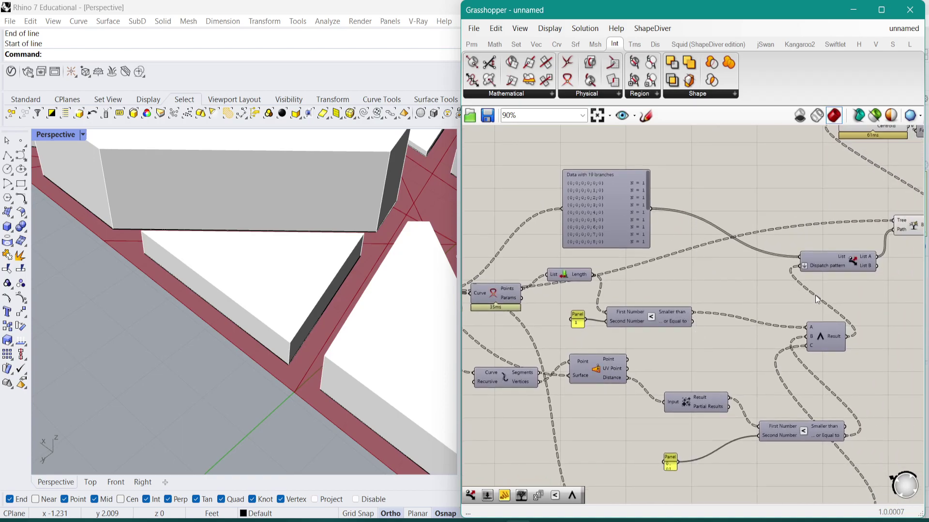
click(903, 28)
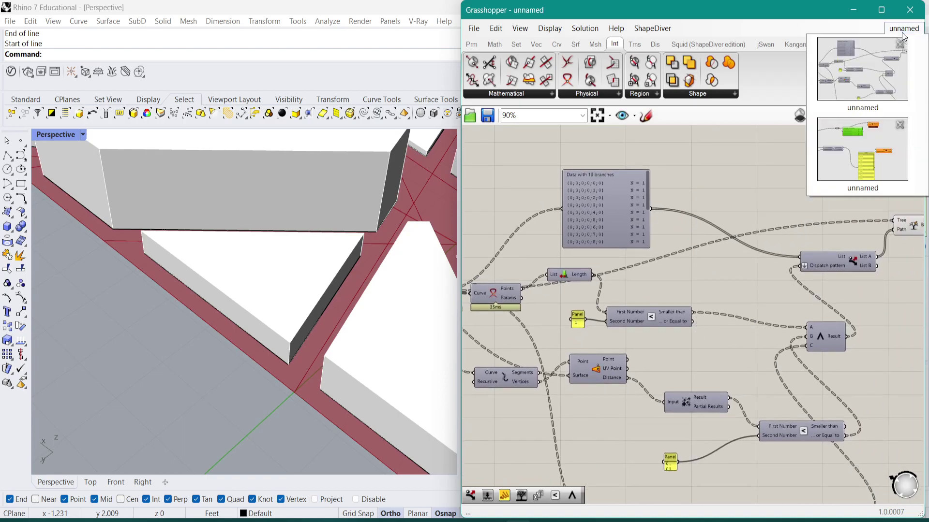
click(862, 148)
right_drag(767, 277, 779, 254)
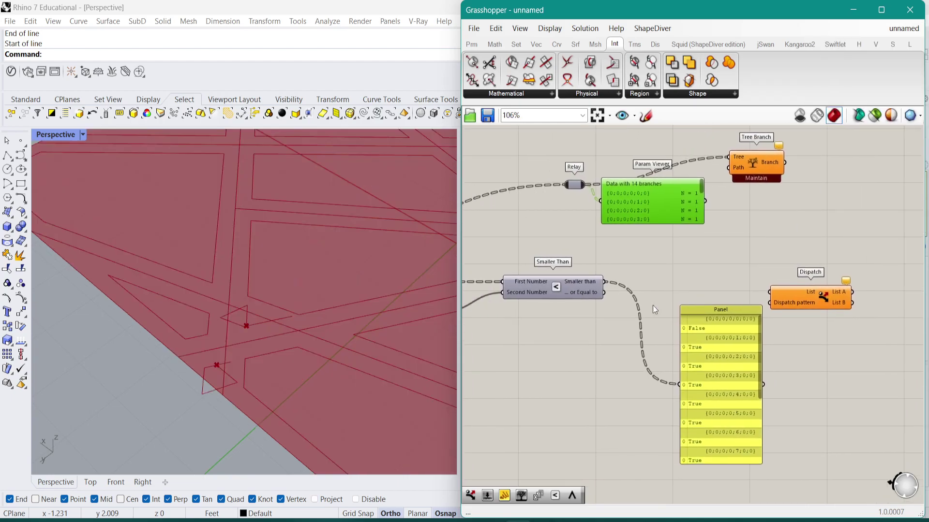
double_click(694, 277)
text(and)
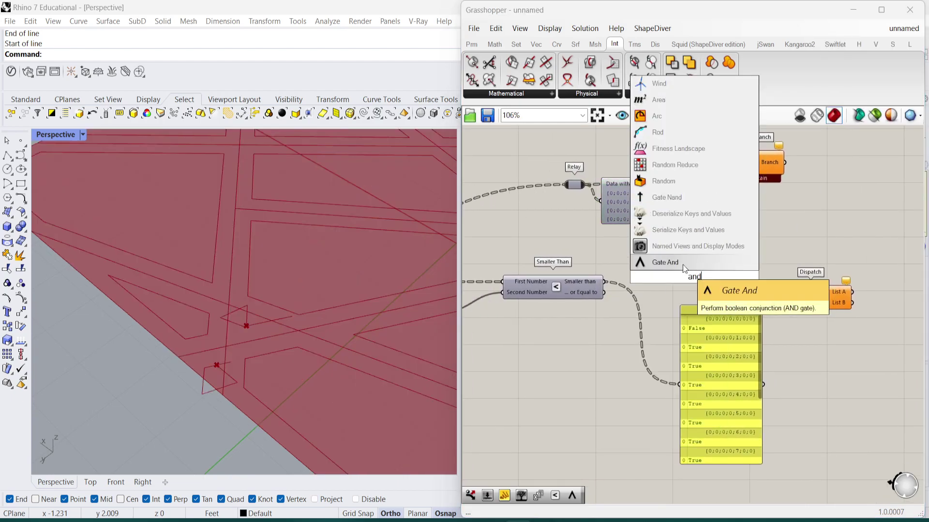
click(683, 265)
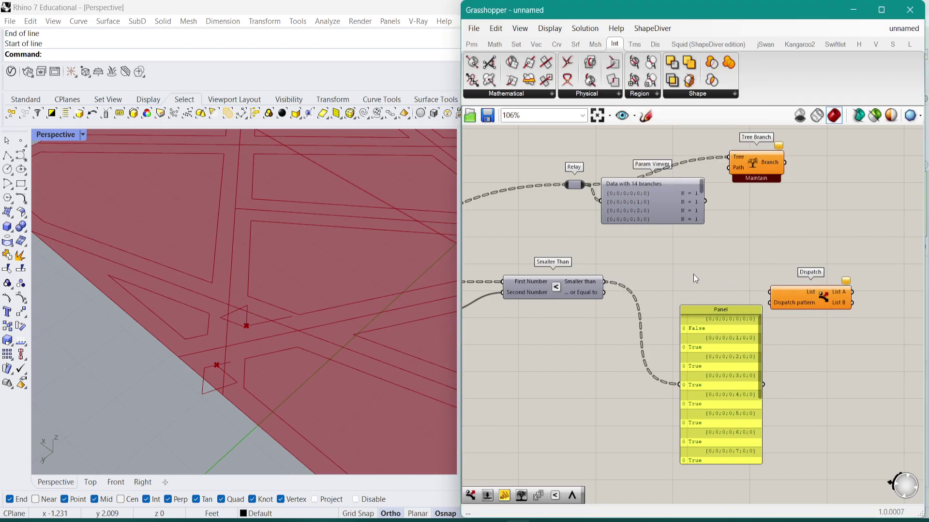
Add a Boolean parameter between Smaller Than and Dispatch, fed by the Smaller than output
double_click(674, 271)
text(bool)
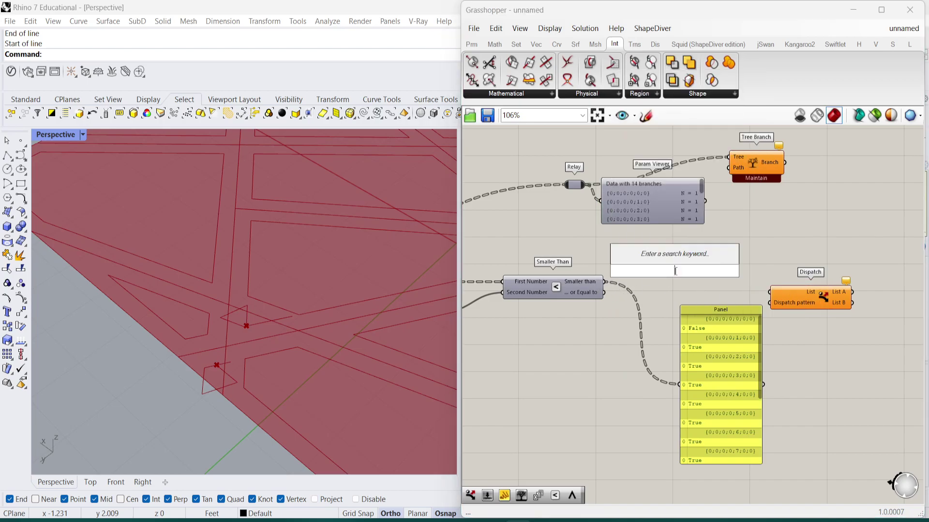
key(Return)
drag(603, 282, 668, 275)
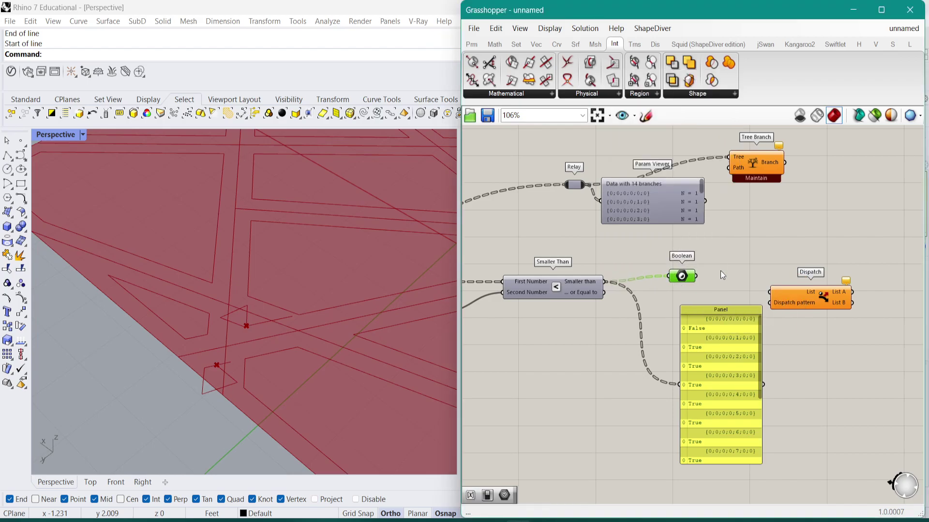
Rename the Boolean parameter as IntersectionBooleans
scroll(705, 274, up, 2)
right_click(682, 290)
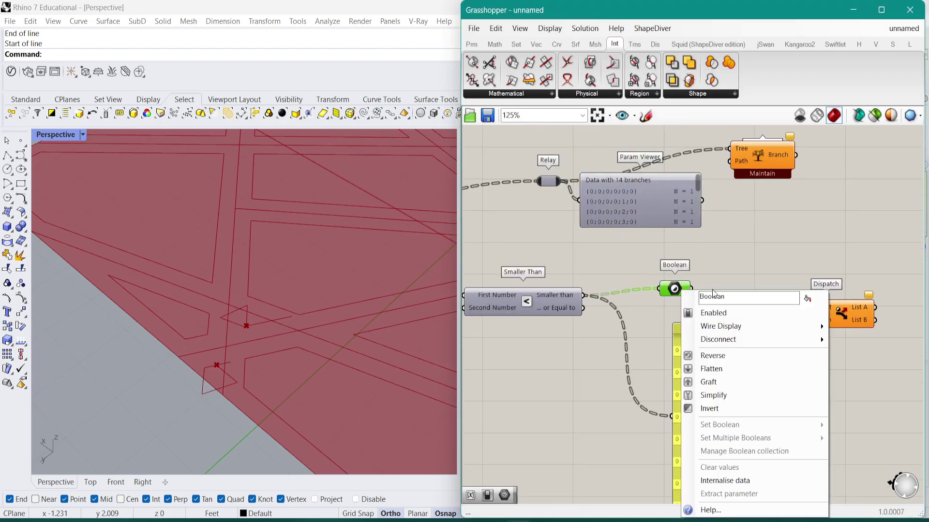
key(ctrl+a)
text(Inte)
text(re)
text(ection)
text(Booleans)
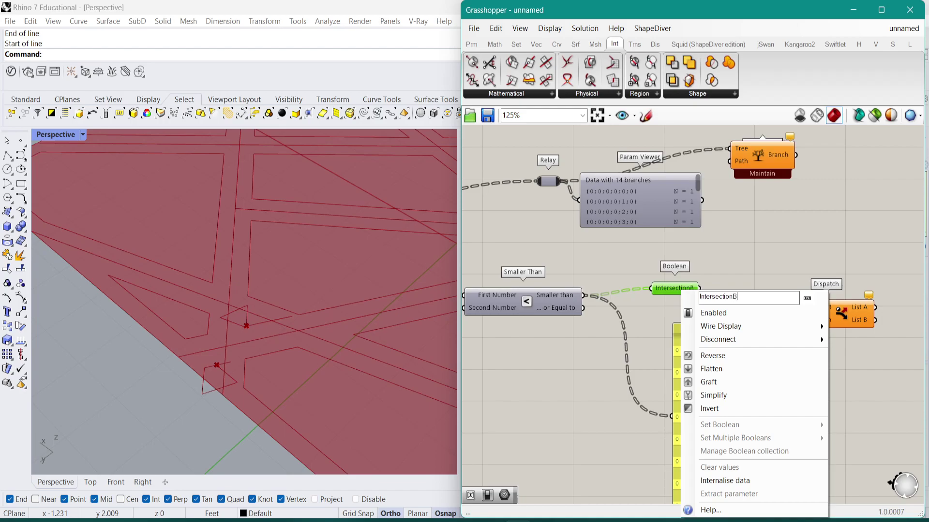
key(Return)
Move Dispatch up in line with the Boolean parameter and connect the Param Viewer output to its List input
right_drag(763, 236, 725, 256)
right_drag(701, 295, 698, 260)
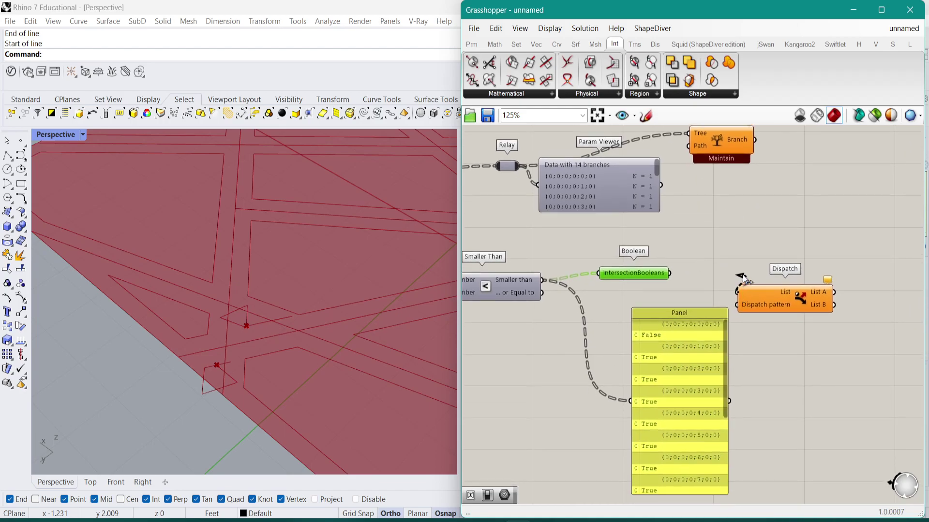
drag(766, 293, 760, 265)
drag(661, 185, 731, 264)
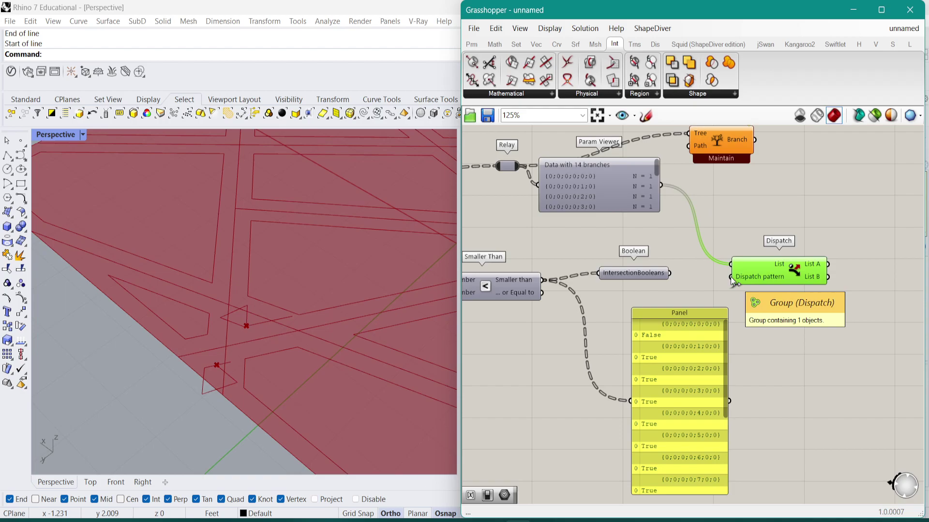
Connect IntersectionBooleans to the Dispatch pattern input and flatten that input
drag(732, 281, 678, 279)
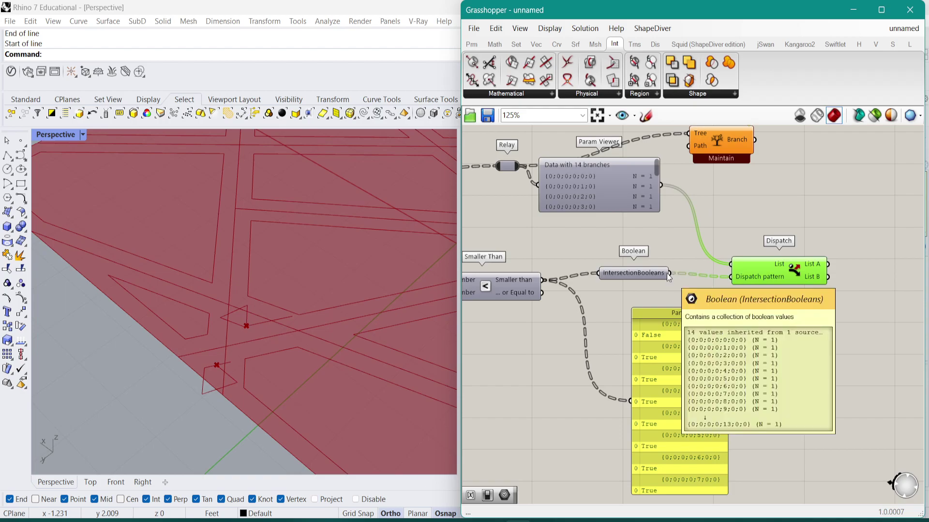
right_click(739, 280)
click(784, 367)
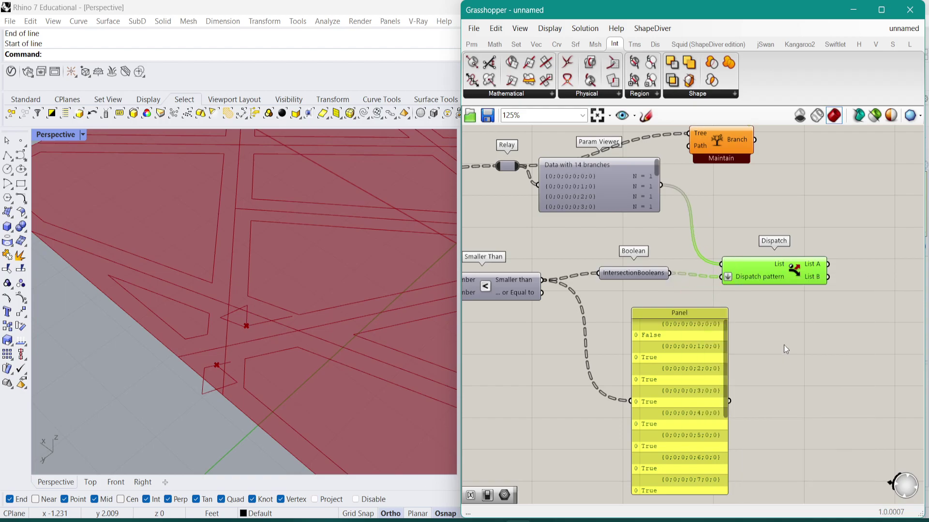
Inspect the Dispatch outputs, shift Tree Branch slightly away from the Param Viewer, and connect List A to the Tree Branch Path input
right_drag(782, 353, 756, 375)
mouse_move(794, 286)
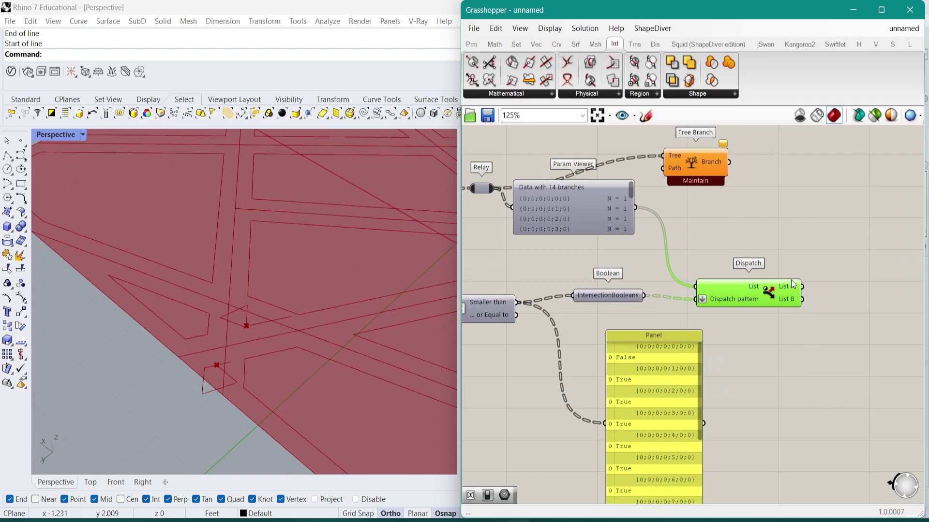
mouse_move(791, 303)
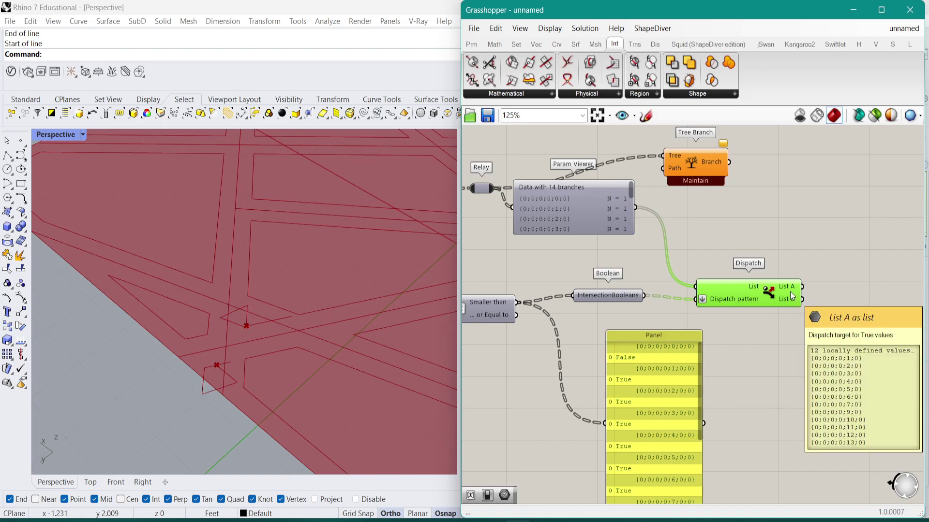
right_drag(767, 263, 761, 289)
drag(695, 190, 733, 188)
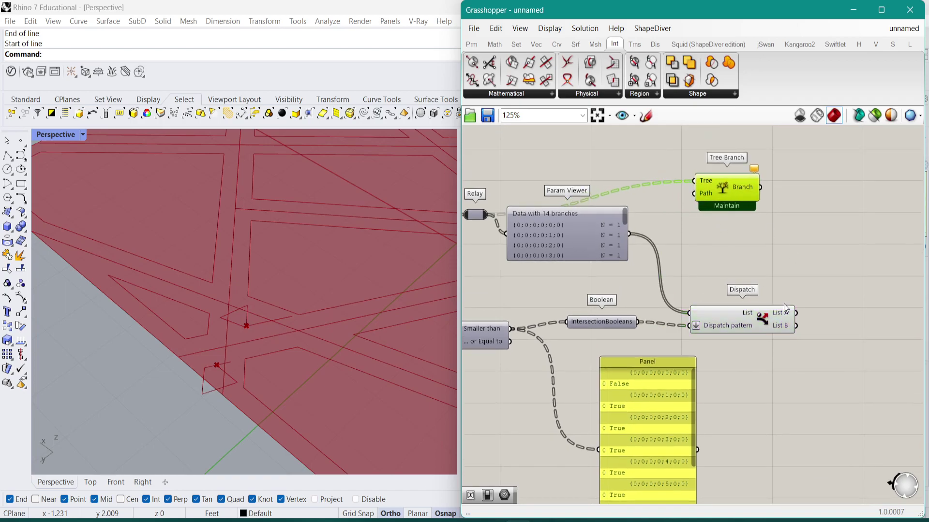
drag(796, 313, 701, 200)
click(738, 195)
right_drag(815, 210, 788, 231)
Add a Data parameter beyond Tree Branch and connect the Branch output to it
double_click(788, 231)
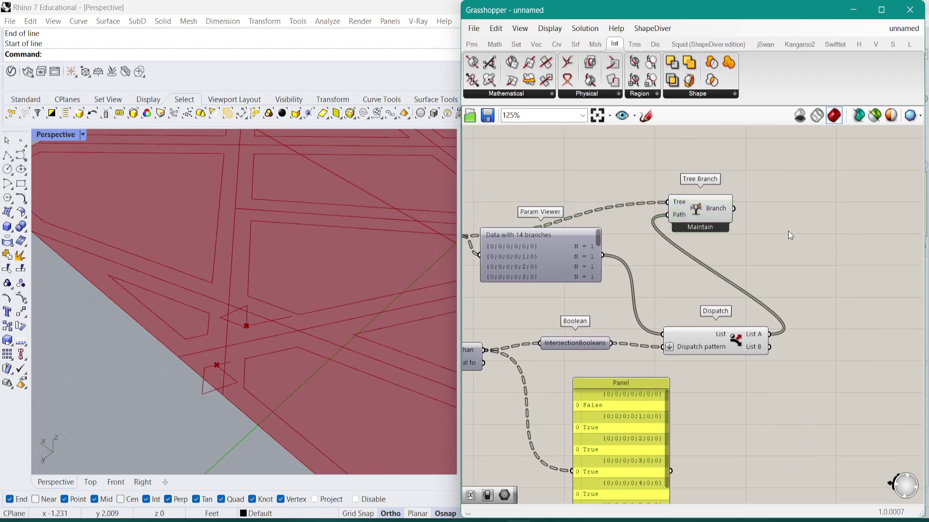
text(data)
key(Return)
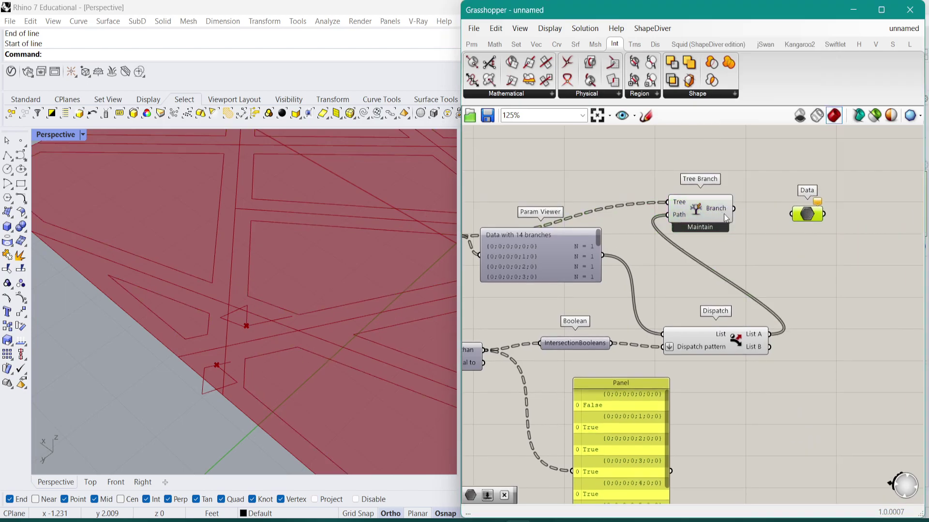
drag(734, 208, 840, 214)
drag(710, 214, 755, 210)
Delete the panel listing the true/false values
scroll(756, 210, down, 3)
scroll(720, 296, up, 2)
click(651, 408)
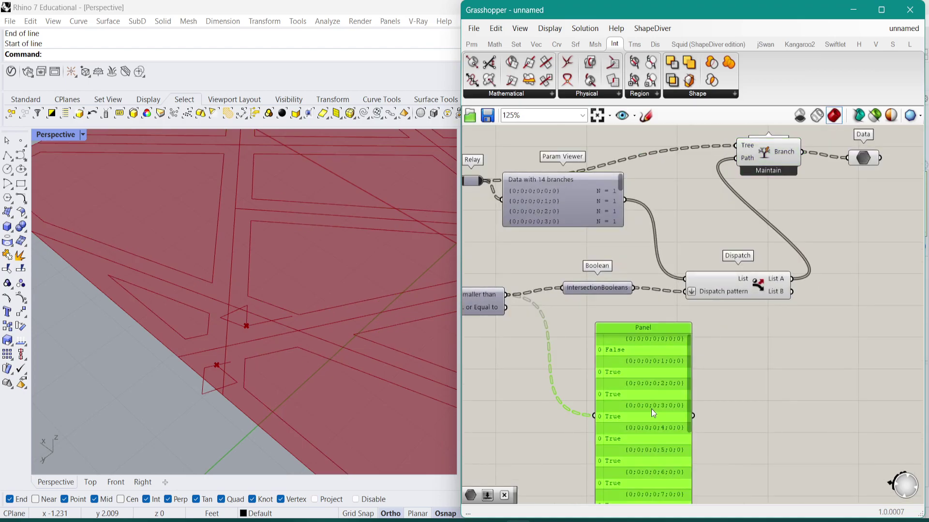
key(Delete)
Turn off the preview of the offset, self-intersection and branch-filter components leading up to the Data parameter
right_drag(839, 189, 767, 217)
click(791, 188)
scroll(791, 189, down, 4)
right_drag(705, 199, 781, 217)
right_drag(559, 251, 684, 257)
scroll(613, 263, down, 1)
drag(660, 228, 863, 320)
middle_click(717, 241)
click(766, 207)
Highlight the Data parameter's geometry and examine the remaining block outlines, especially the thin triangle crossing the street near the plot corner
right_drag(913, 203, 542, 256)
scroll(630, 250, up, 4)
click(615, 256)
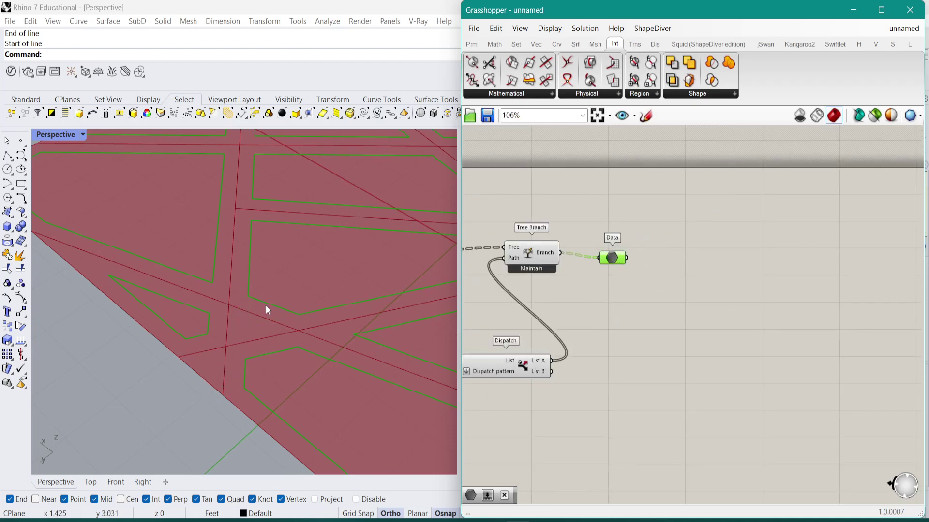
scroll(185, 337, down, 8)
scroll(226, 337, up, 2)
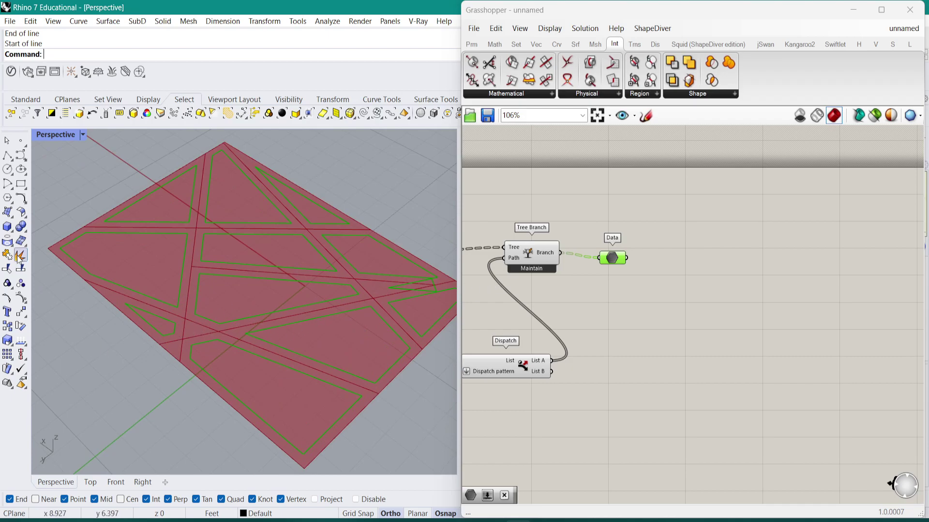
right_drag(275, 285, 299, 285)
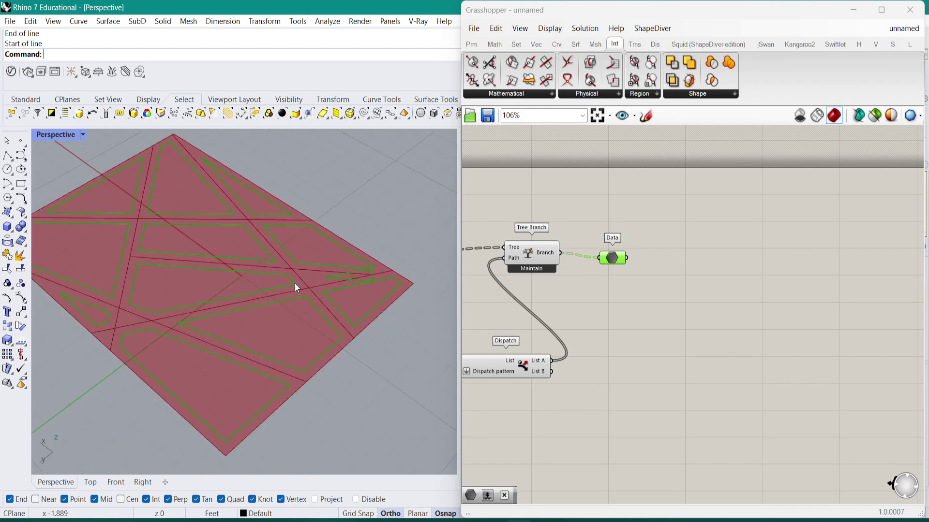
scroll(354, 275, up, 5)
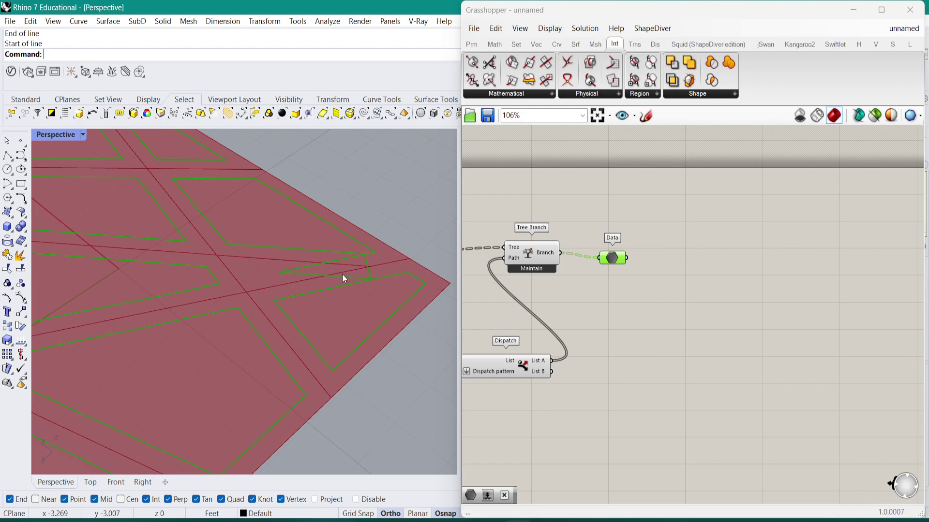
right_drag(549, 289, 600, 286)
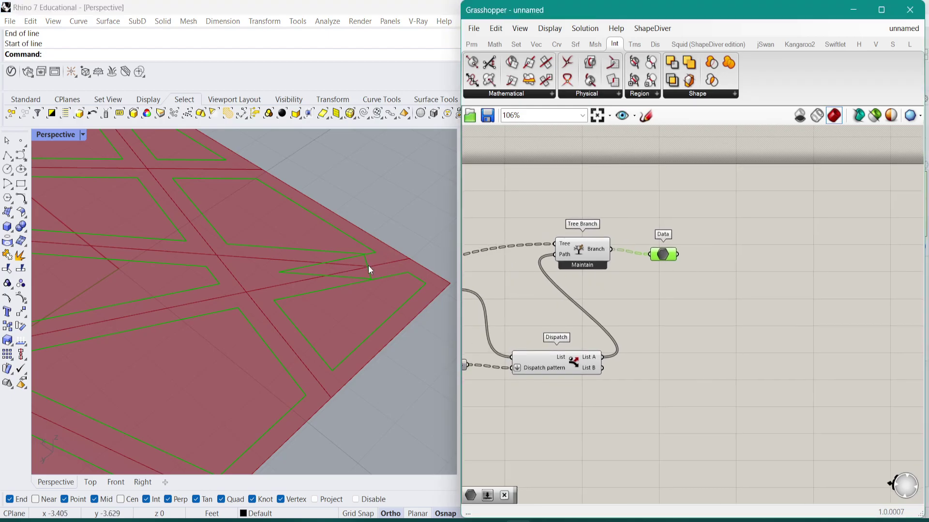
scroll(367, 262, up, 4)
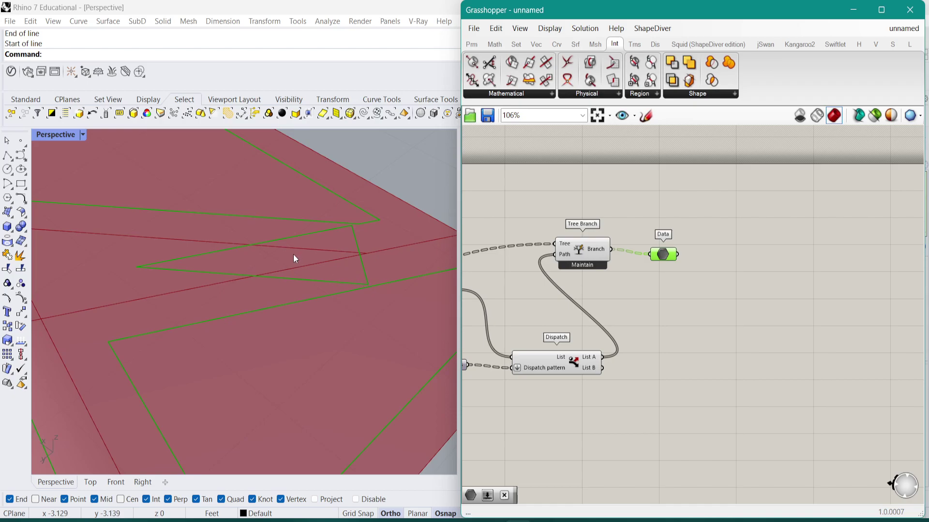
Highlight the Surface Split fragments to compare the original blocks with the offset outlines
scroll(578, 285, down, 2)
right_drag(578, 291, 870, 273)
right_drag(615, 296, 791, 279)
right_drag(597, 312, 675, 283)
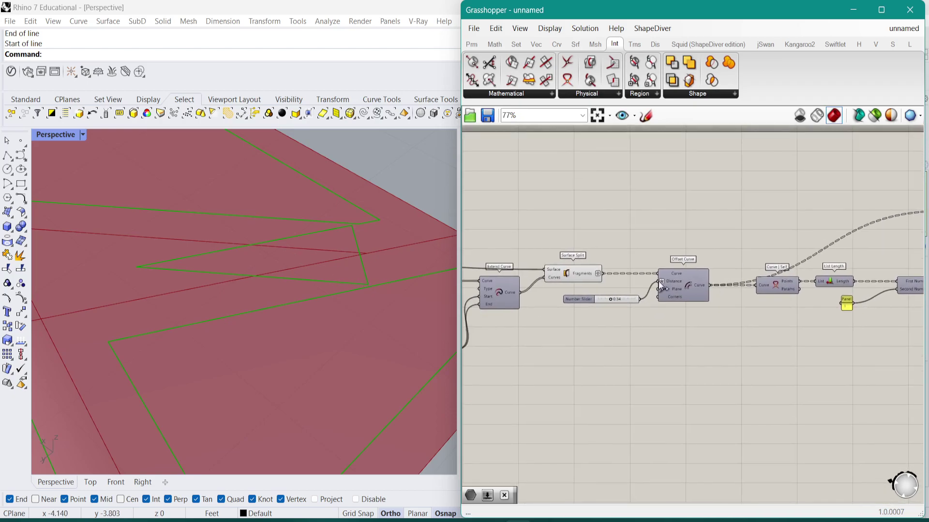
scroll(582, 271, up, 2)
click(584, 273)
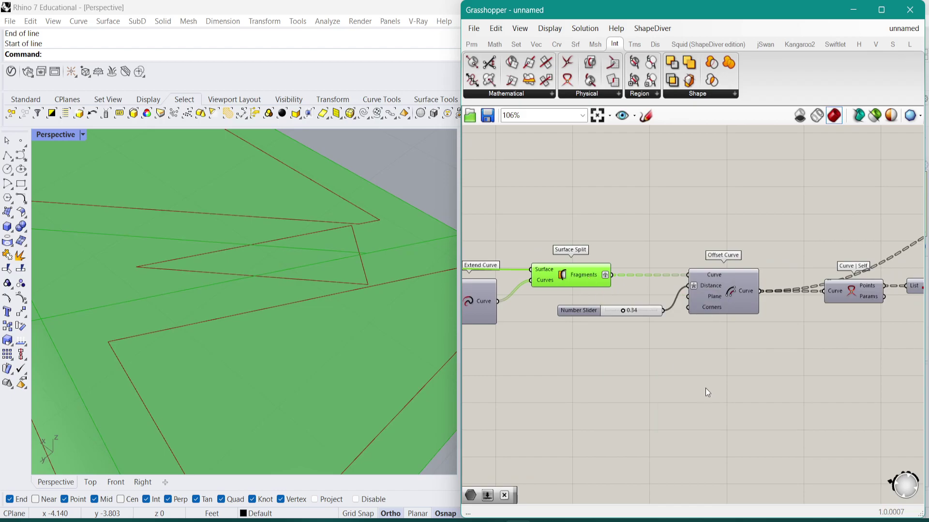
right_drag(724, 300, 690, 264)
click(708, 255)
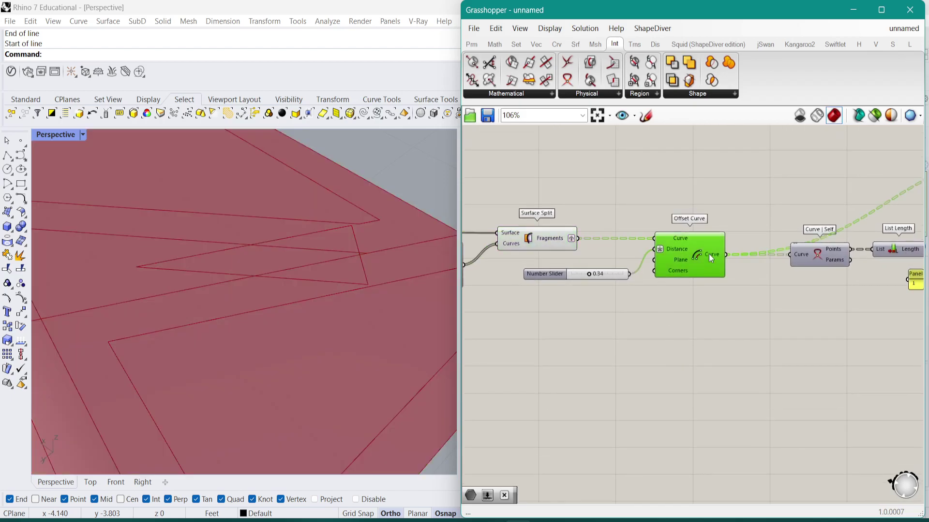
Add an Explode component below Offset Curve and feed it with the offset curves
double_click(708, 387)
text(expo)
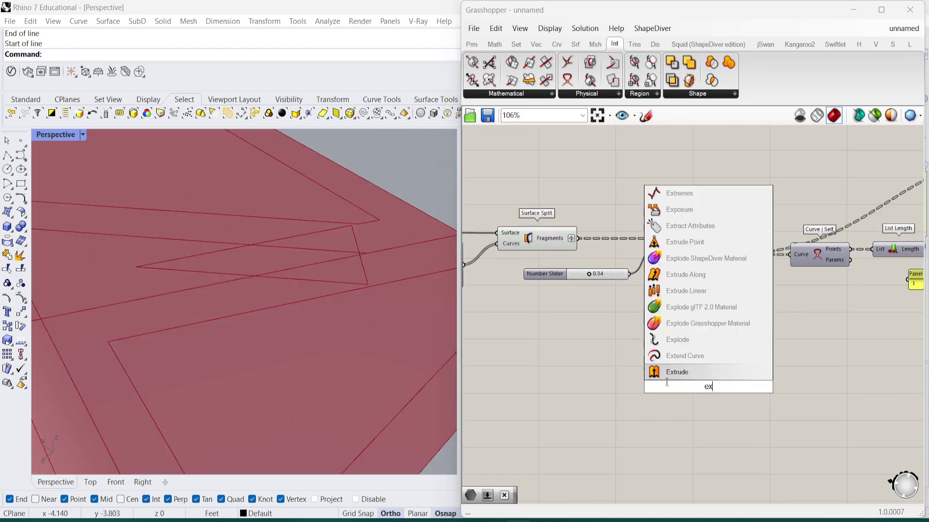
key(BackSpace)
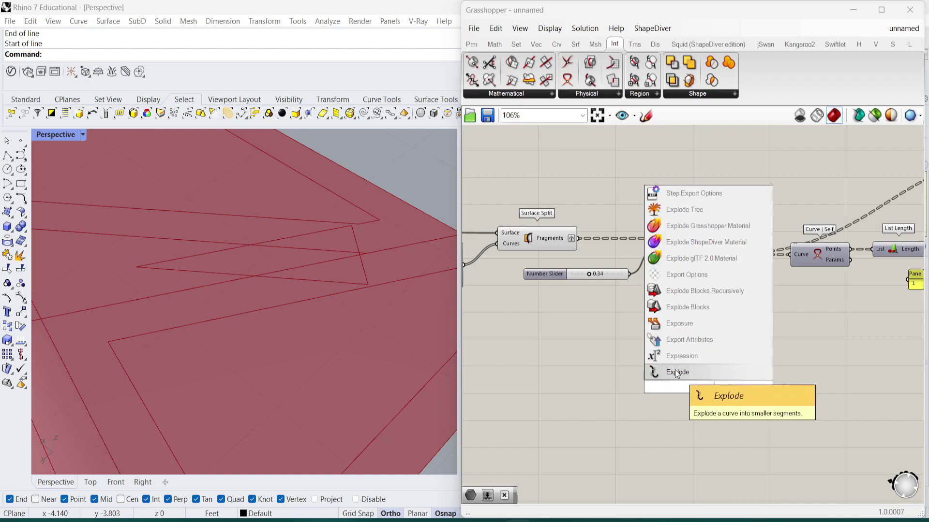
key(Return)
drag(727, 255, 670, 382)
Add a Surface Closest Point component below Explode and connect the Surface Split fragments to its Surface input
right_drag(712, 427, 678, 406)
double_click(678, 408)
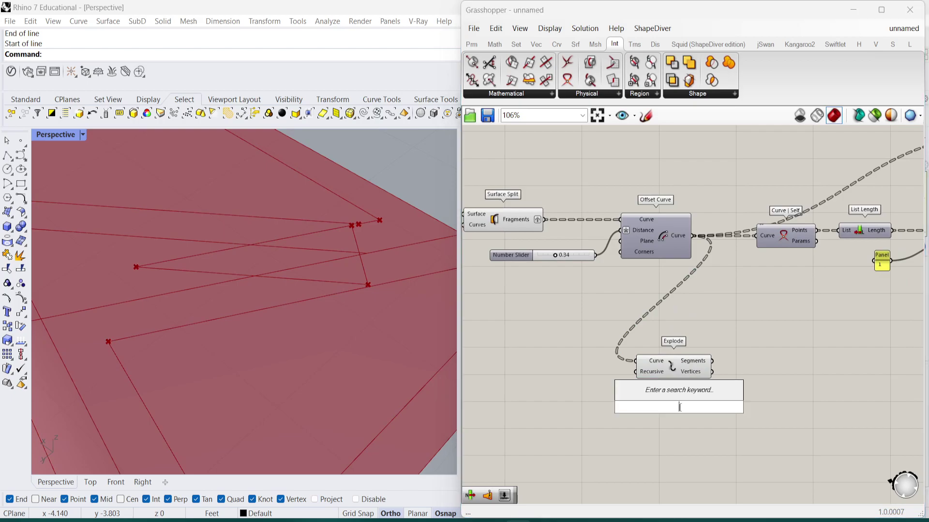
text(ev)
key(BackSpace)
key(BackSpace)
text(point on sur)
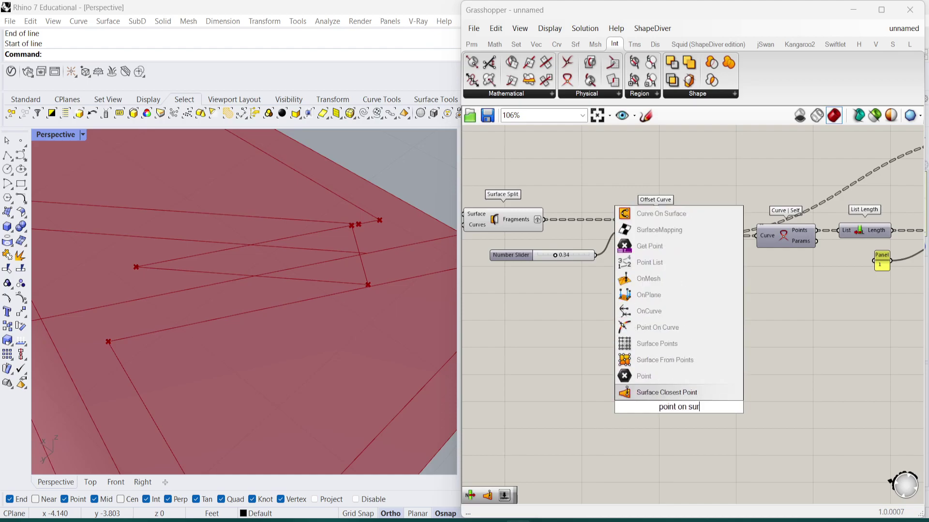
key(Return)
drag(544, 220, 645, 415)
Space out Explode and Surface Closest Point, and connect the Explode Vertices output to the Point input
drag(672, 412, 678, 437)
right_drag(686, 422, 687, 384)
drag(677, 322, 673, 304)
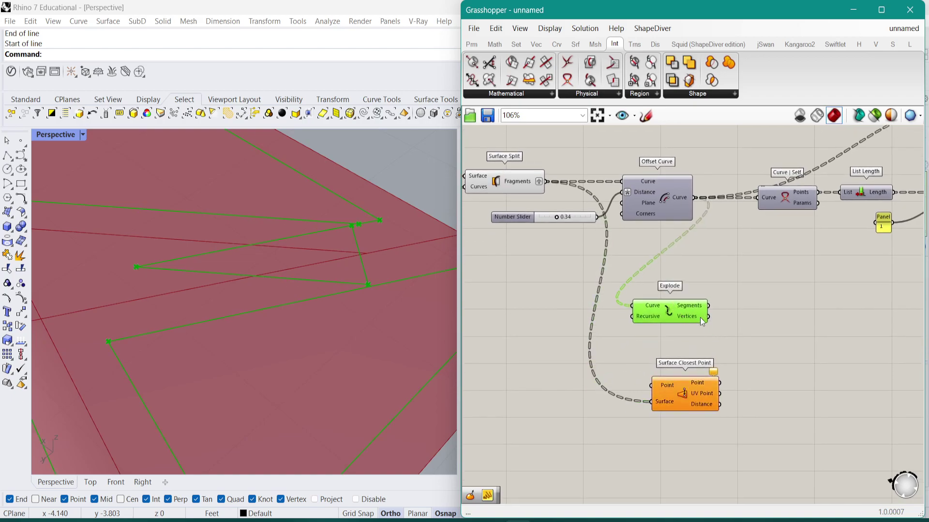
drag(657, 385, 654, 386)
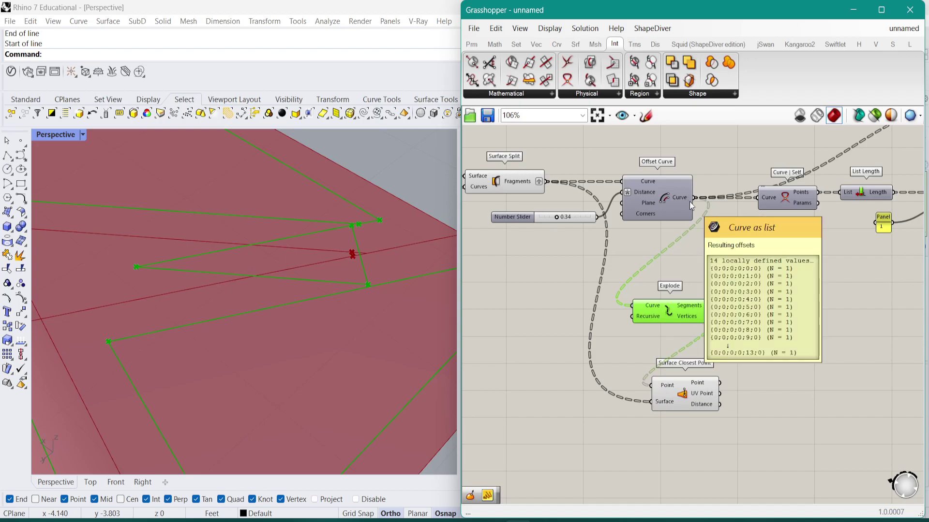
Add a Panel beside Surface Closest Point, connect it to the Distance output and examine the distances per branch
right_drag(718, 378, 624, 283)
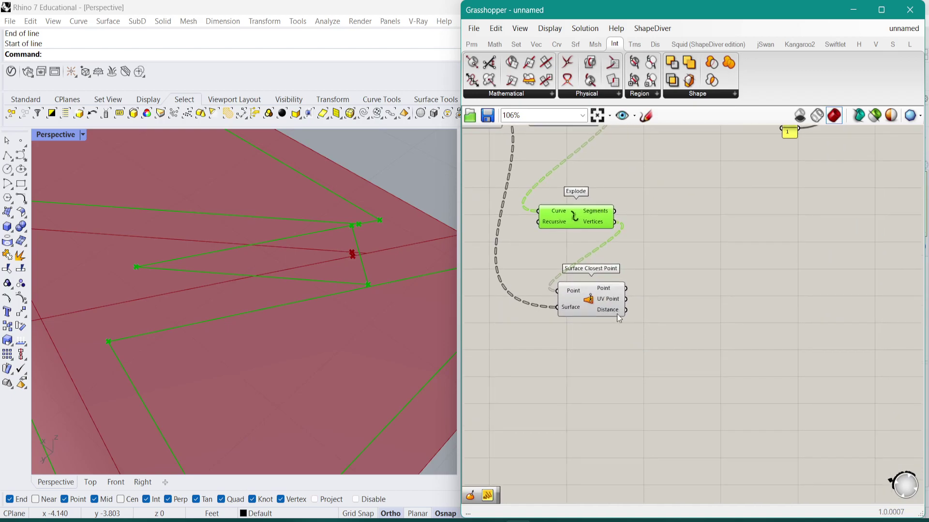
double_click(684, 358)
text(panel)
key(Return)
drag(687, 358, 714, 330)
drag(625, 310, 704, 441)
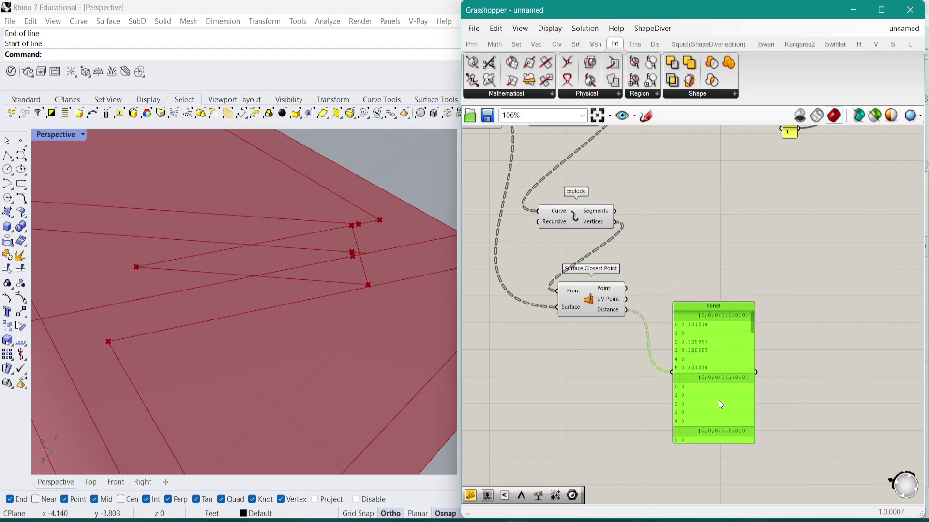
drag(719, 406, 756, 354)
drag(788, 265, 783, 348)
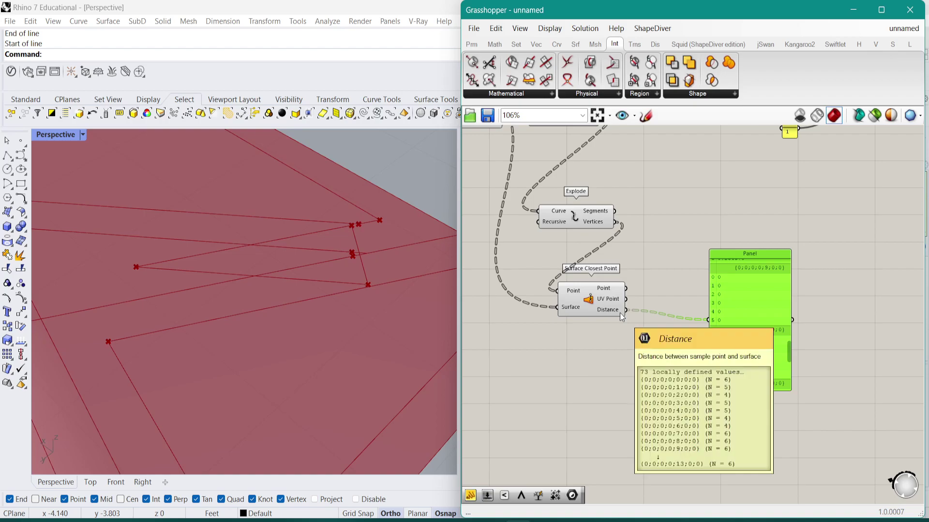
Add a Mass Addition component and connect the Surface Closest Point Distance output to its Input
double_click(677, 384)
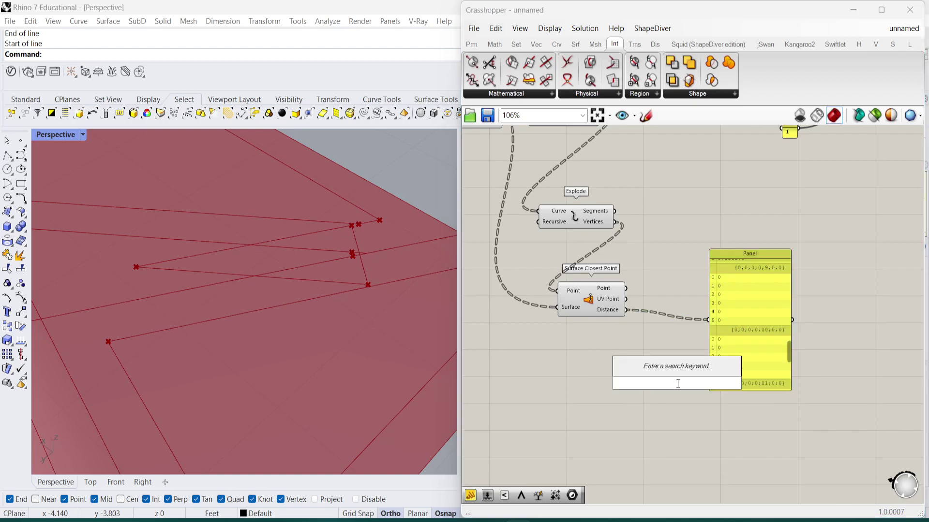
click(591, 392)
double_click(640, 369)
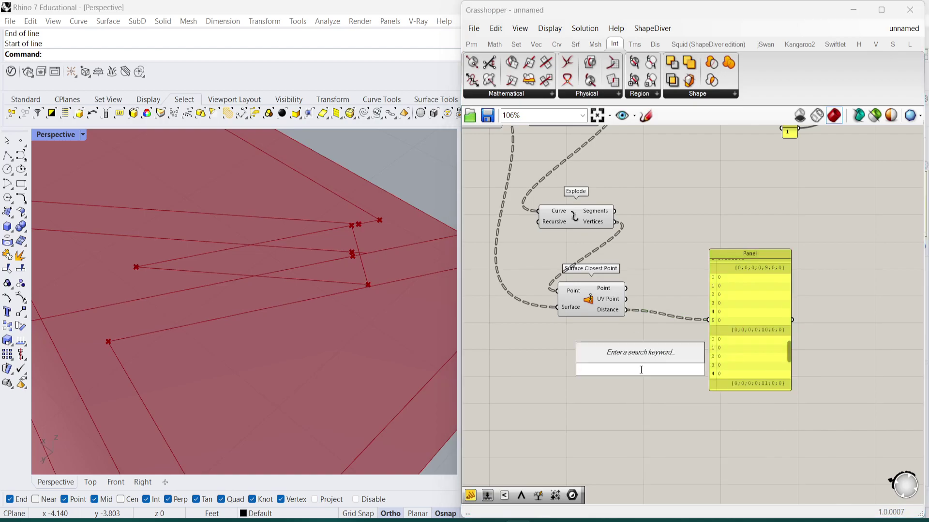
text(mass)
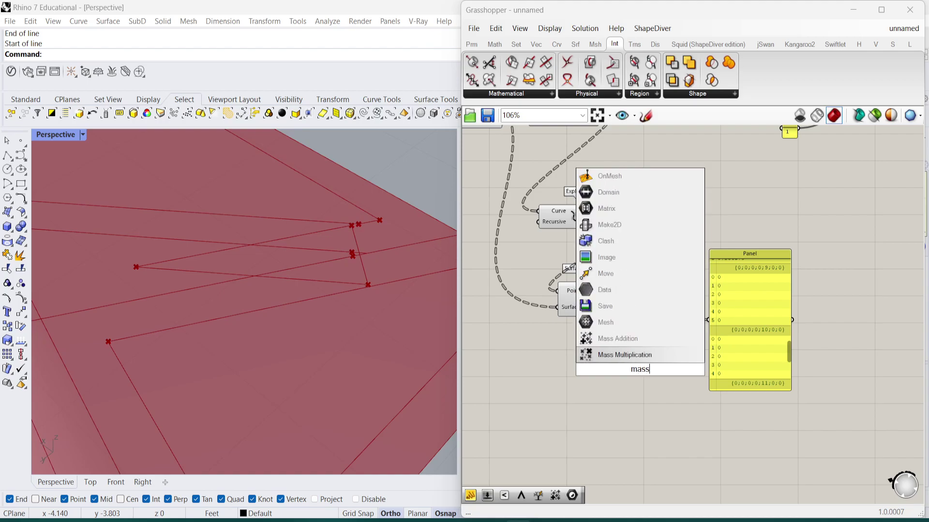
click(618, 339)
drag(626, 310, 606, 370)
Connect the Mass Addition Result to the output panel and examine the summed distances per branch
drag(679, 367, 777, 344)
scroll(774, 367, down, 3)
drag(736, 369, 796, 358)
drag(637, 375, 689, 306)
scroll(715, 307, up, 3)
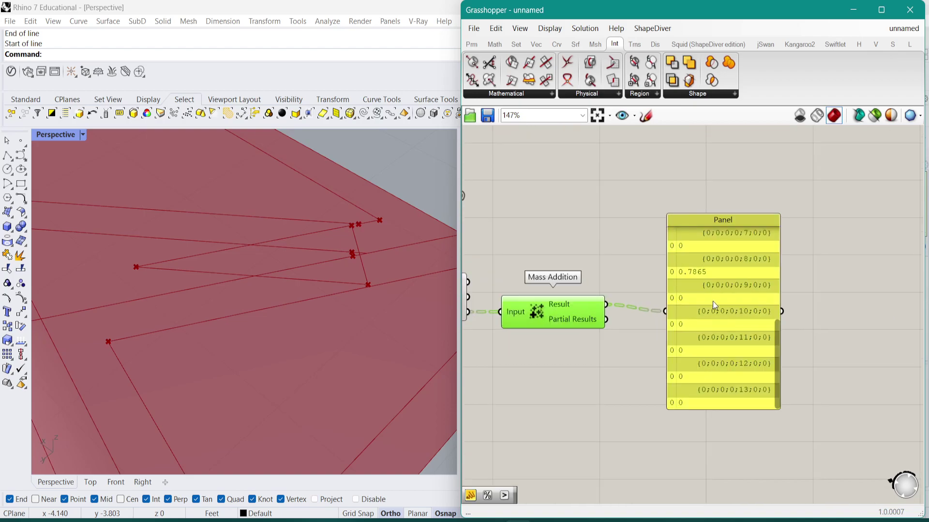
drag(776, 349, 783, 301)
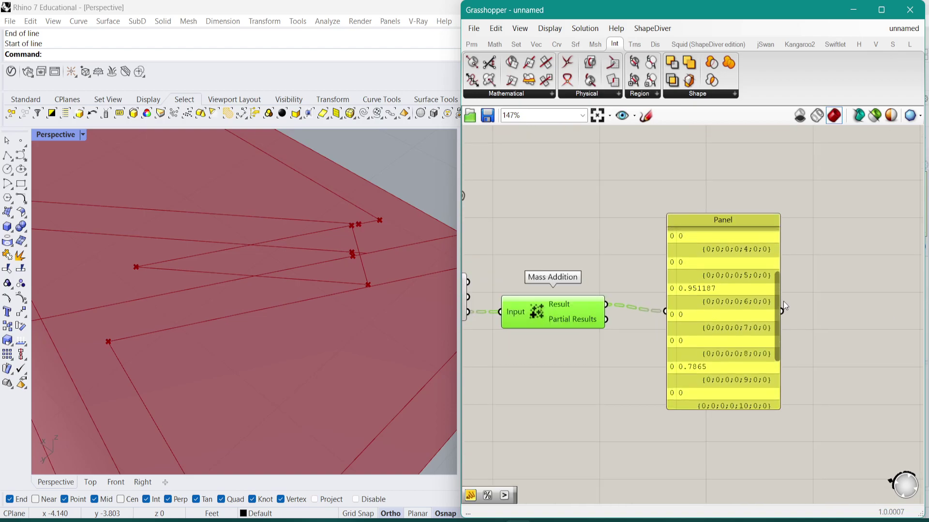
Add a Smaller Than component below Mass Addition, connect the Result to its First Number and shift the output panel aside
double_click(594, 421)
text(small)
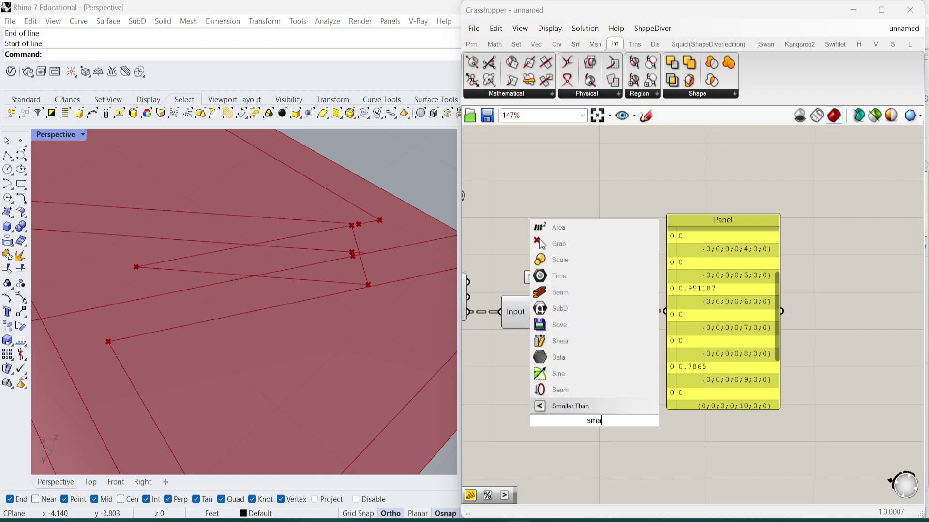
click(590, 409)
drag(607, 304, 557, 390)
drag(629, 401, 653, 389)
click(660, 415)
drag(728, 307, 804, 253)
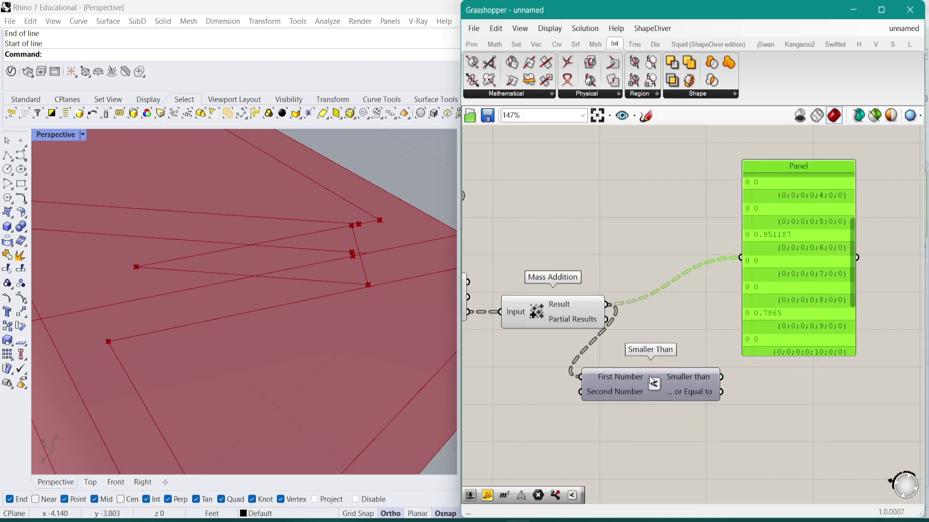
drag(653, 382, 682, 384)
Add a Panel with the value 0.0001 and connect it to the Second Number of the new Smaller Than
double_click(507, 388)
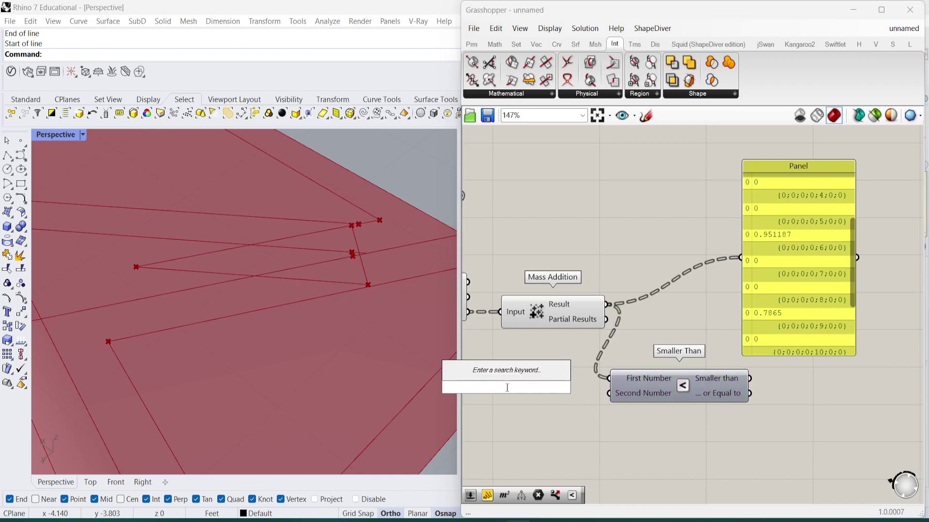
text(//0.0001)
key(Return)
drag(531, 387, 608, 393)
right_drag(698, 365, 640, 376)
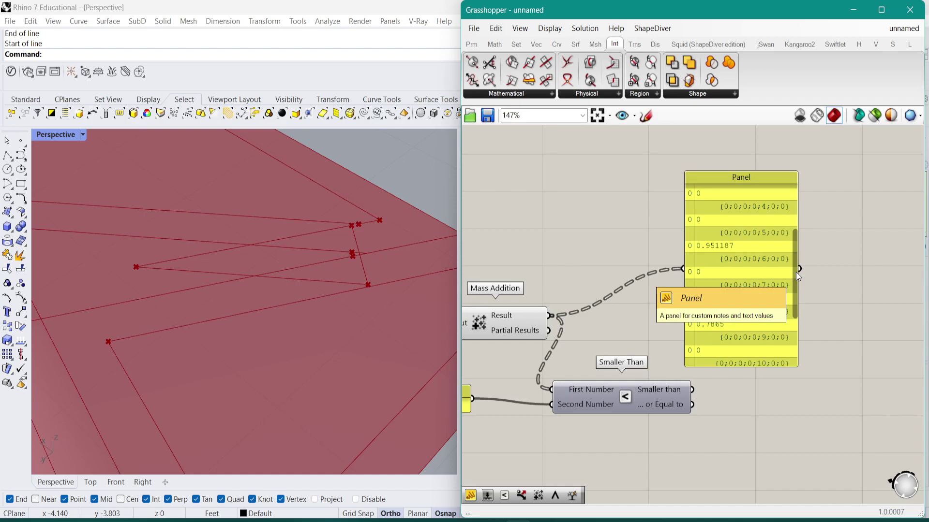
Show the Smaller than output in the panel and line up the panels and Smaller Than beside Mass Addition
right_drag(692, 380, 741, 368)
drag(739, 377, 730, 255)
scroll(763, 271, down, 4)
scroll(746, 339, up, 3)
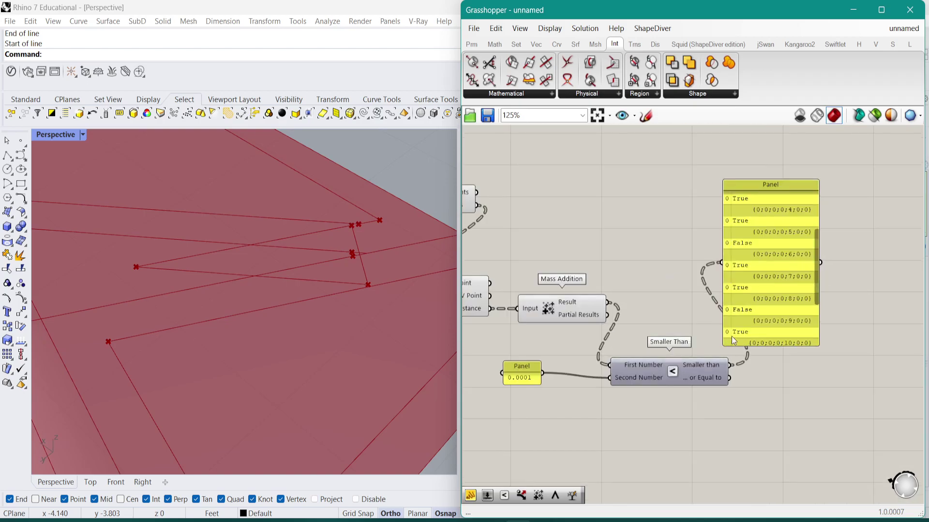
drag(740, 311, 800, 300)
drag(672, 375, 702, 307)
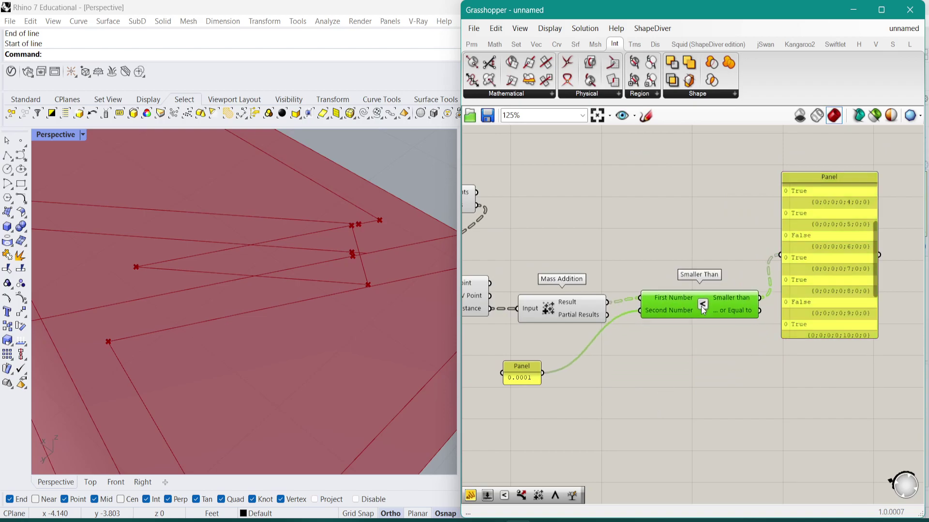
drag(532, 373, 591, 362)
Add a Gate And component beyond the distance-based Smaller Than and delete the output panel
scroll(736, 294, down, 3)
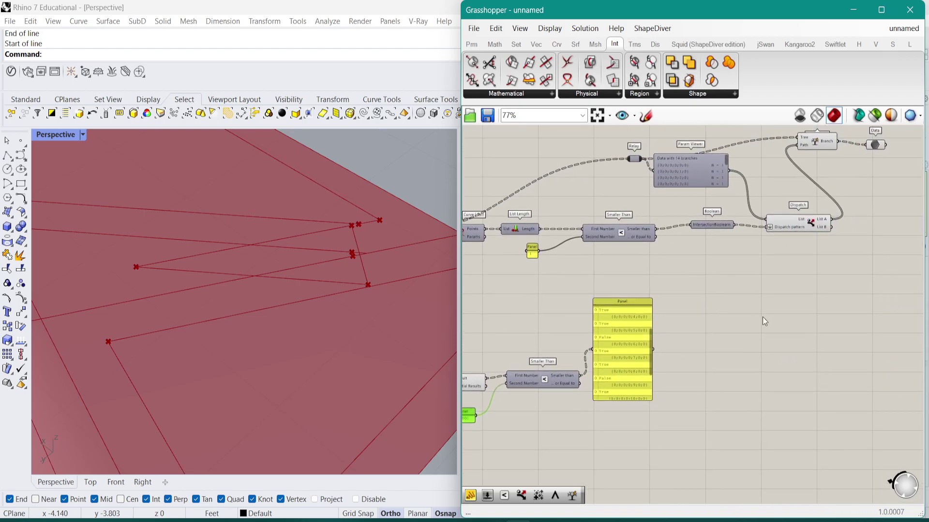
scroll(569, 401, up, 2)
double_click(735, 345)
text(and)
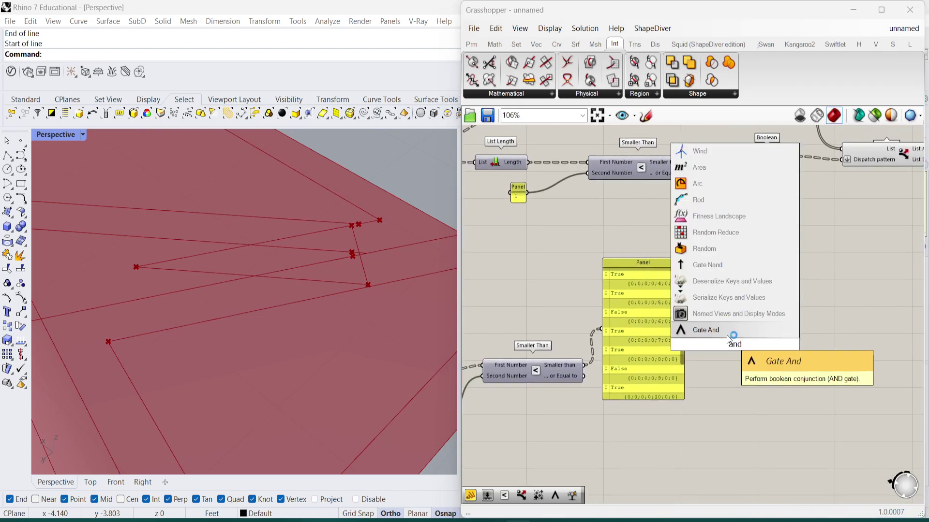
click(730, 331)
drag(652, 355, 721, 352)
click(650, 314)
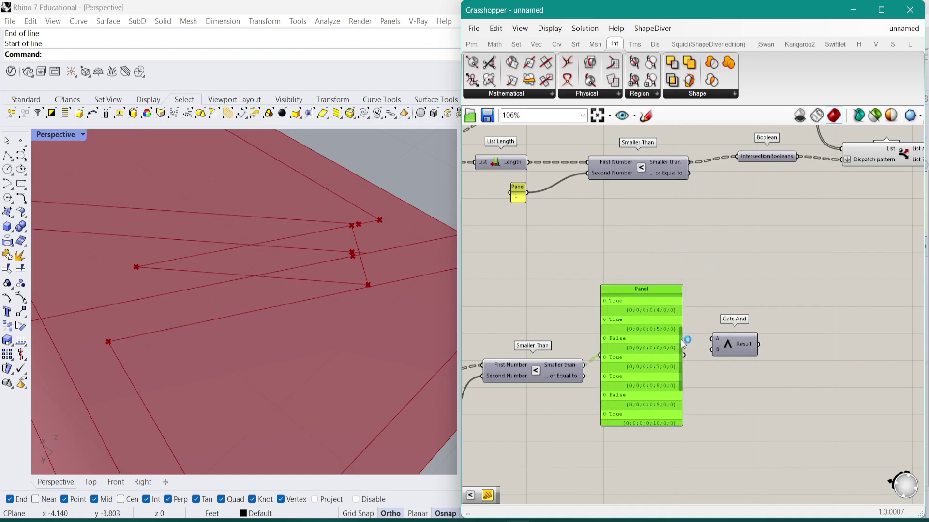
key(Delete)
Connect the distance-based Smaller Than output directly to the Dispatch pattern input
right_drag(800, 200, 747, 228)
scroll(792, 192, down, 2)
drag(788, 189, 570, 361)
Duplicate the IntersectionBooleans parameter and place the copy between the distance-based Smaller Than and Gate And
double_click(724, 190)
key(Escape)
click(726, 186)
key(ctrl+c)
key(ctrl+v)
drag(728, 189, 602, 348)
scroll(572, 353, up, 2)
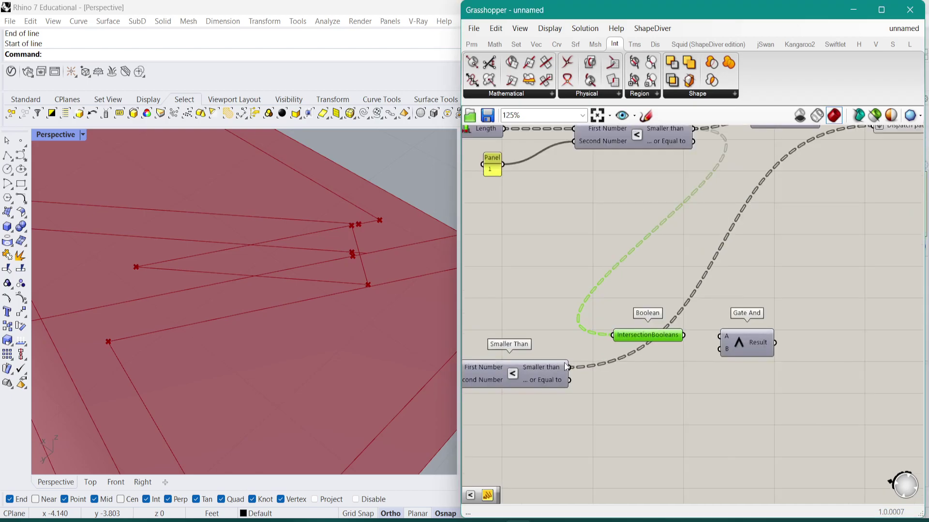
Rename the copied Boolean parameter as PointOnSurfaceBooleans and feed it from the distance-based Smaller Than
right_click(638, 334)
drag(691, 297, 552, 286)
key(BackSpace)
text(Point)
text(OnSu)
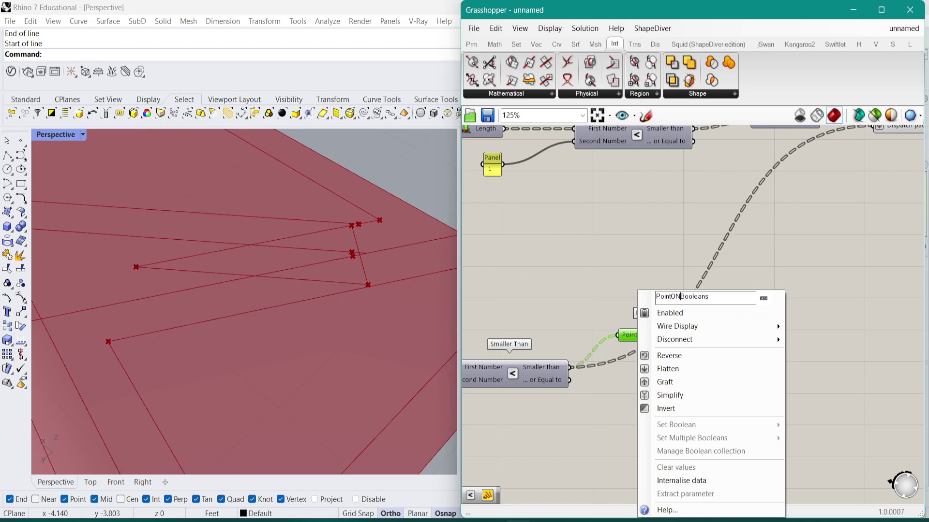
text(rface)
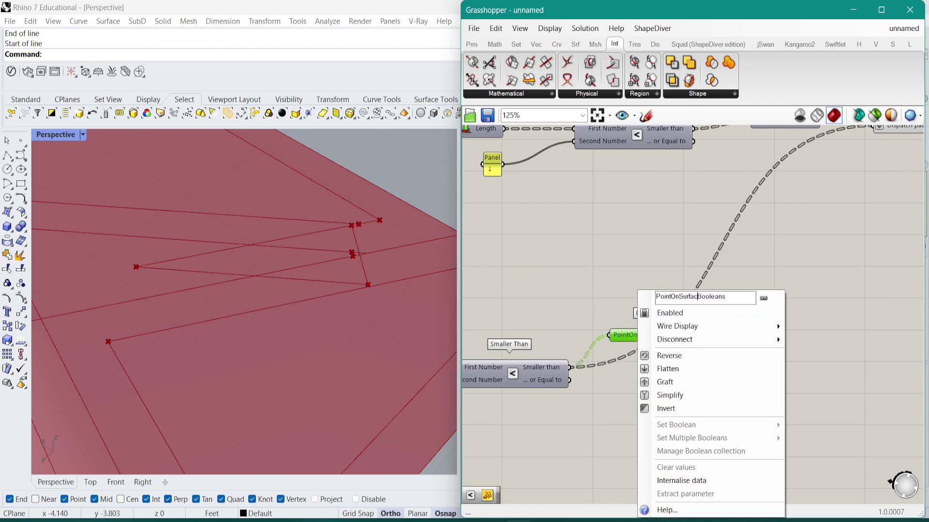
key(Return)
Highlight the filtered Data curves and examine in the viewport which offset outlines pass the distance test
right_drag(839, 171, 802, 202)
drag(832, 163, 647, 372)
scroll(854, 176, down, 2)
right_drag(854, 177, 750, 279)
click(862, 172)
scroll(272, 267, down, 5)
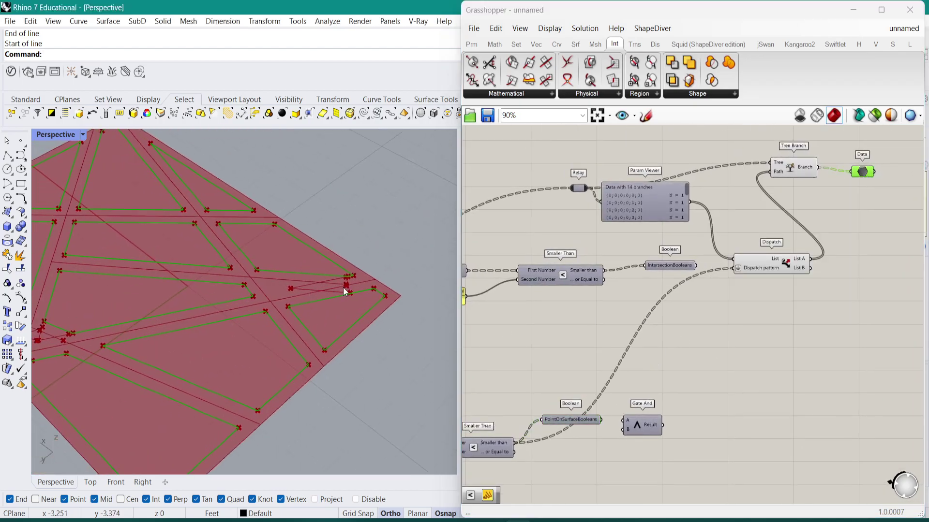
scroll(338, 285, up, 2)
shift+right_drag(159, 299, 332, 266)
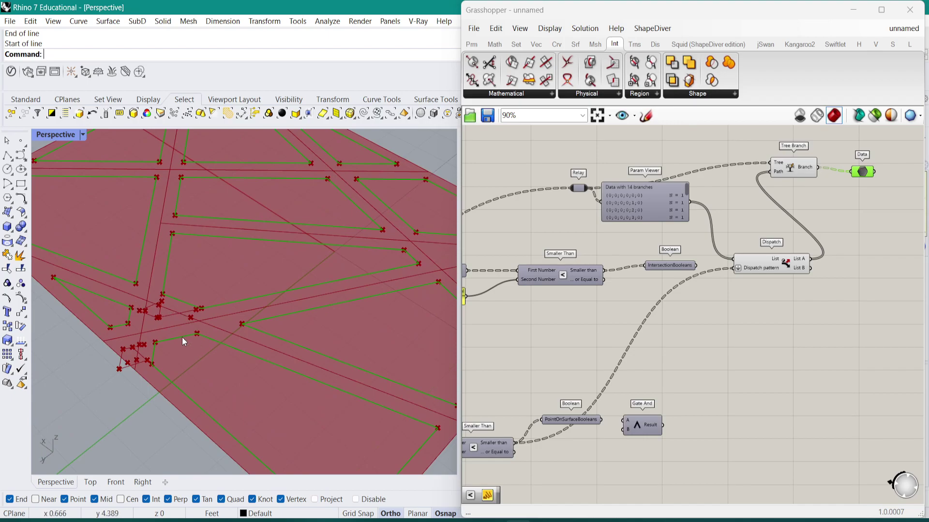
scroll(117, 359, down, 6)
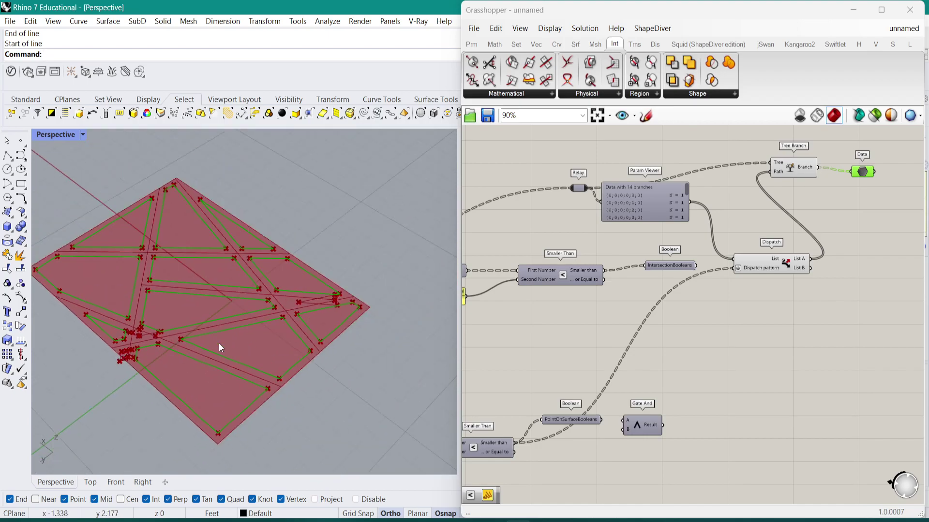
click(684, 338)
Arrange both Boolean parameters beside Gate And and connect IntersectionBooleans to its A input
scroll(684, 338, up, 3)
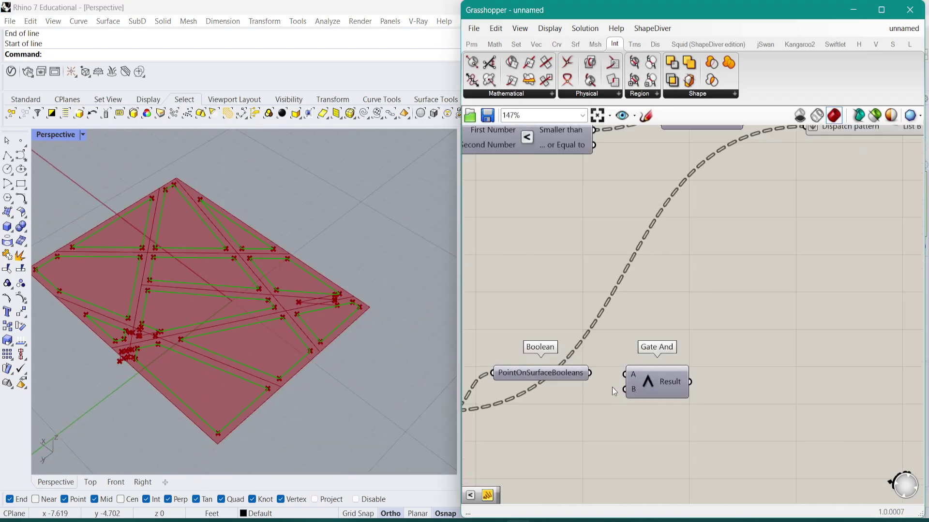
scroll(656, 354, down, 2)
right_drag(656, 354, 685, 323)
drag(602, 337, 637, 343)
drag(701, 340, 762, 297)
drag(734, 160, 661, 290)
click(652, 345)
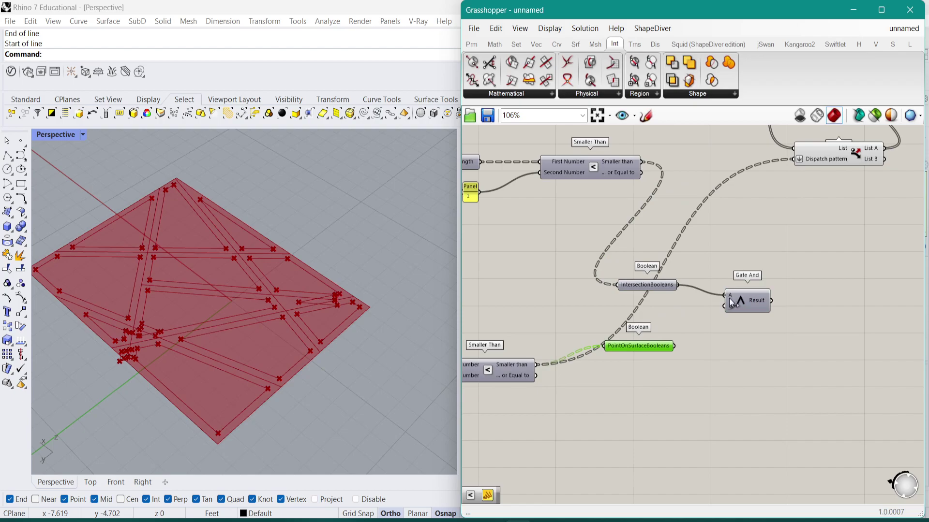
Connect PointOnSurfaceBooleans to Gate And's B input, feed the Result into the Dispatch pattern and highlight the filtered Data
drag(773, 285, 792, 159)
right_drag(840, 183, 750, 235)
click(779, 203)
right_drag(794, 141, 767, 193)
drag(748, 145, 747, 145)
click(830, 148)
Set the Number Slider that drives the Shatter parameter to 0.64 and inspect the filtered outlines in the viewport
scroll(825, 162, down, 3)
right_drag(625, 303, 771, 239)
right_drag(574, 256, 646, 282)
scroll(596, 288, up, 2)
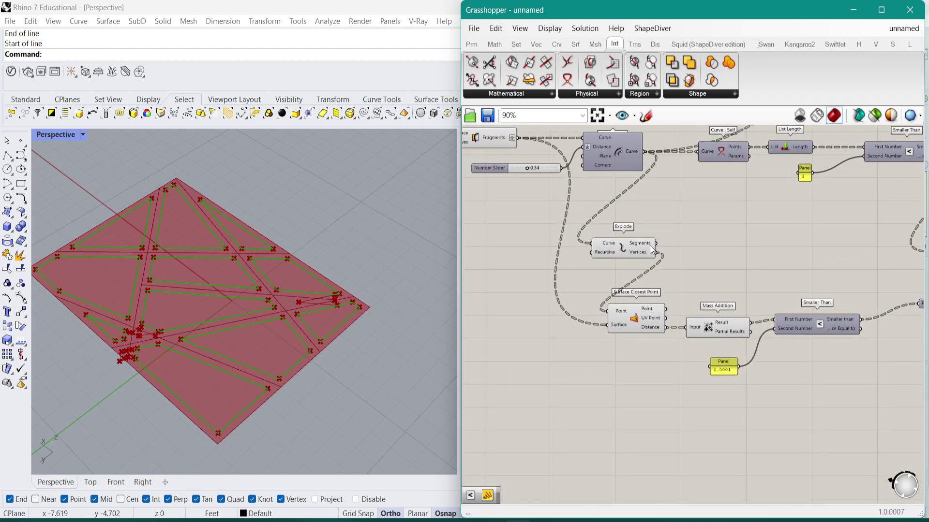
scroll(646, 285, down, 2)
right_drag(684, 334, 638, 313)
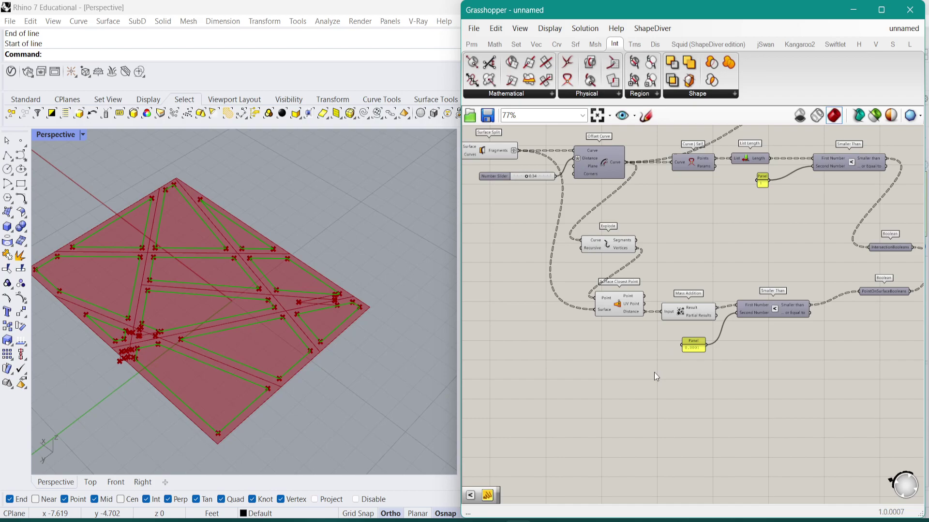
right_drag(626, 326, 813, 310)
right_drag(587, 241, 724, 298)
right_drag(587, 277, 778, 312)
scroll(774, 310, down, 2)
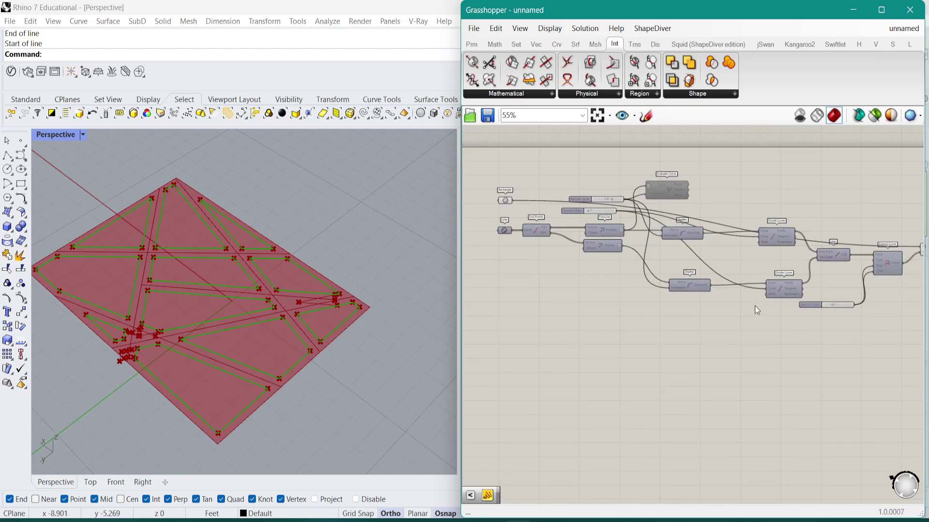
scroll(640, 194, up, 5)
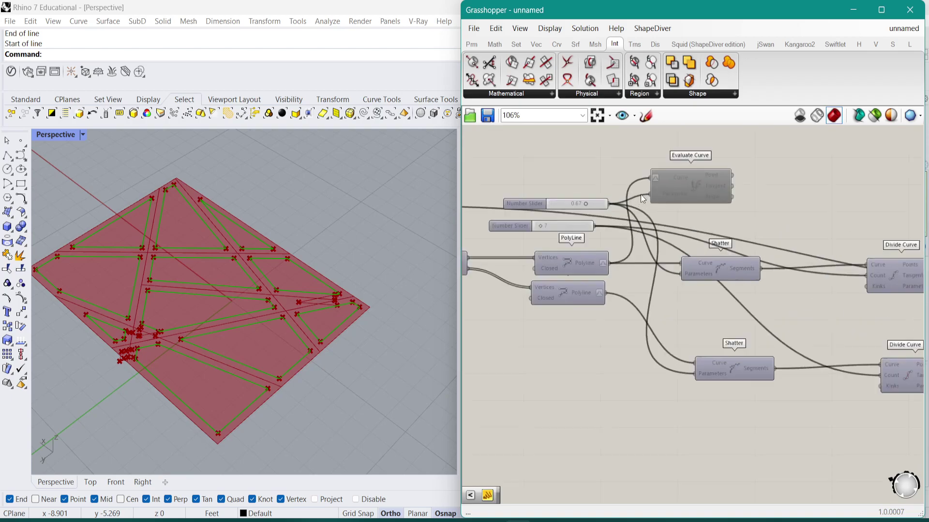
drag(666, 230, 663, 231)
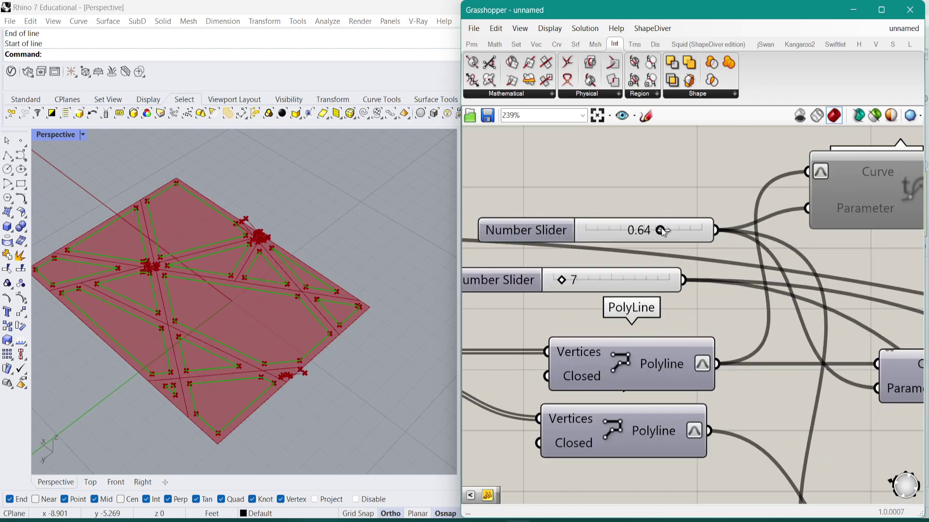
scroll(224, 346, up, 4)
right_drag(187, 381, 162, 391)
scroll(699, 275, down, 5)
Try hiding the Surface Split preview and switch it back on
right_drag(699, 275, 532, 286)
scroll(767, 278, down, 5)
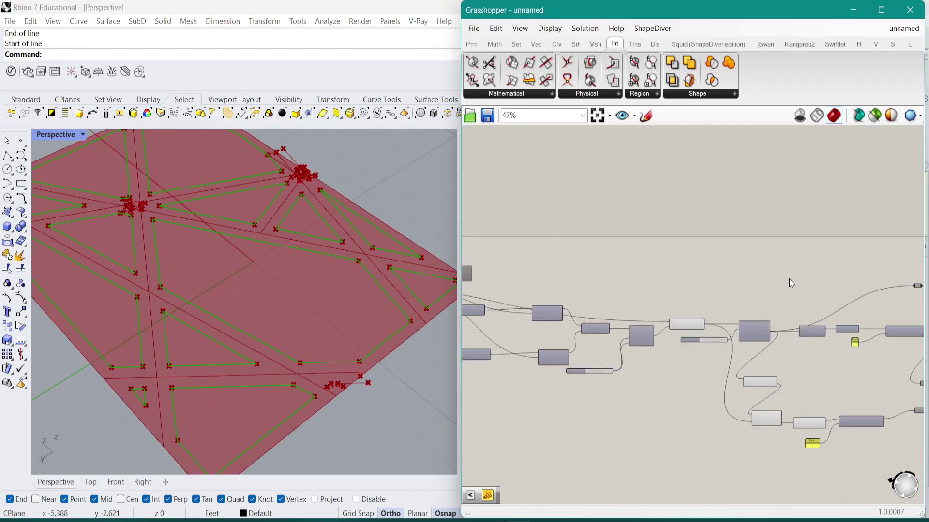
right_drag(768, 278, 665, 285)
scroll(624, 311, up, 3)
click(563, 339)
key(ctrl+q)
scroll(563, 339, down, 2)
right_drag(634, 324, 614, 298)
key(ctrl+q)
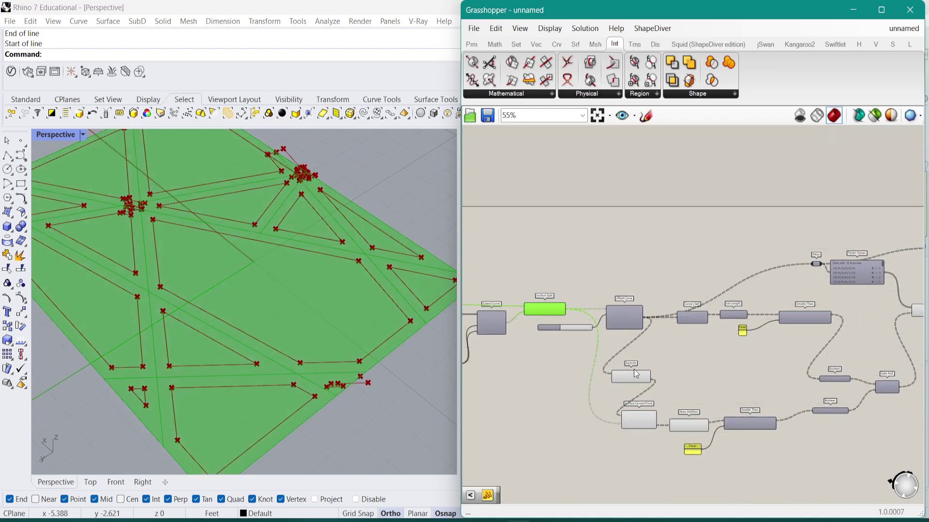
Turn off the previews of Explode and Surface Closest Point
click(637, 377)
key(ctrl+q)
click(645, 420)
scroll(645, 422, up, 2)
click(706, 429)
scroll(523, 298, down, 3)
Examine the remaining offset outlines in the viewport and trace them back to the Surface Split and Offset Curve components
right_drag(523, 297, 783, 322)
scroll(174, 401, up, 2)
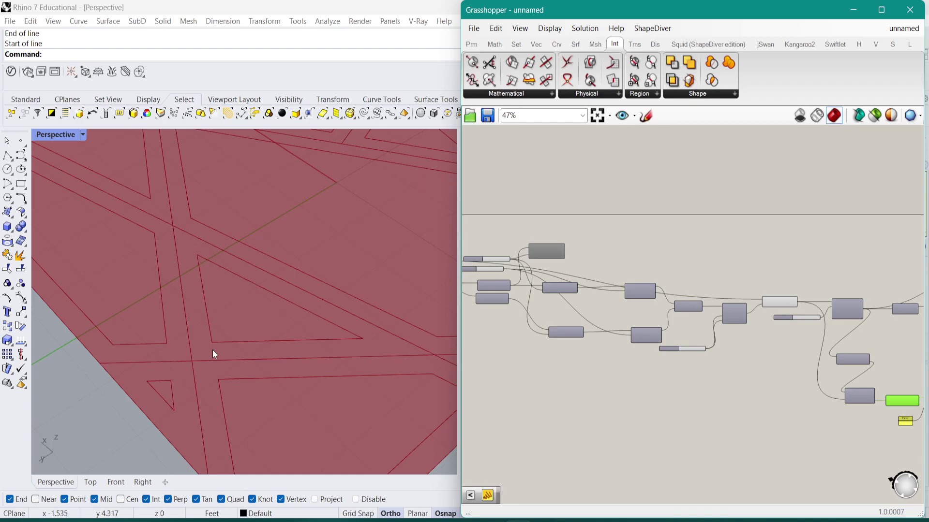
scroll(829, 330, down, 2)
right_drag(829, 330, 921, 276)
scroll(696, 307, up, 3)
scroll(768, 258, up, 3)
scroll(768, 258, down, 3)
scroll(774, 312, up, 4)
scroll(784, 303, down, 3)
scroll(792, 278, down, 1)
scroll(593, 178, up, 3)
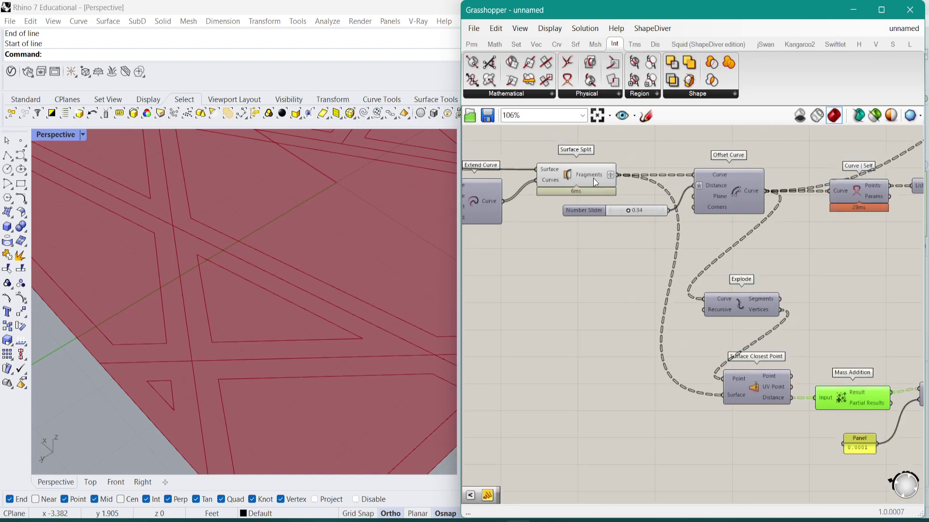
click(593, 178)
click(738, 184)
right_drag(759, 213, 679, 188)
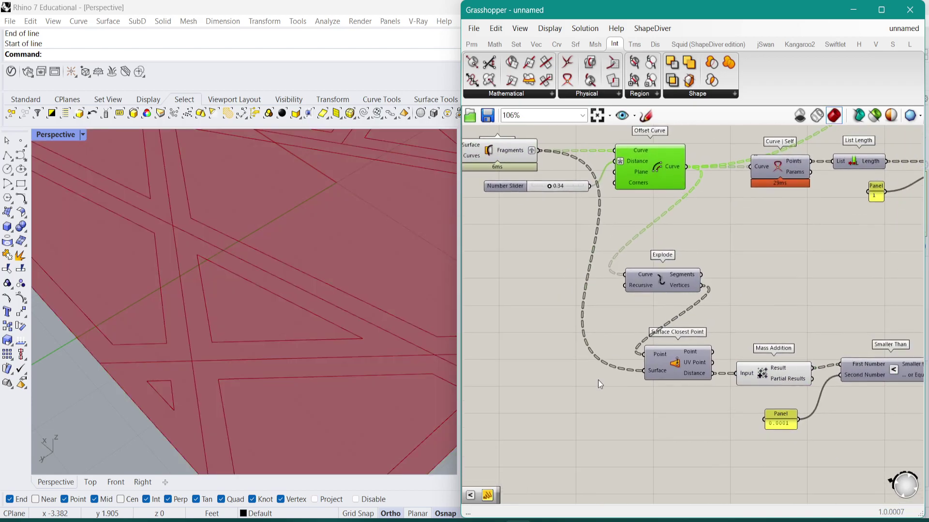
Add a Length component below Surface Closest Point and connect the Offset Curve output to its Curve input
right_drag(597, 379, 723, 380)
click(707, 190)
drag(762, 165, 673, 173)
right_drag(682, 300, 594, 334)
double_click(581, 435)
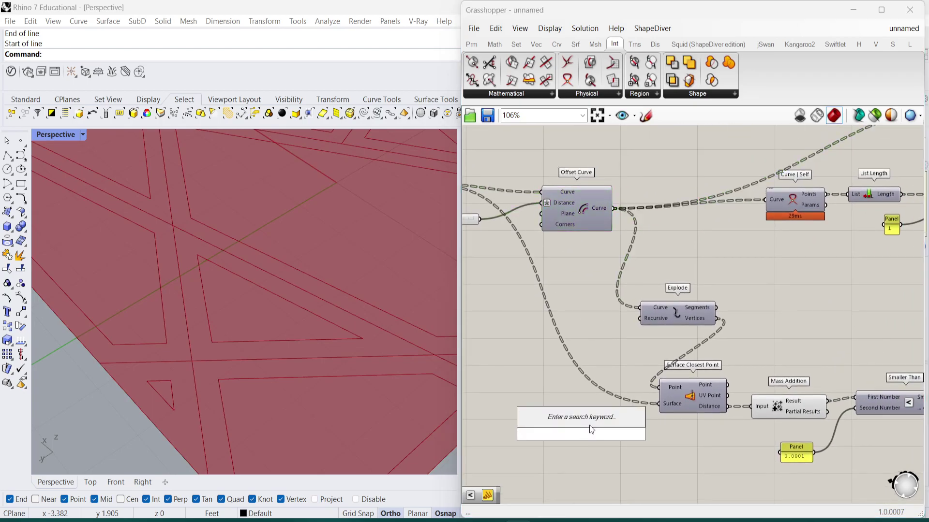
text(length4)
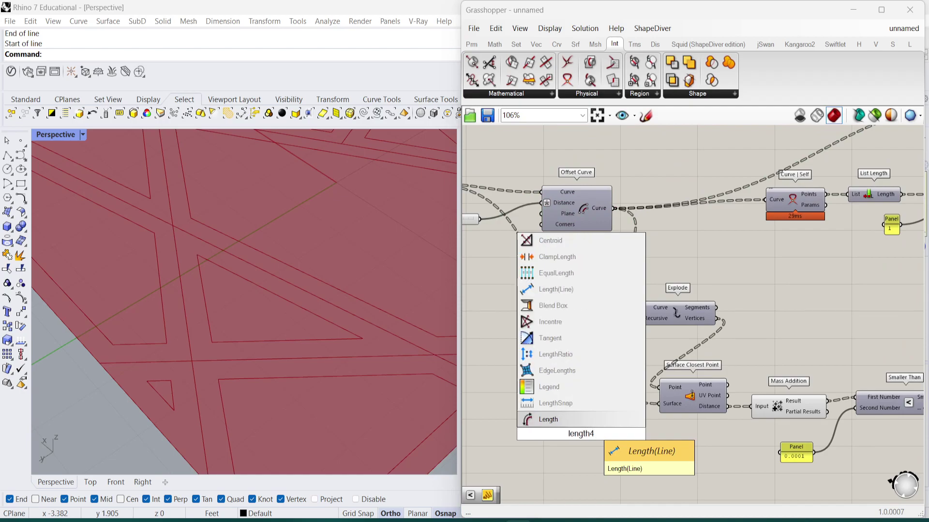
key(Return)
drag(611, 245, 552, 434)
right_drag(689, 491, 623, 431)
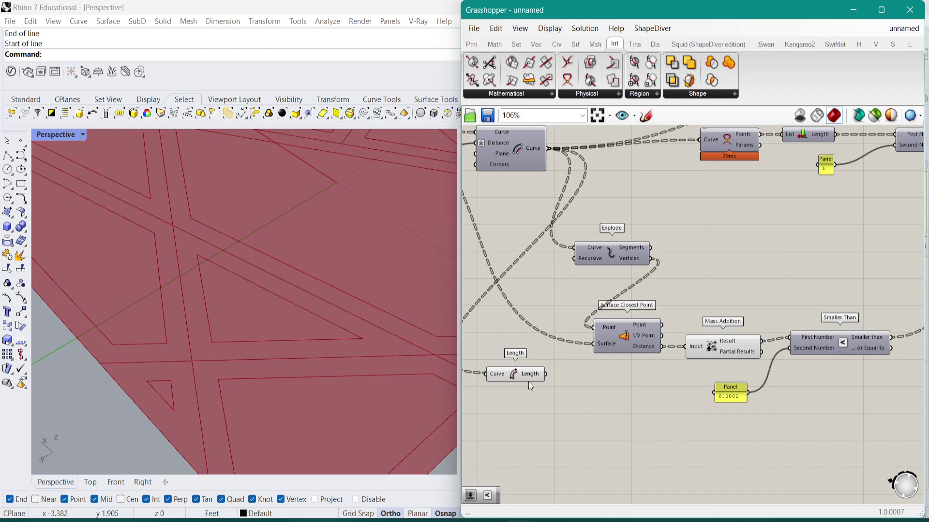
drag(530, 379, 594, 423)
right_drag(755, 418, 689, 339)
Duplicate the Smaller Than component below the original and connect the Length output to the copy's First Number
click(768, 270)
right_drag(769, 274, 756, 274)
alt+drag(762, 275, 753, 395)
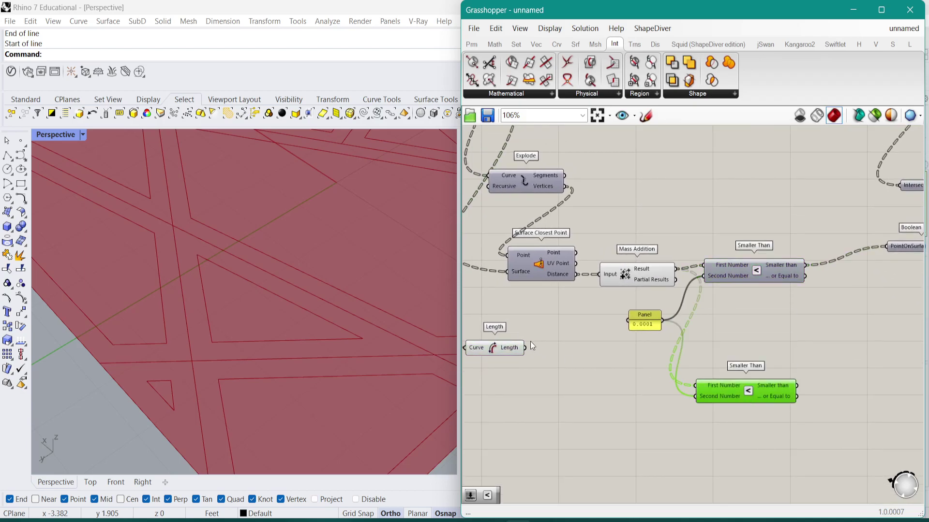
drag(525, 348, 695, 385)
drag(768, 405, 741, 402)
Add a Number Slider with the value 2.00 and connect it to the copied Smaller Than's Second Number
double_click(581, 417)
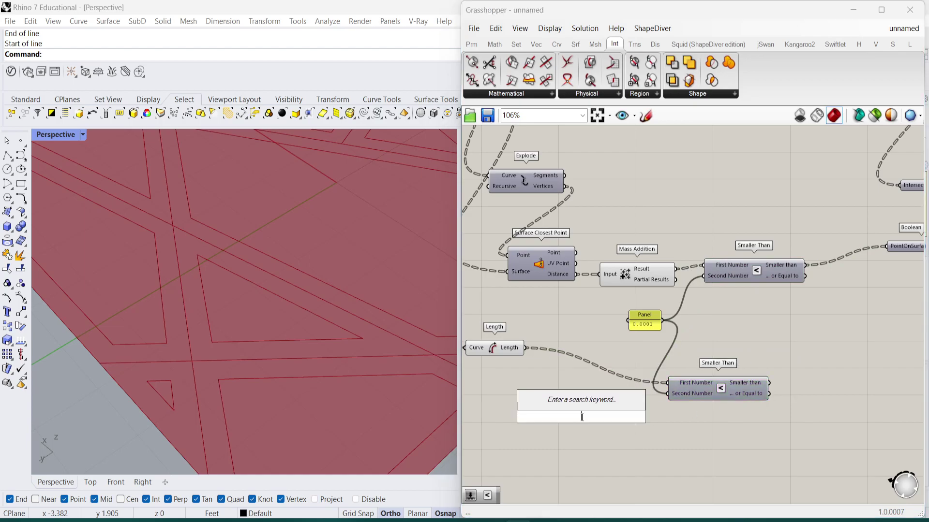
text(1)
key(Return)
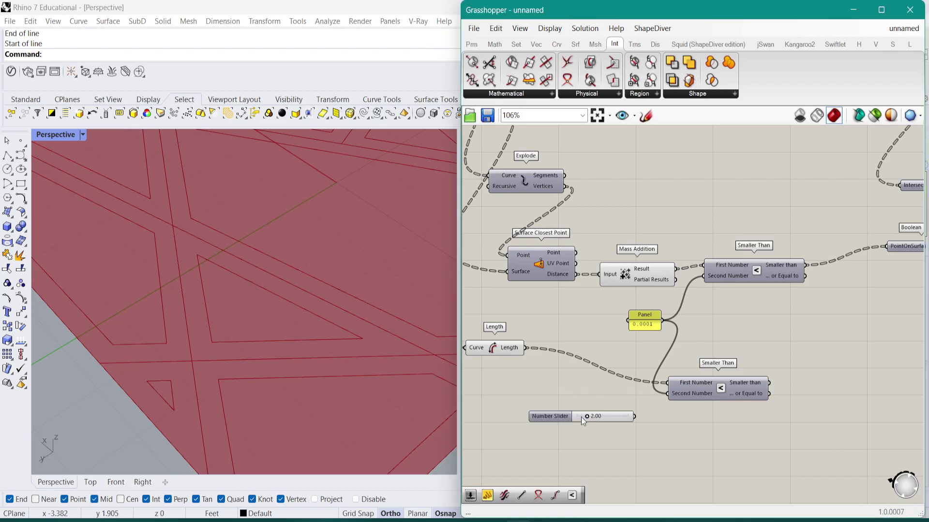
scroll(851, 327, down, 1)
Add a third input, C, to the Gate And component
right_drag(861, 325, 634, 335)
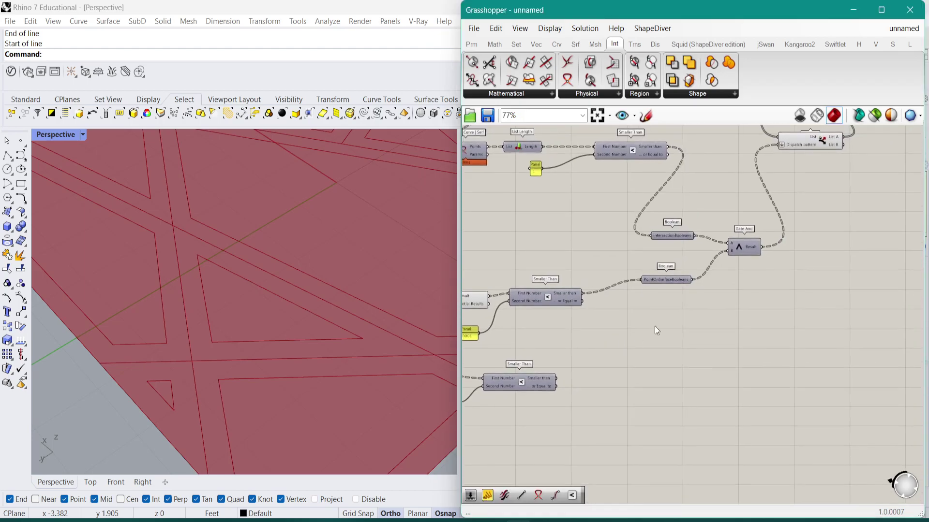
scroll(747, 234, up, 6)
click(753, 227)
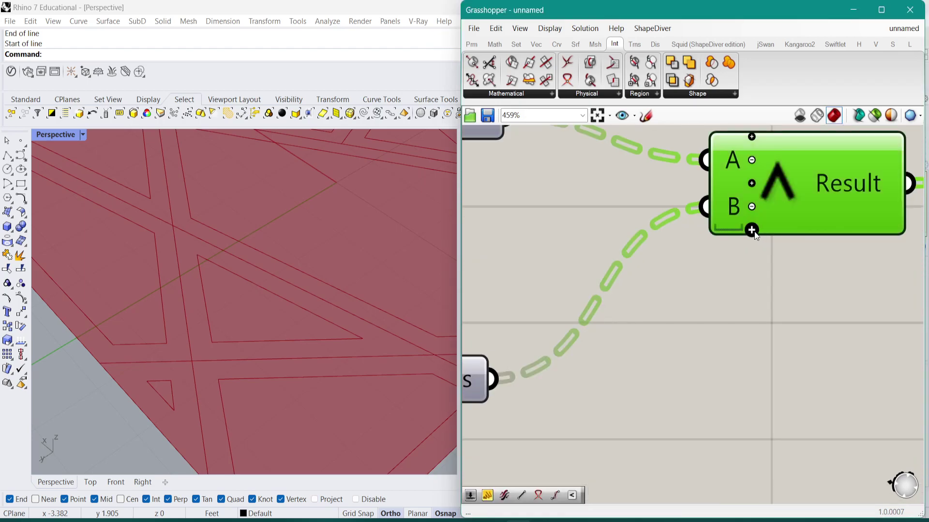
scroll(751, 227, up, 2)
click(716, 297)
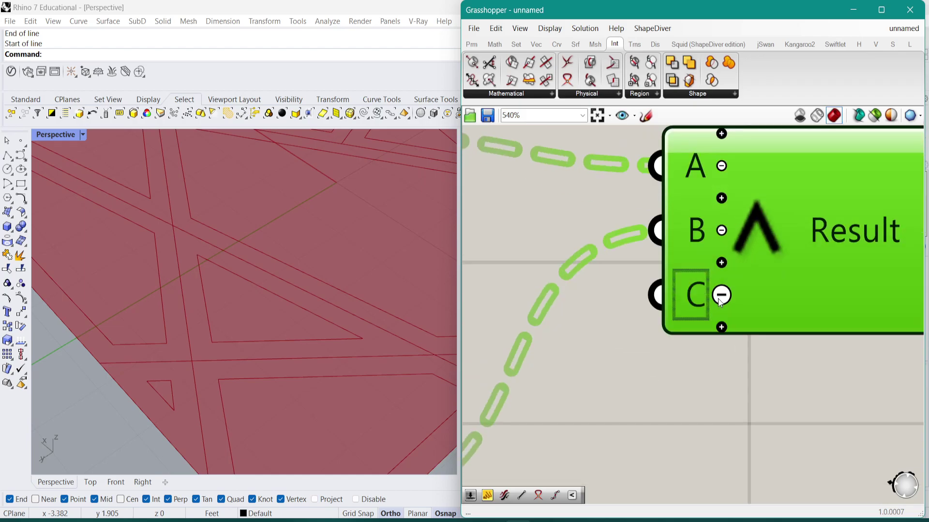
scroll(755, 261, down, 10)
Duplicate the PointOnSurfaceBooleans parameter, feed it from the length comparison and rename the copy SmallLengthBooleans
double_click(756, 357)
alt+drag(755, 355, 750, 398)
drag(574, 400, 700, 392)
right_click(718, 395)
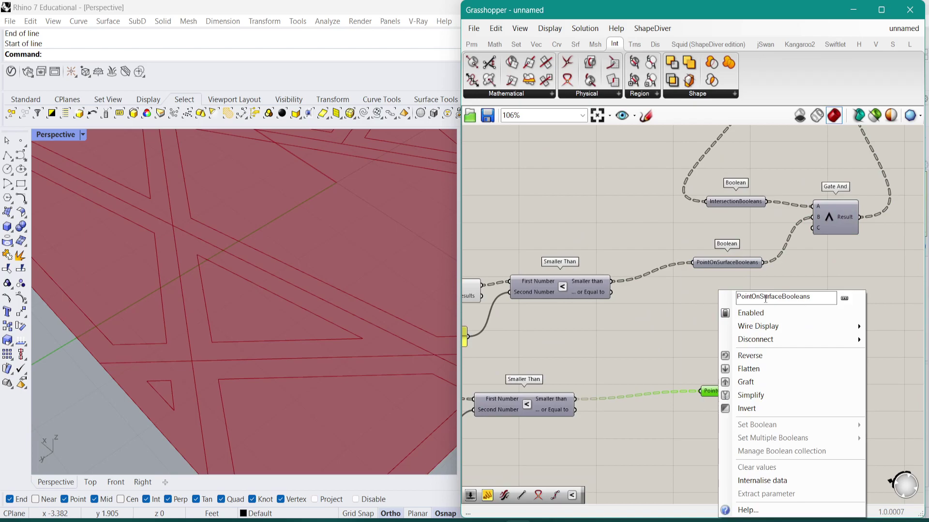
drag(783, 296, 665, 292)
text(S)
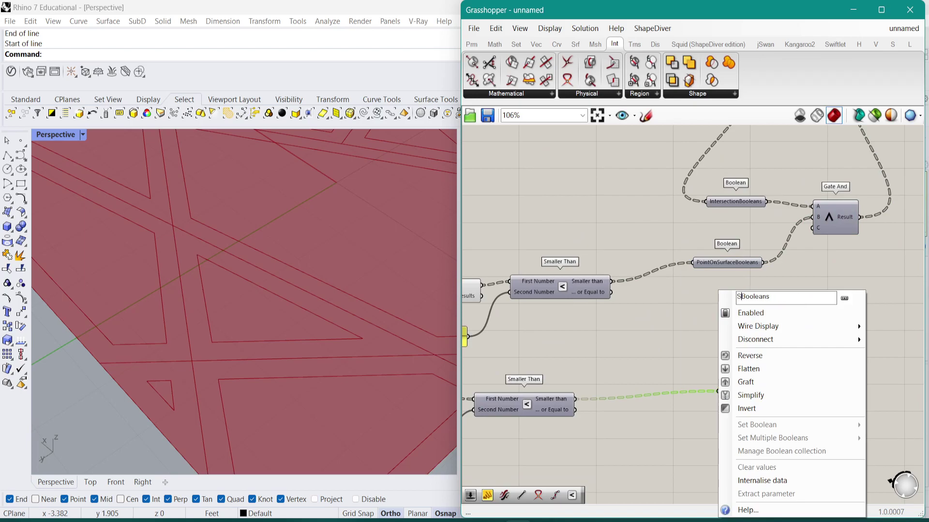
text(mallLength)
key(Return)
Connect the SmallLengthBooleans parameter to input C of Gate And
drag(762, 312, 763, 390)
scroll(748, 279, down, 3)
scroll(648, 375, up, 2)
scroll(647, 371, up, 1)
right_drag(632, 360, 699, 350)
scroll(222, 332, down, 3)
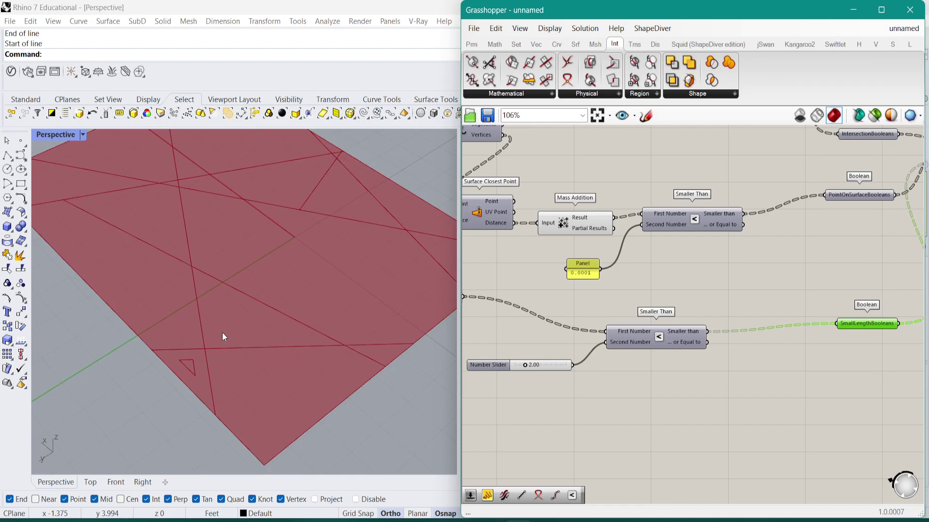
Add a Larger Than component just below the Smaller Than that compares the curve lengths
right_drag(671, 348, 701, 369)
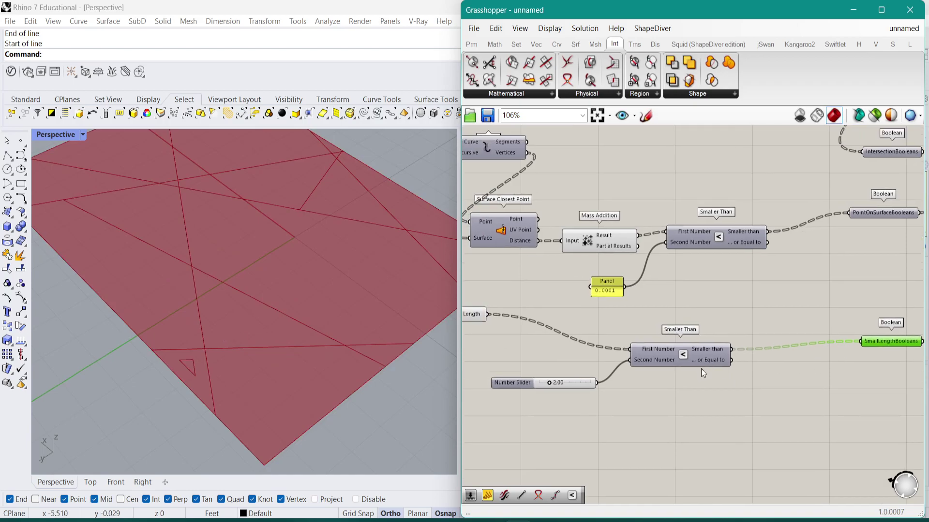
double_click(677, 396)
text(larger)
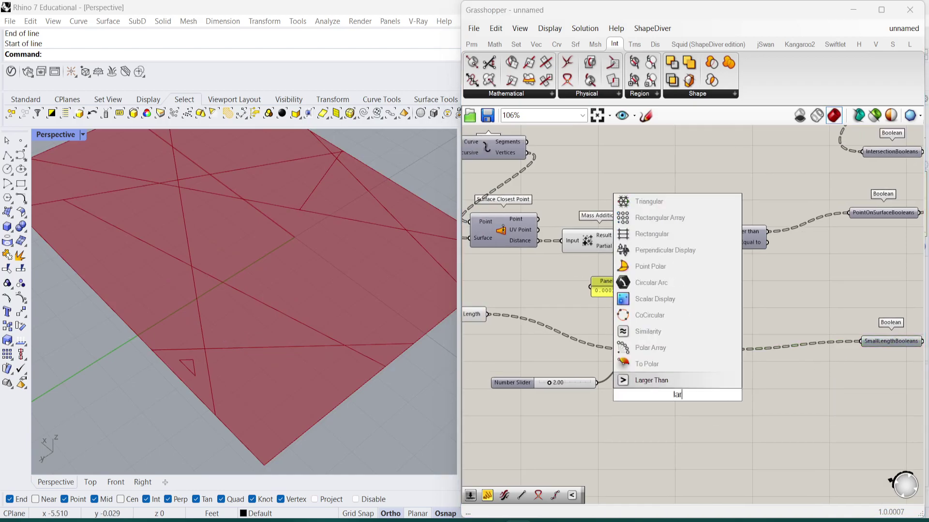
click(687, 378)
right_click(725, 348)
right_drag(895, 251, 788, 253)
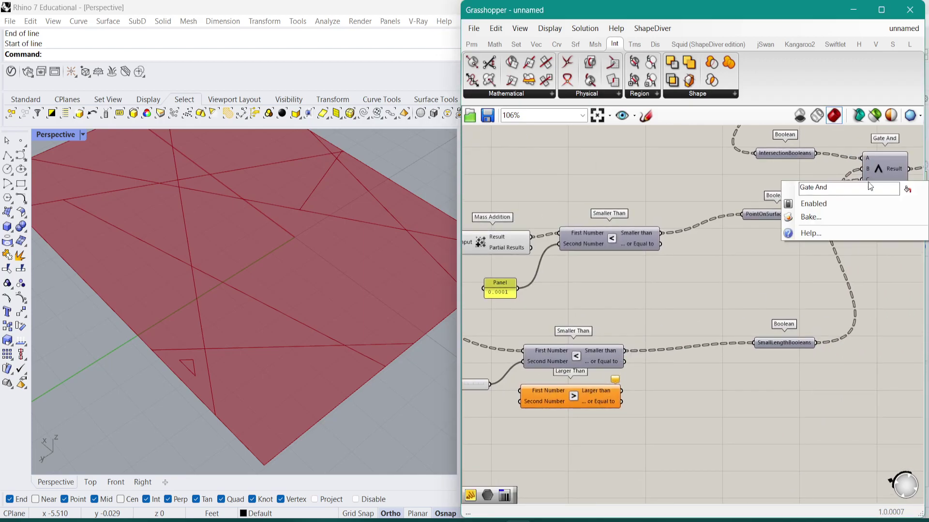
right_click(866, 178)
right_drag(704, 334, 790, 307)
Connect Length and the 2.00 slider to Larger Than, and route its result into SmallLengthBooleans
scroll(559, 331, up, 2)
right_drag(559, 331, 624, 335)
drag(655, 373, 513, 283)
scroll(591, 332, down, 1)
right_drag(665, 306, 512, 307)
drag(643, 375, 798, 317)
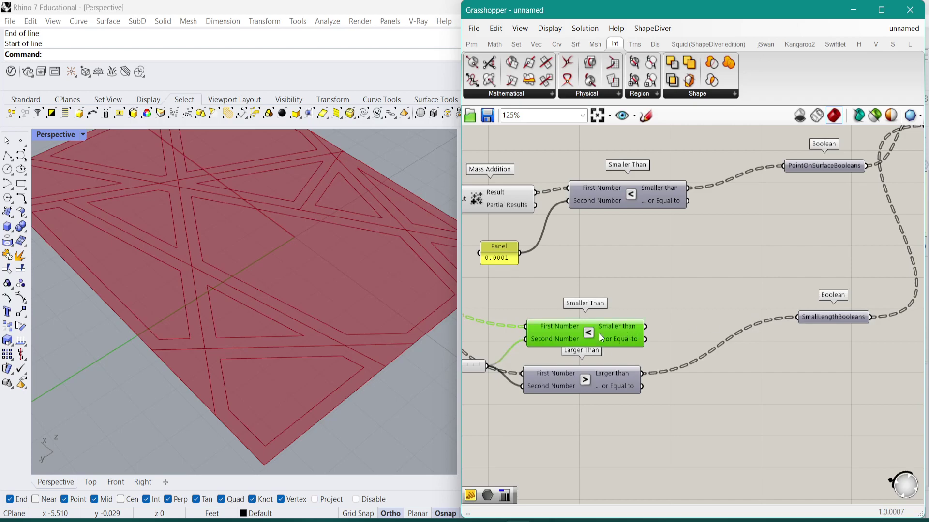
Delete the Smaller Than used for lengths and set the Larger Than threshold slider to 1.83
key(Delete)
drag(578, 392, 599, 362)
right_drag(605, 357, 752, 344)
scroll(563, 350, up, 2)
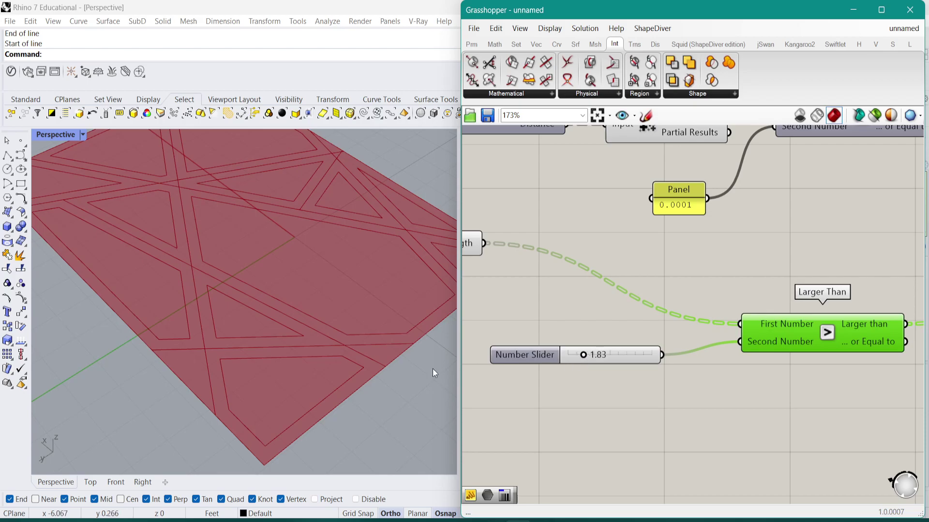
Select Tree Branch to highlight its filtered outlines in the viewport, and move the Data parameter closer to it
scroll(251, 347, down, 2)
scroll(702, 320, down, 5)
right_drag(784, 276, 506, 373)
right_drag(765, 128, 723, 246)
drag(724, 247, 748, 291)
scroll(747, 292, up, 3)
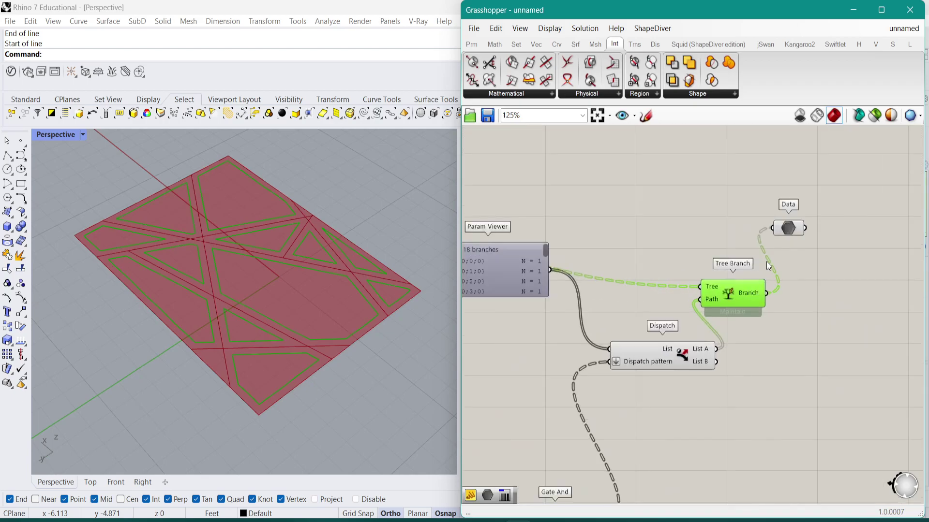
drag(787, 228, 813, 254)
Adjust the sliders at the start of the definition to generate a different street and block layout
scroll(813, 254, down, 4)
scroll(701, 265, down, 3)
right_drag(528, 270, 854, 278)
scroll(625, 303, up, 2)
right_drag(554, 279, 686, 291)
scroll(633, 260, up, 4)
right_drag(633, 260, 658, 272)
scroll(657, 274, up, 2)
mouse_move(709, 250)
mouse_down()
mouse_move(664, 254)
mouse_move(704, 252)
mouse_up()
Add an Extrude component and a Unit Z vector component after the Tree Branch output
scroll(706, 254, down, 9)
right_drag(817, 253, 545, 270)
scroll(809, 285, up, 7)
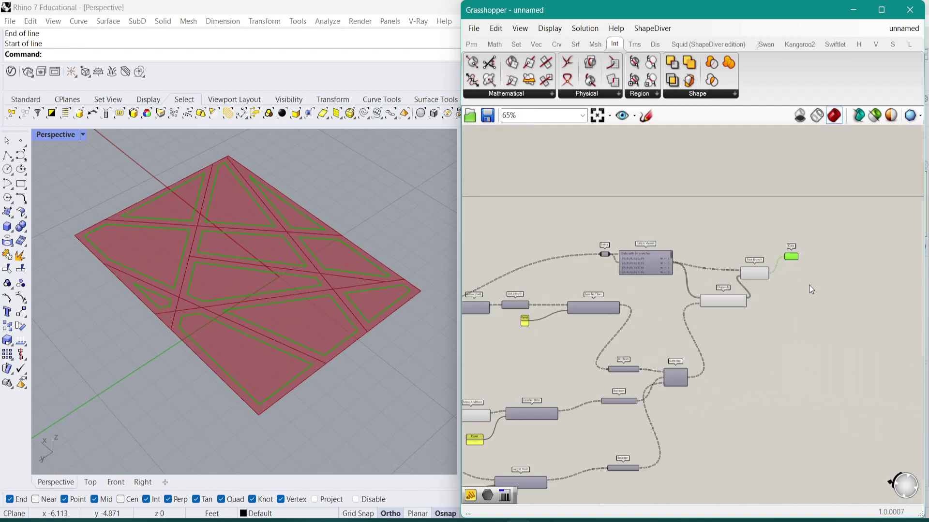
double_click(722, 310)
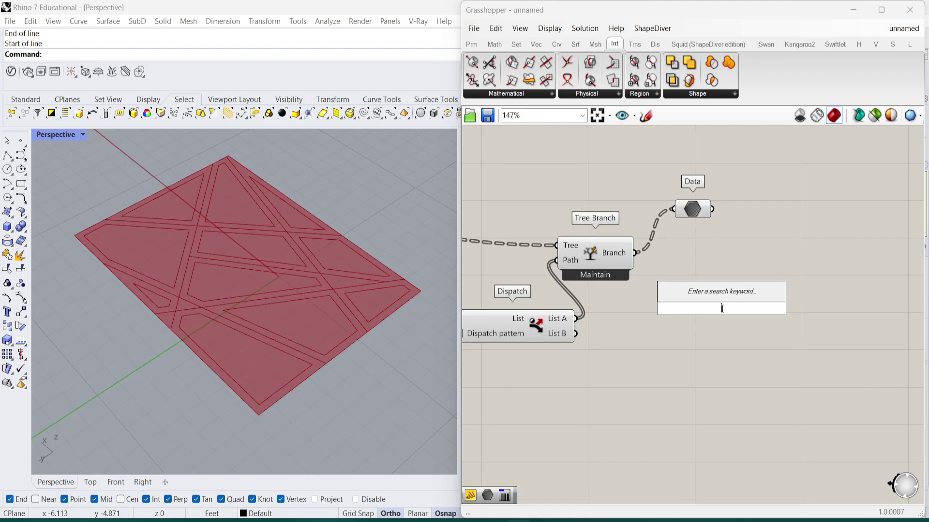
text(extru)
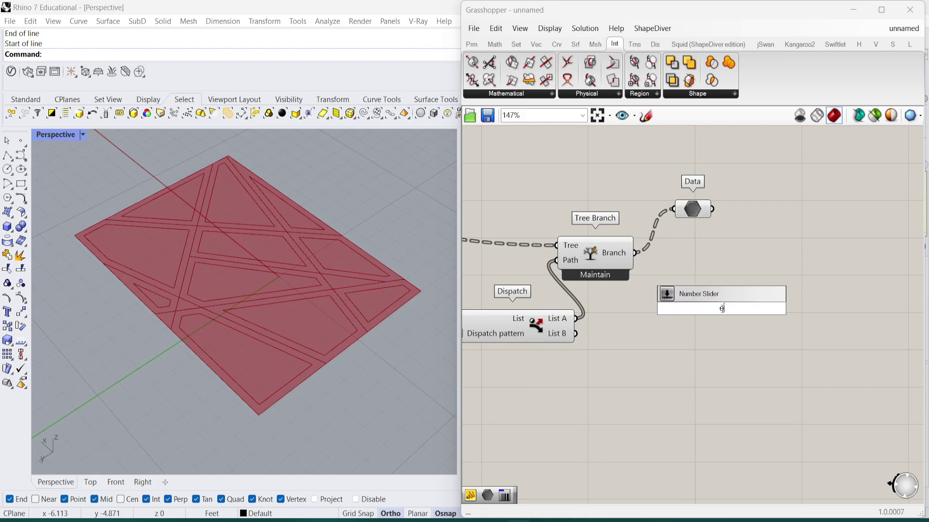
click(714, 277)
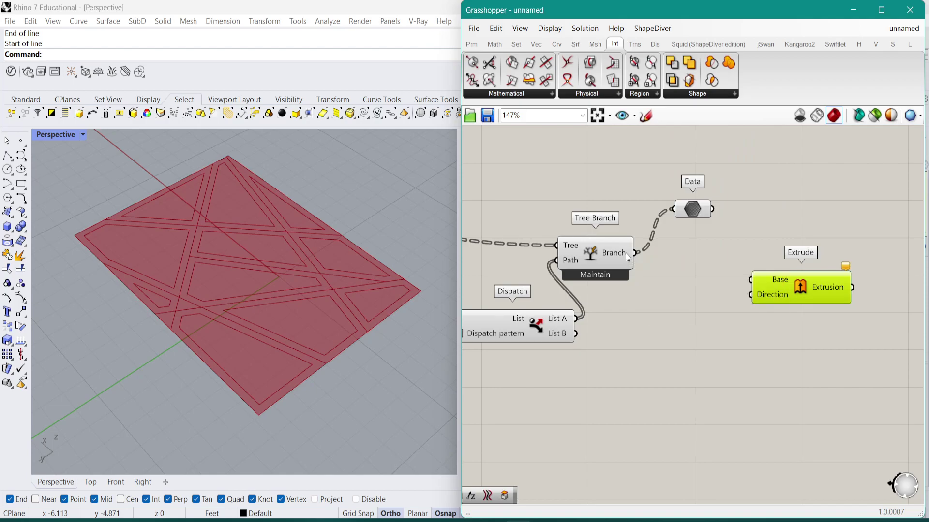
mouse_move(626, 254)
double_click(691, 321)
text(z)
click(701, 304)
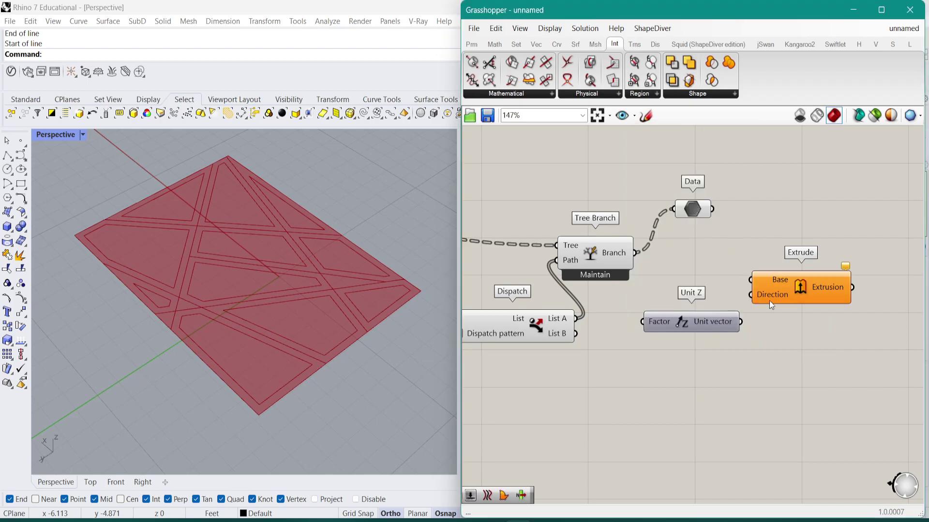
Add Boundary Surfaces, feed its Edges from the Data parameter and connect its Surfaces to the Extrude Base
double_click(690, 292)
text(boundary)
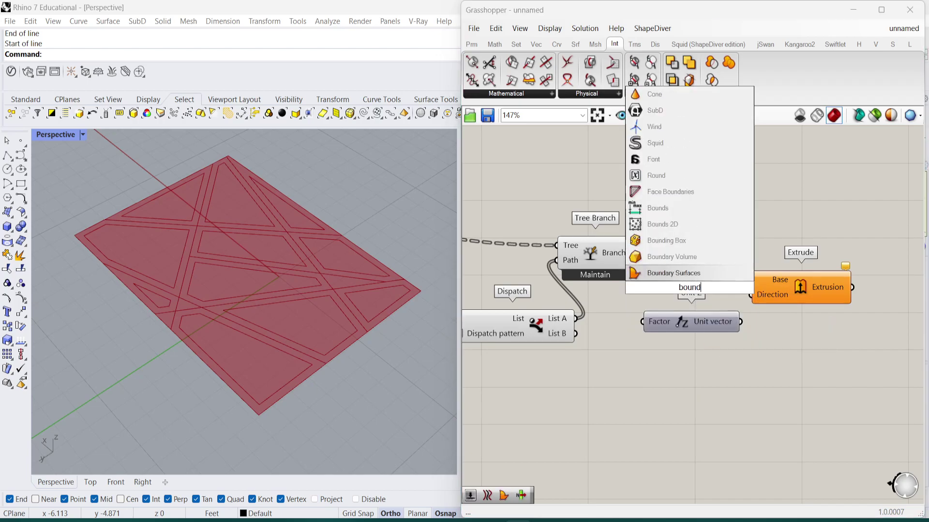
key(Return)
drag(682, 295, 736, 225)
right_drag(740, 225, 665, 232)
drag(726, 292, 785, 273)
right_drag(733, 312, 729, 283)
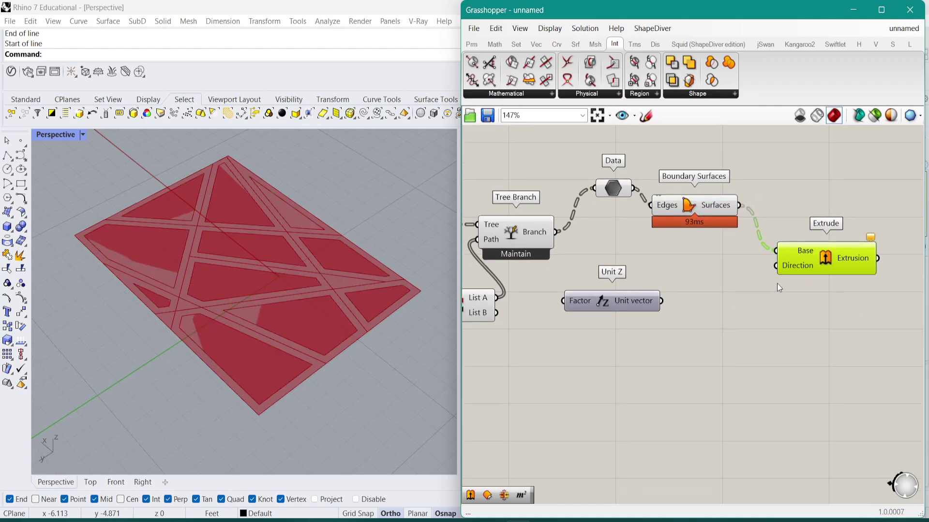
Add an Area component and connect the Boundary Surfaces output to its Geometry input
right_drag(750, 356, 722, 379)
click(721, 379)
double_click(701, 371)
text(area)
click(690, 360)
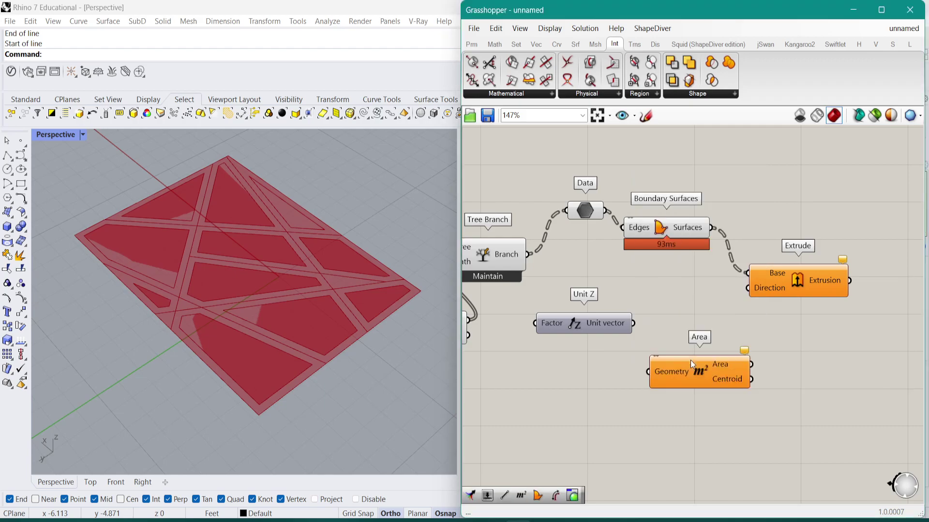
drag(715, 230, 654, 370)
Drive the Unit Z Factor with the Area value and connect its unit vector to the Extrude Direction
drag(587, 333, 591, 376)
drag(794, 290, 848, 262)
drag(702, 373, 765, 325)
drag(581, 372, 843, 354)
drag(784, 352, 783, 351)
right_drag(849, 297, 699, 341)
drag(701, 304, 733, 297)
drag(675, 385, 741, 288)
right_drag(305, 328, 315, 313)
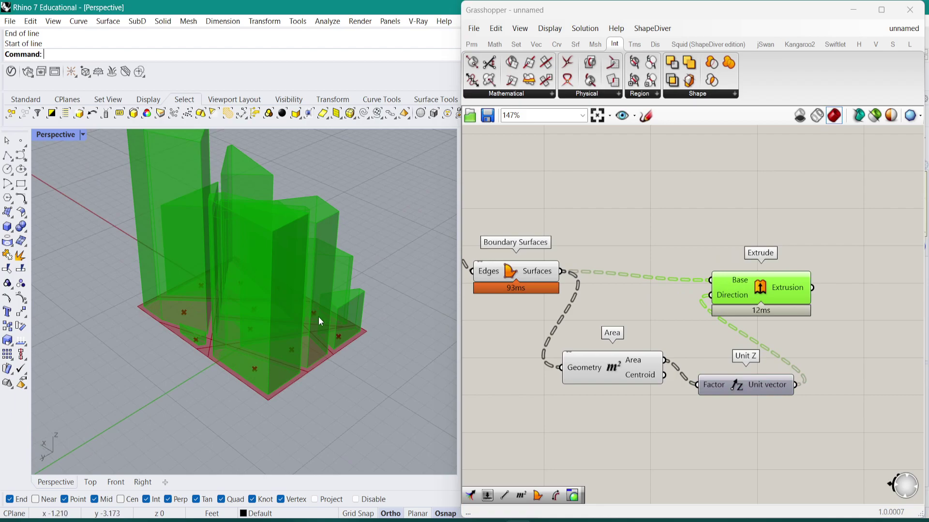
Apply the expression x/10 to the Factor input of Unit Z
scroll(672, 370, up, 1)
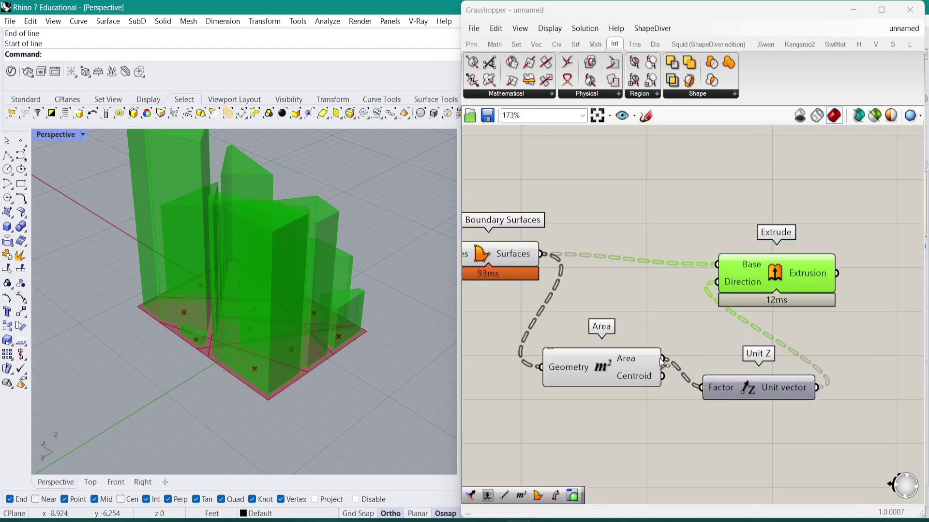
right_click(730, 395)
mouse_move(787, 409)
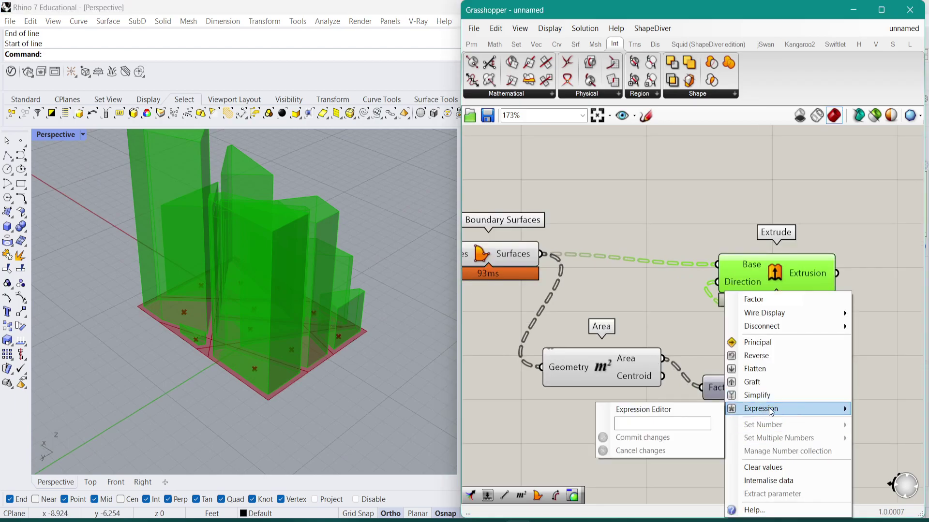
click(657, 424)
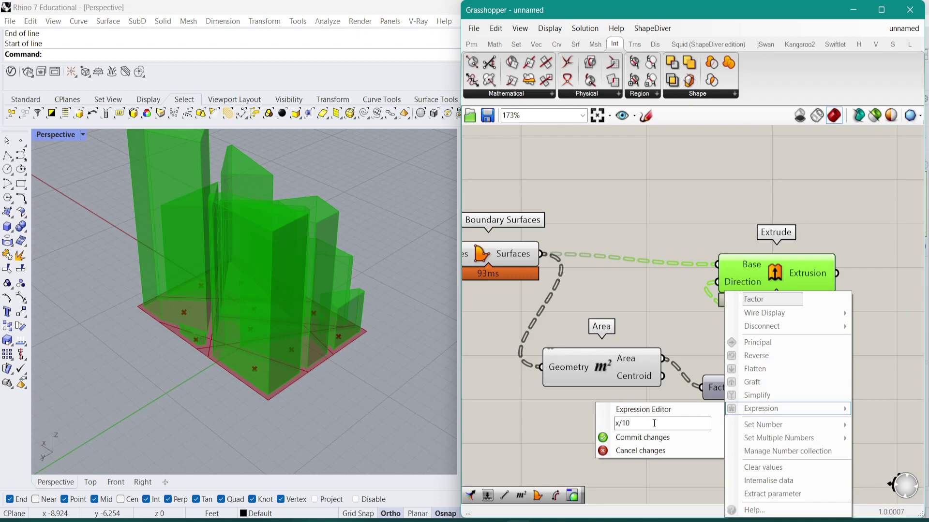
click(643, 437)
click(741, 336)
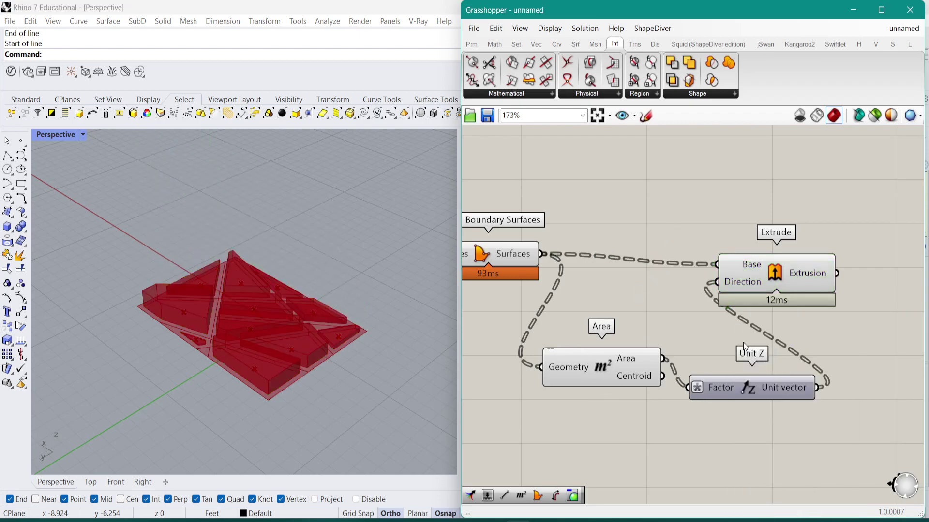
Turn off the previews of Area, Boundary Surfaces and the Data parameter
click(592, 361)
key(ctrl+q)
scroll(580, 275, down, 3)
click(532, 262)
key(ctrl+q)
click(484, 253)
key(ctrl+q)
Add a Custom Preview component and connect the Extrude output to its Geometry input
mouse_move(698, 279)
right_down()
mouse_move(786, 262)
mouse_move(703, 275)
right_up()
scroll(778, 293, up, 3)
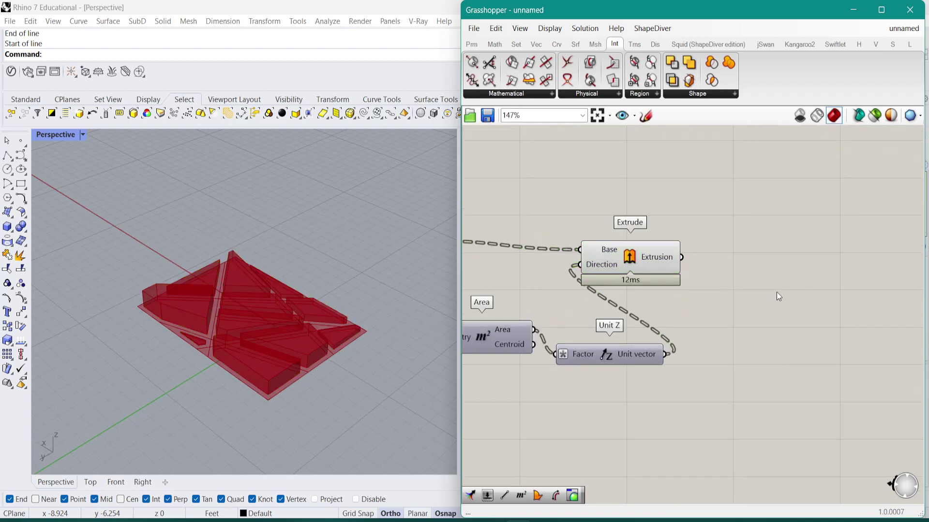
double_click(777, 292)
text(custom)
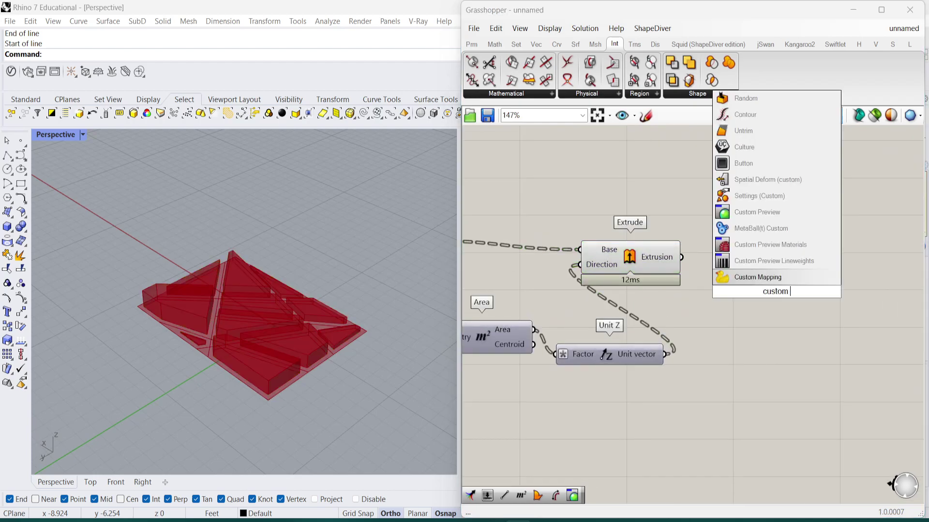
click(825, 209)
drag(682, 257, 790, 387)
Add a Colour Swatch and connect it to the Material input of Custom Preview
double_click(744, 400)
text(swat)
click(750, 385)
Set the Colour Swatch to a light orange and inspect the extruded blocks from another angle
click(772, 399)
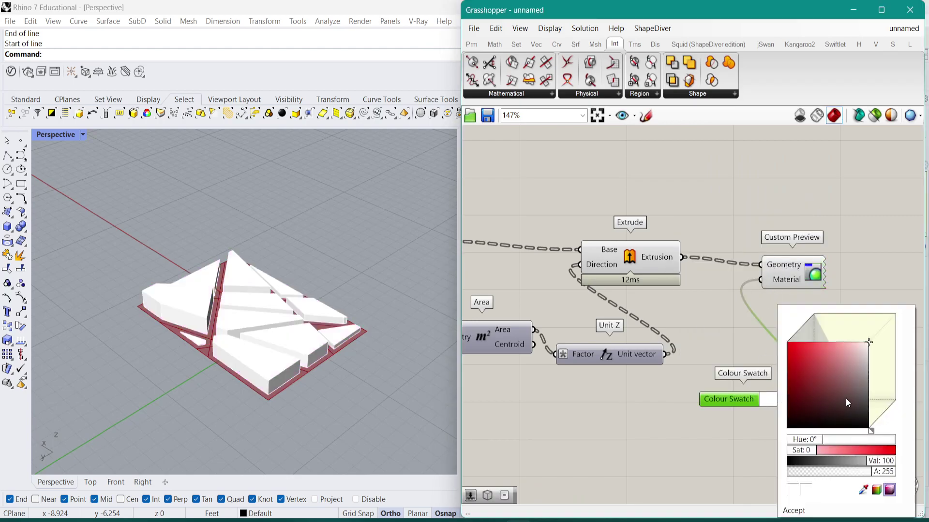
mouse_move(868, 427)
mouse_down()
mouse_move(885, 411)
mouse_move(872, 425)
mouse_up()
drag(823, 395, 796, 342)
click(825, 233)
click(773, 398)
drag(808, 375, 826, 353)
click(757, 205)
right_drag(756, 205, 731, 221)
right_drag(375, 301, 250, 299)
scroll(197, 331, up, 4)
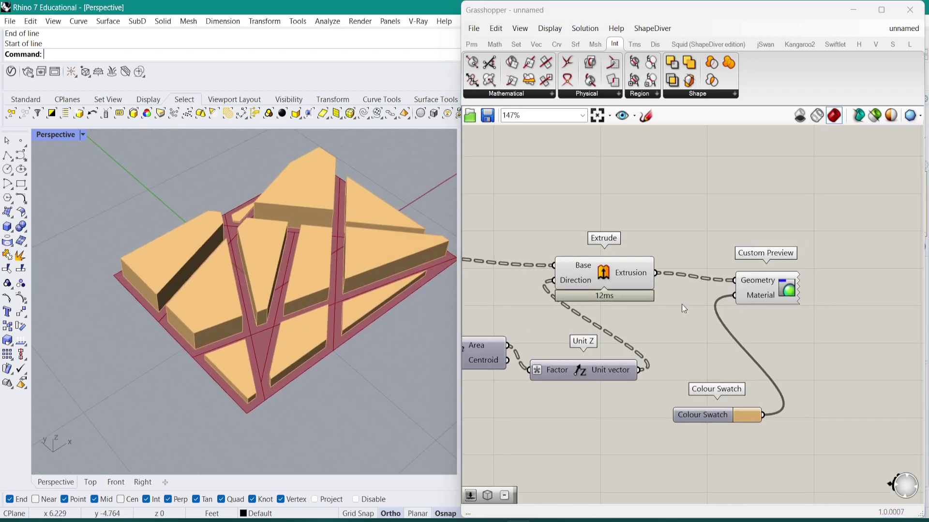
Set the number slider that drives the Count inputs of the Divide Curve components to 10
scroll(768, 295, down, 3)
scroll(650, 275, up, 2)
right_drag(649, 276, 725, 277)
click(690, 279)
scroll(690, 278, down, 5)
scroll(724, 277, up, 5)
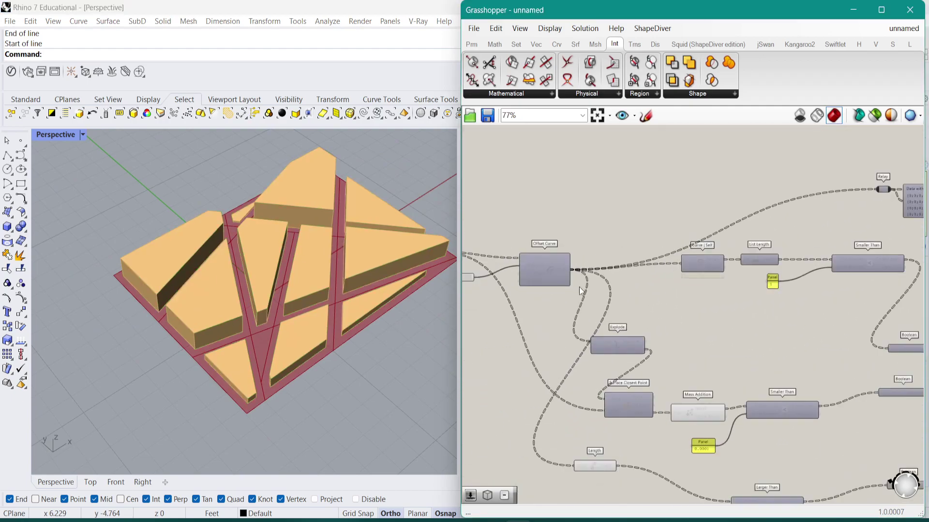
click(643, 245)
scroll(643, 245, down, 5)
right_drag(625, 303, 681, 321)
right_drag(550, 305, 736, 303)
scroll(618, 265, up, 3)
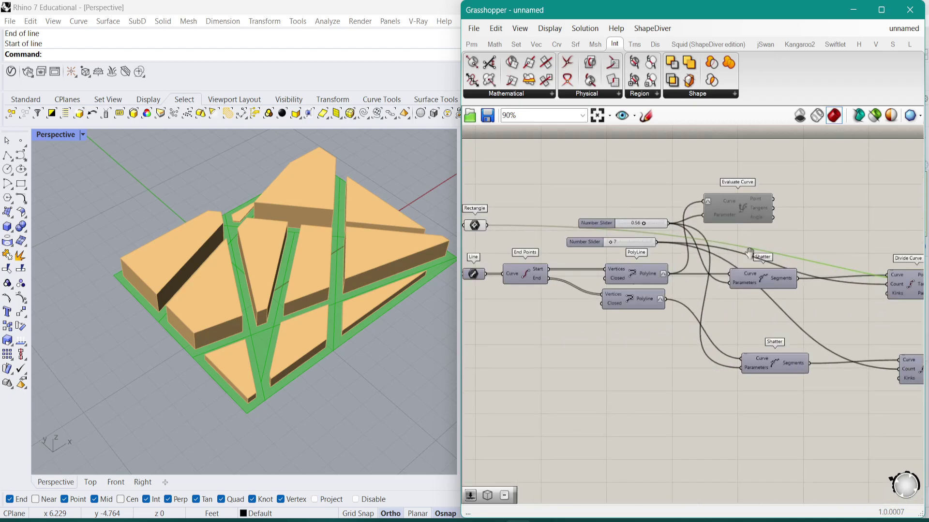
right_drag(709, 252, 754, 245)
right_drag(641, 210, 672, 275)
scroll(672, 278, up, 4)
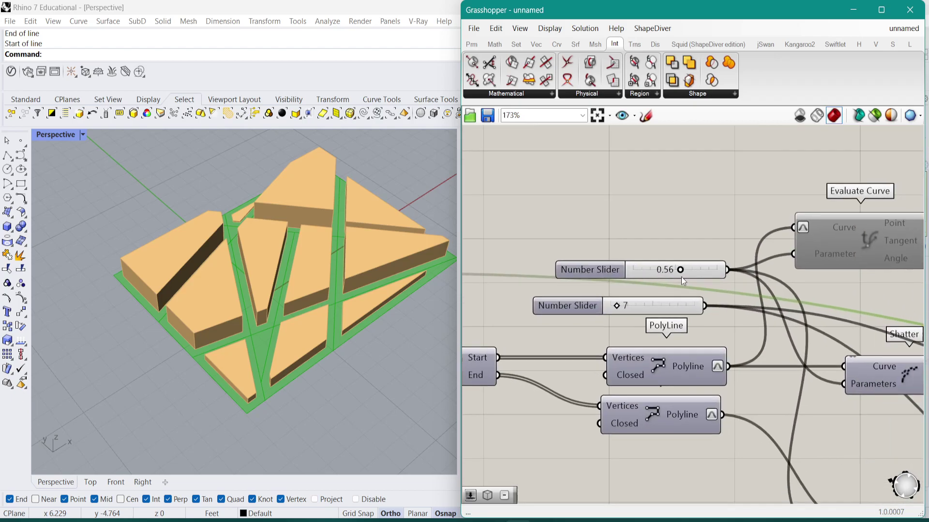
drag(606, 316, 628, 312)
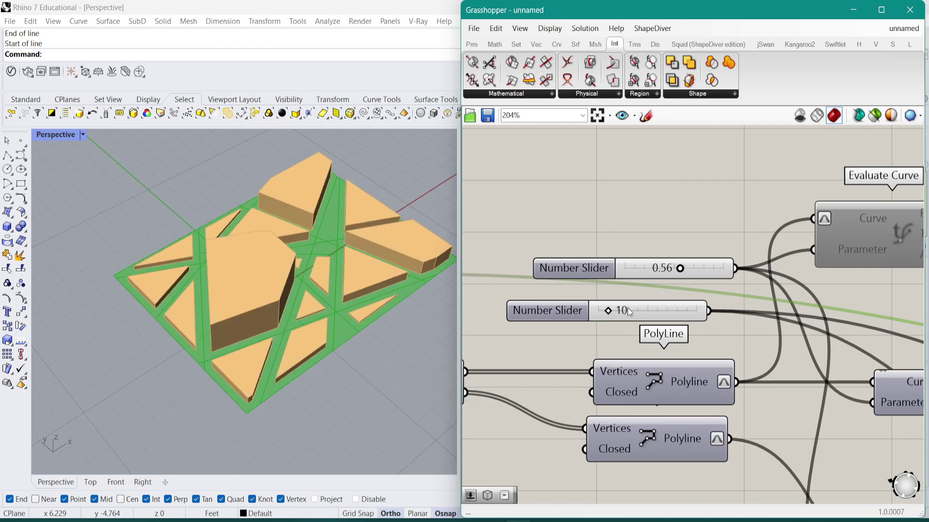
Try 0.17 on the slider driving the Shatter parameters, set it to 0.77, and inspect the blocks from a lower angle
right_drag(309, 227, 242, 302)
drag(681, 269, 647, 273)
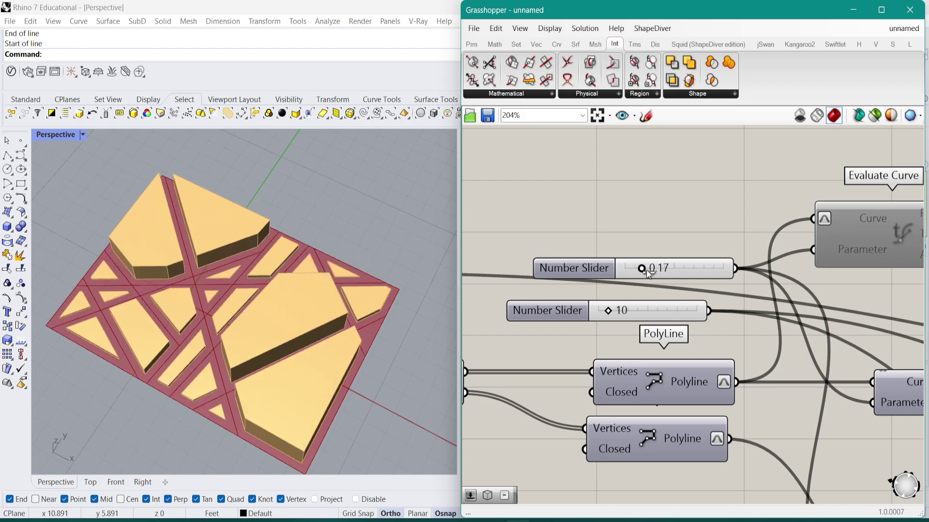
drag(654, 274, 702, 266)
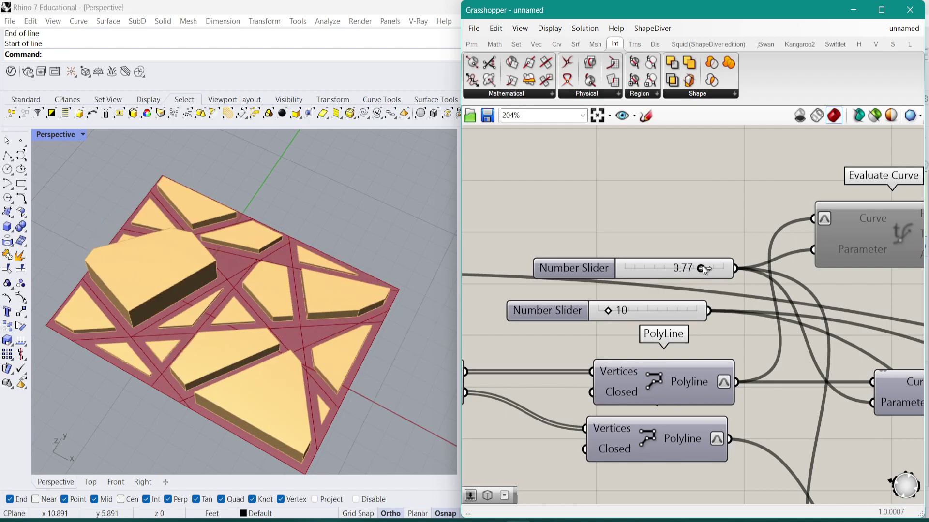
right_drag(291, 287, 293, 259)
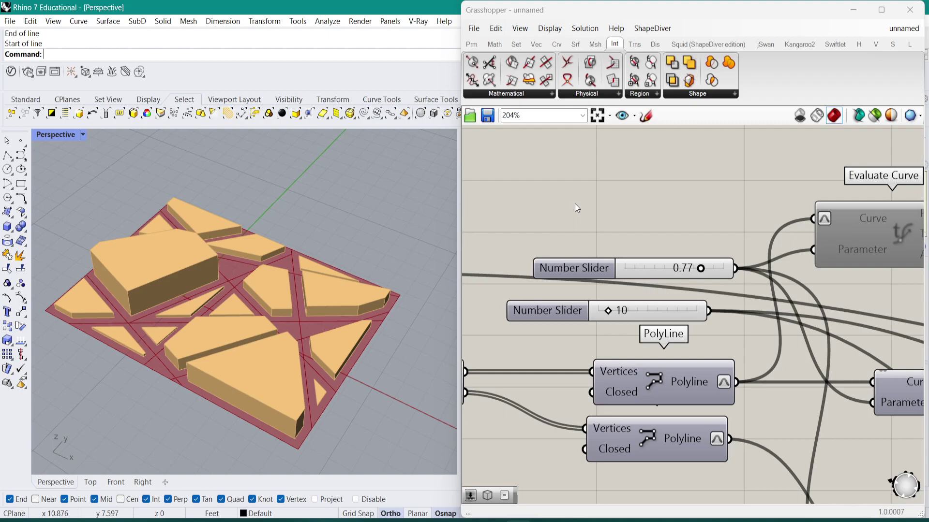
Review the complete definition on the canvas, from the input curves through to the coloured preview
click(555, 228)
scroll(555, 228, down, 8)
scroll(783, 287, down, 5)
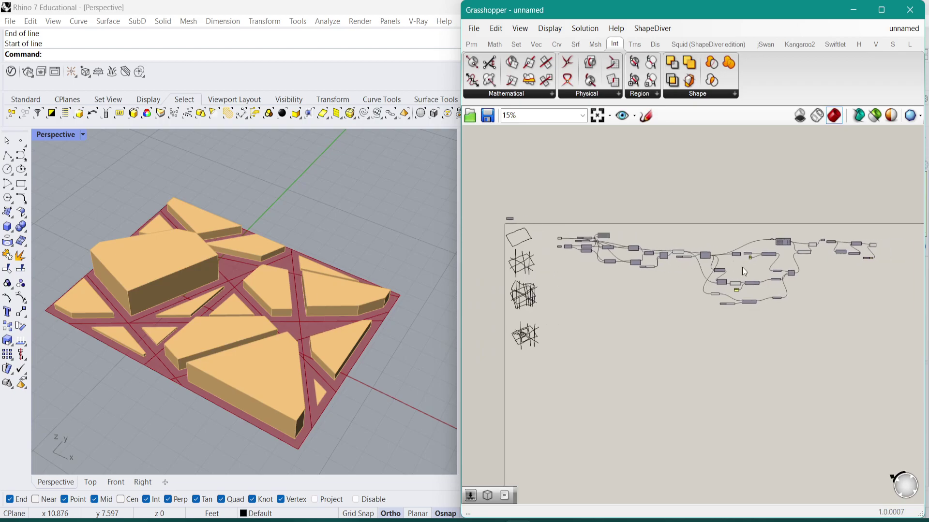